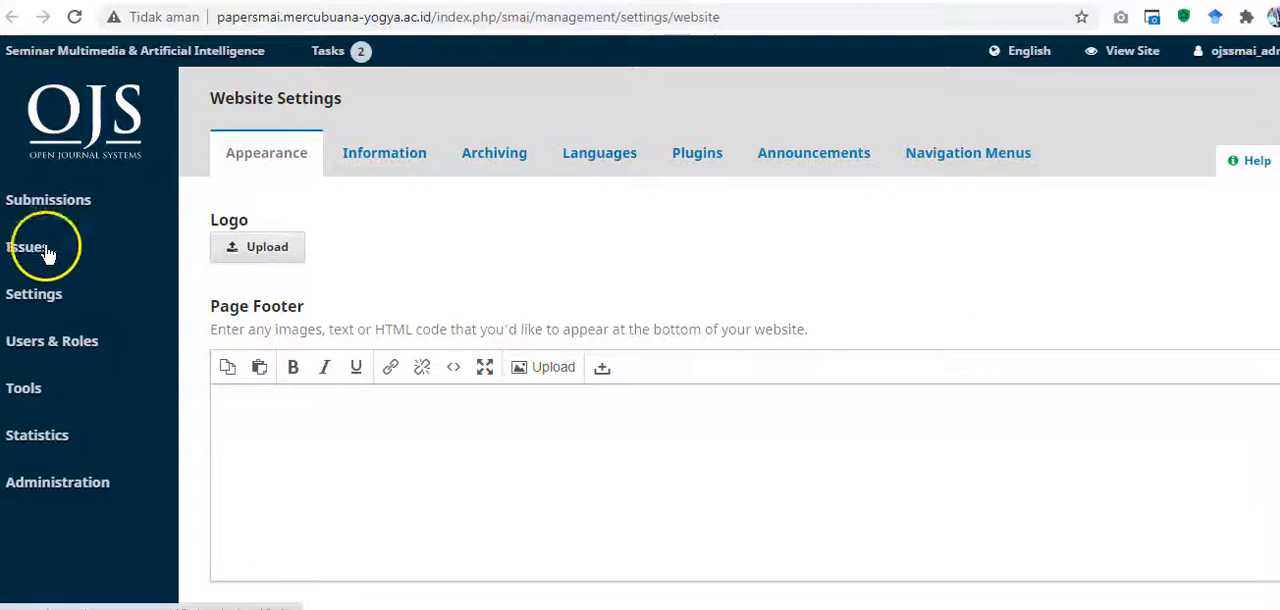
pyautogui.moveTo(68, 376)
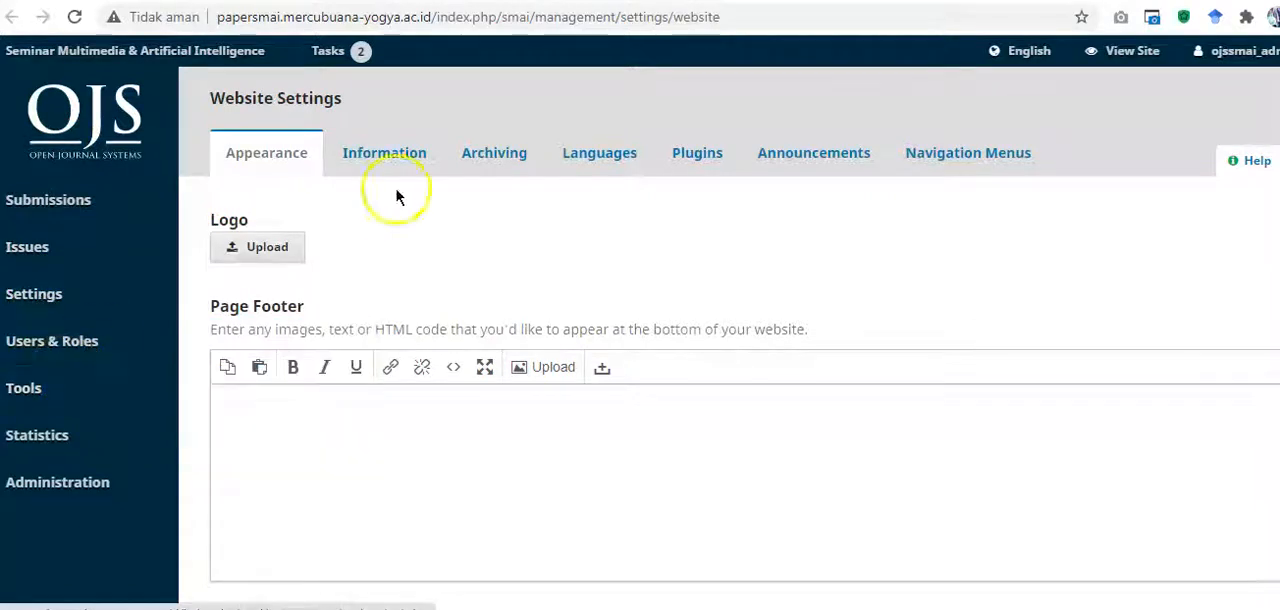
pyautogui.moveTo(83, 355)
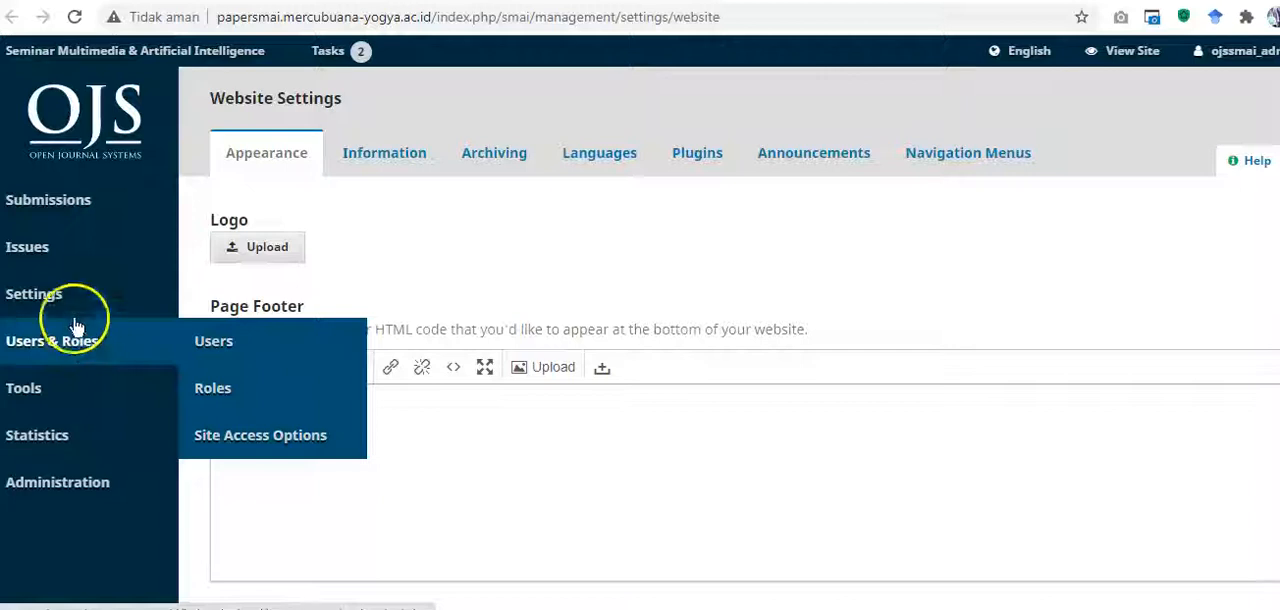
pyautogui.moveTo(78, 294)
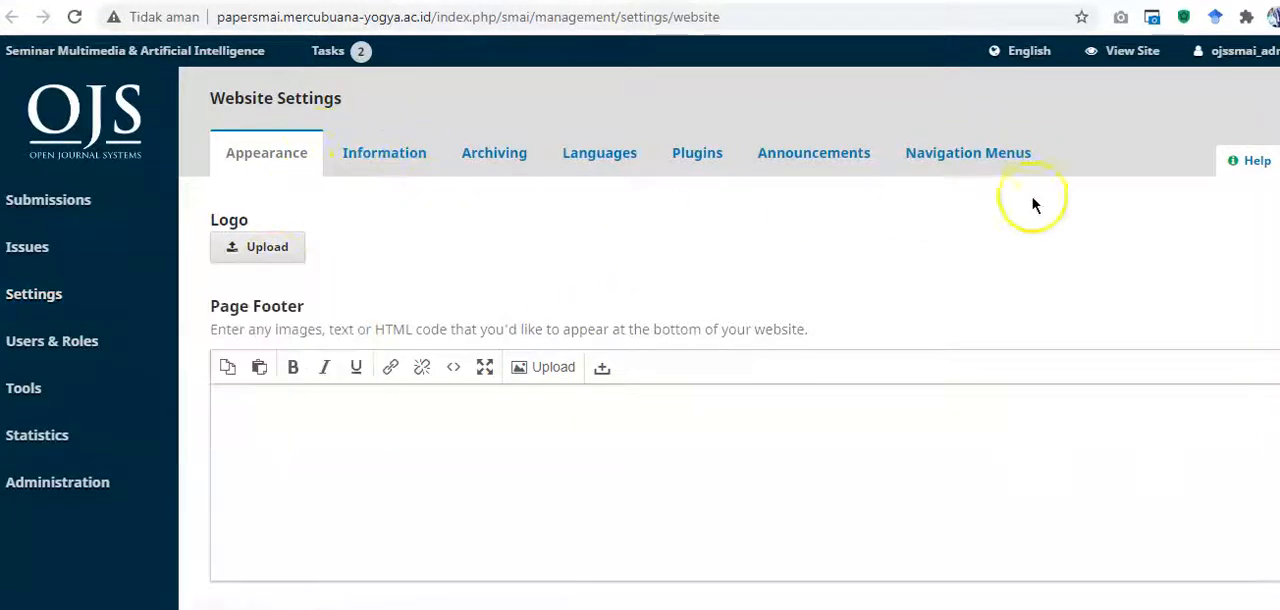
# Step: Look through the installed website plugins for the QuickSubmit Plugin among the import/export plugins and expand its entry
pyautogui.click(704, 156)
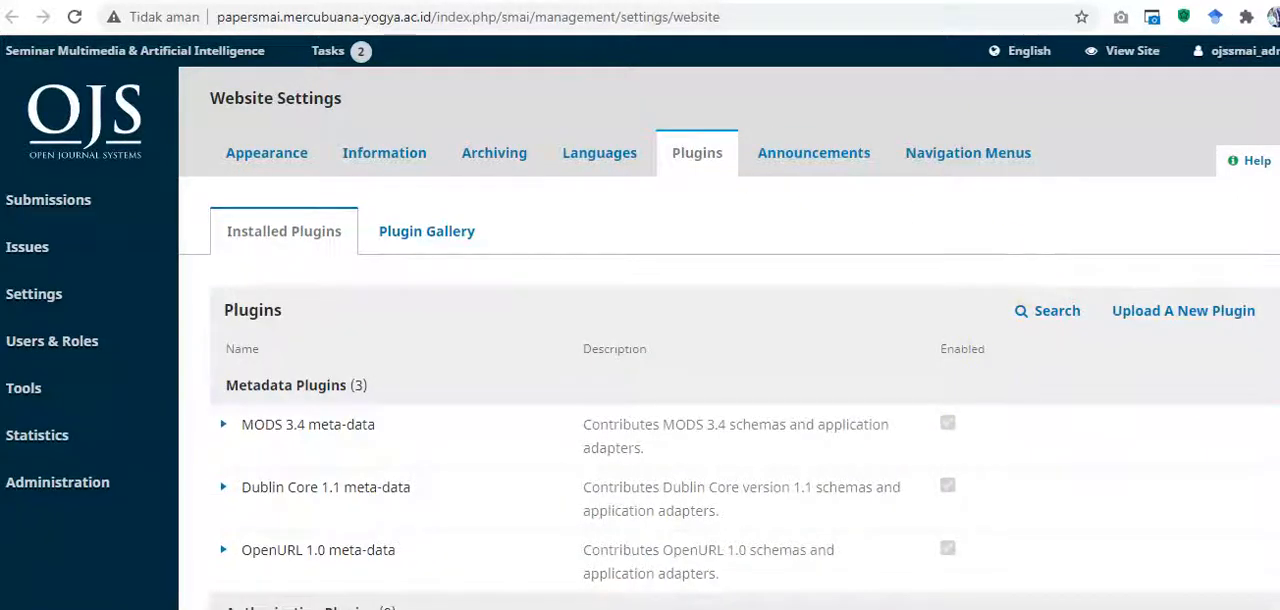
pyautogui.scroll(-4, 729, 338)
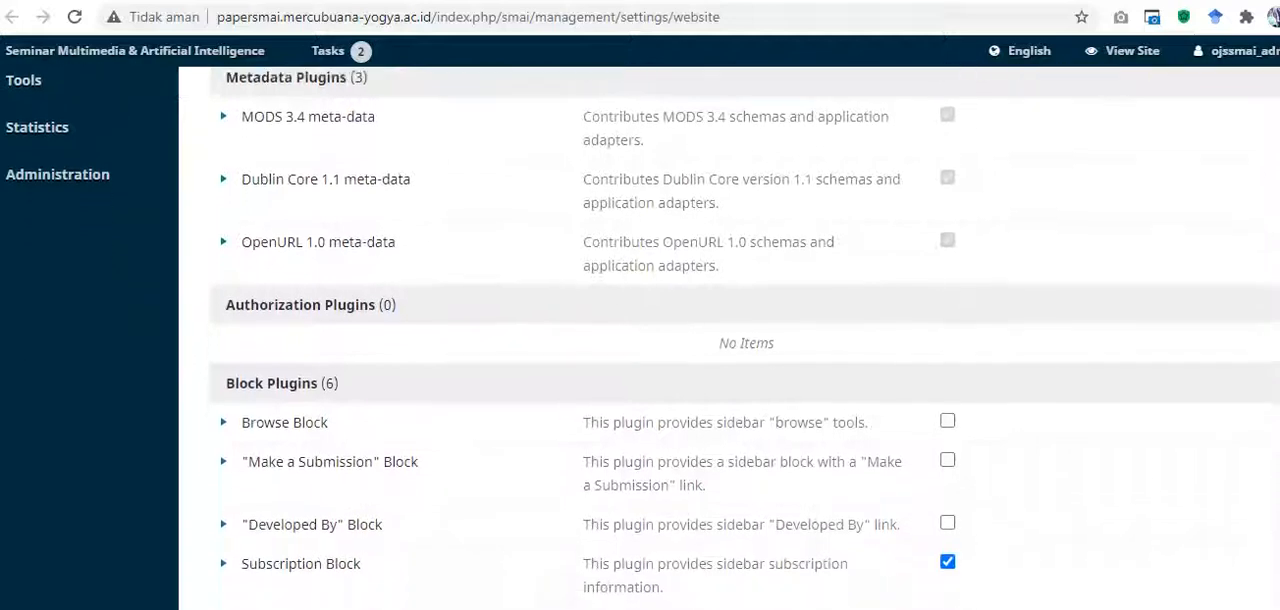
pyautogui.scroll(-4, 745, 336)
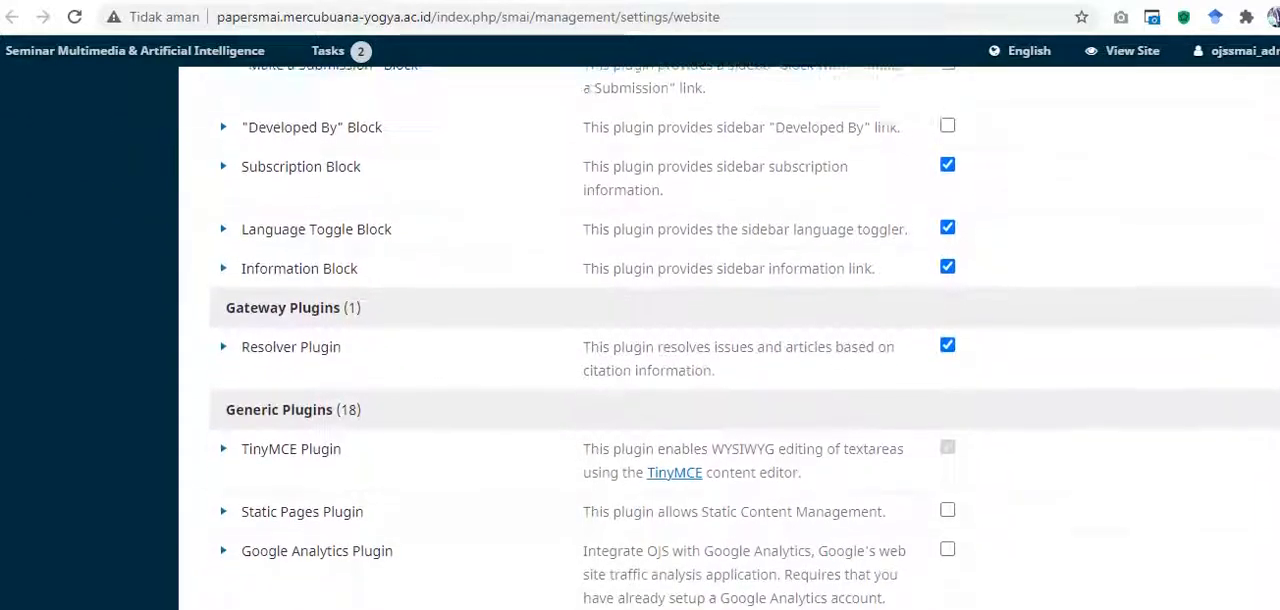
pyautogui.scroll(-4, 744, 335)
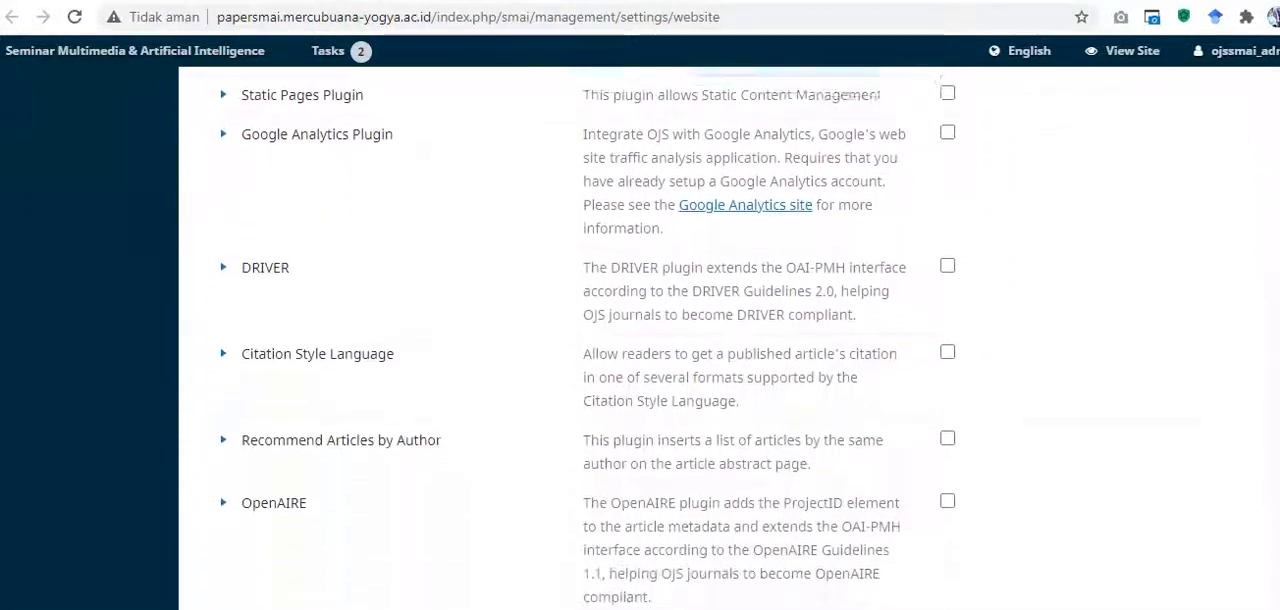
pyautogui.scroll(-5, 744, 335)
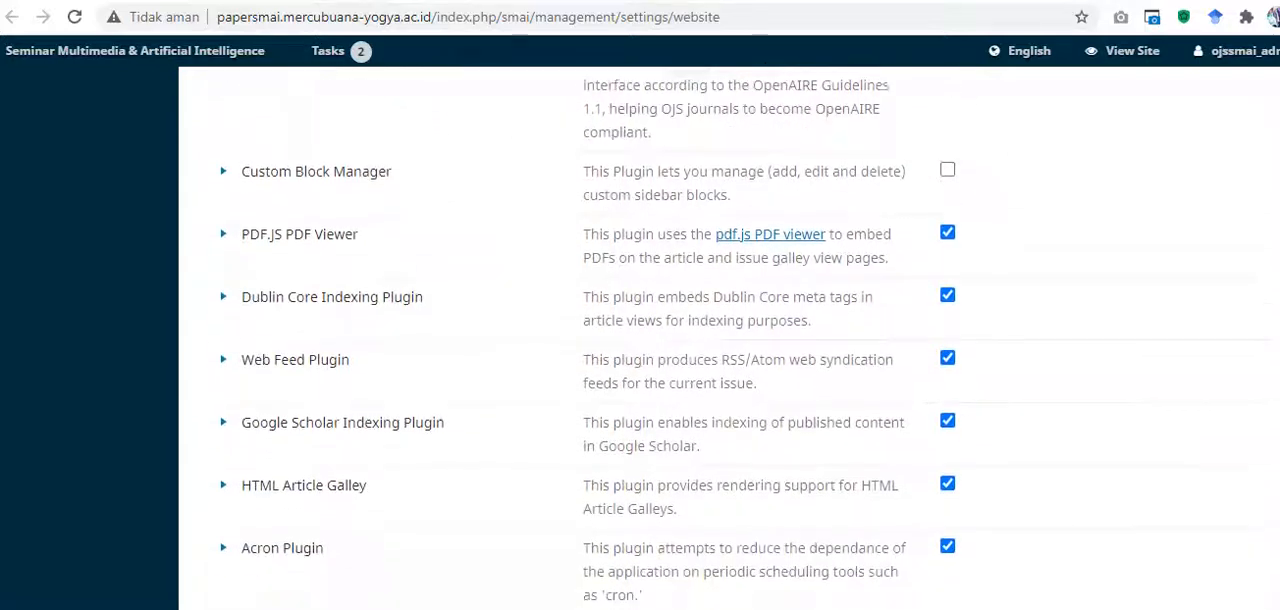
pyautogui.scroll(-4, 744, 335)
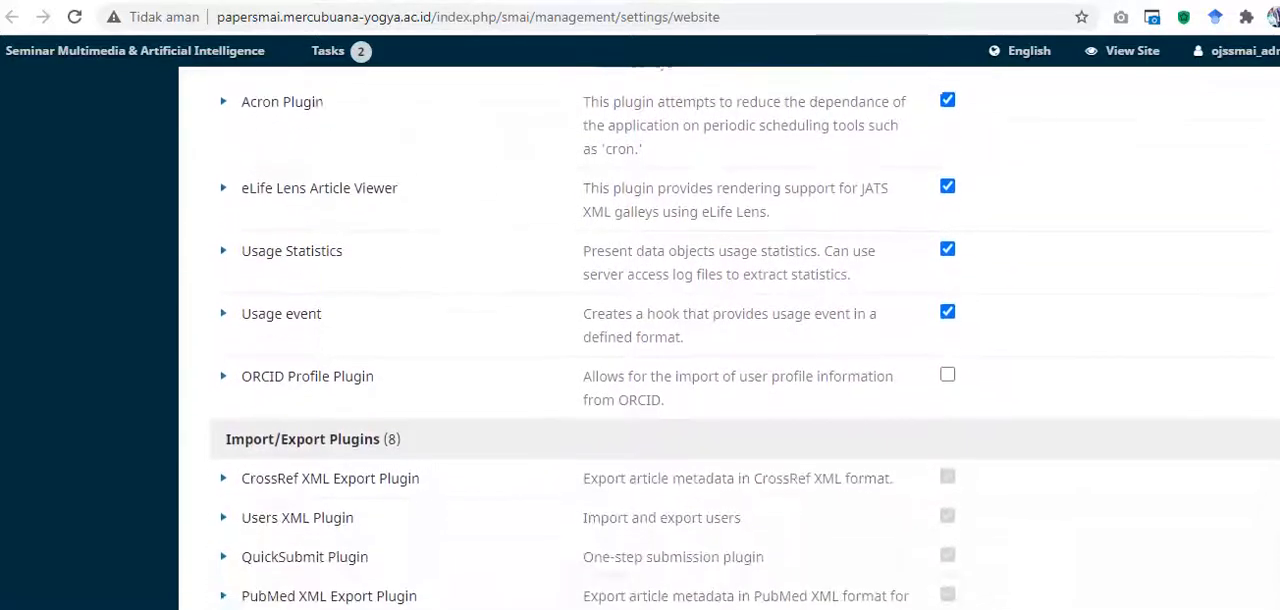
pyautogui.scroll(-1, 744, 335)
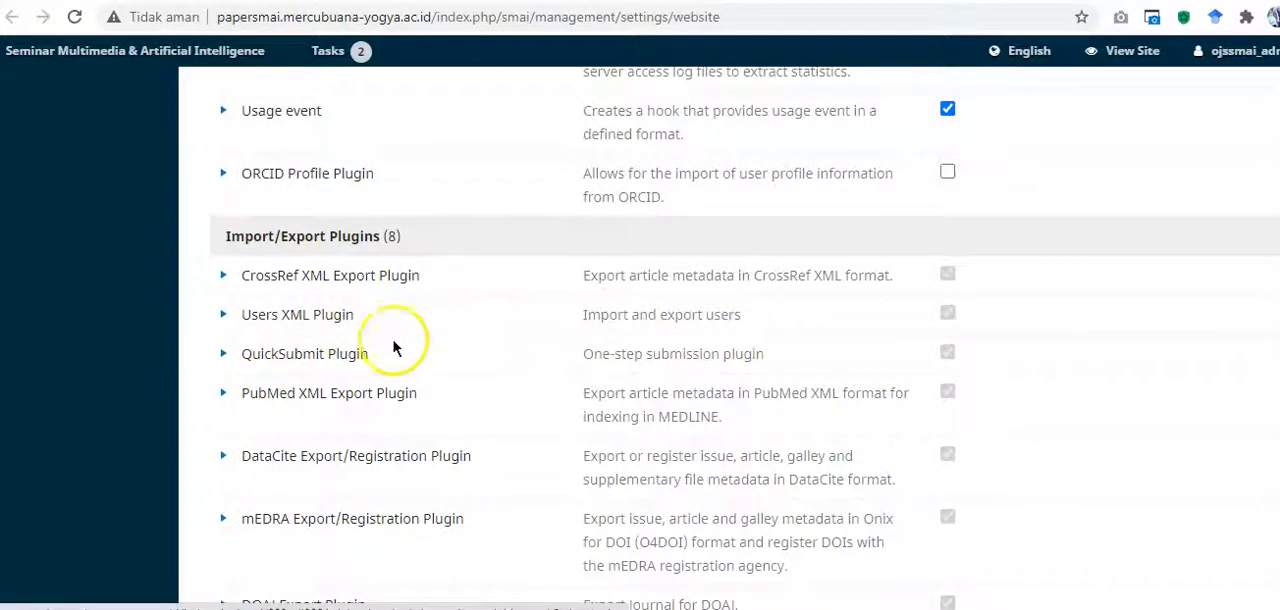
pyautogui.click(227, 356)
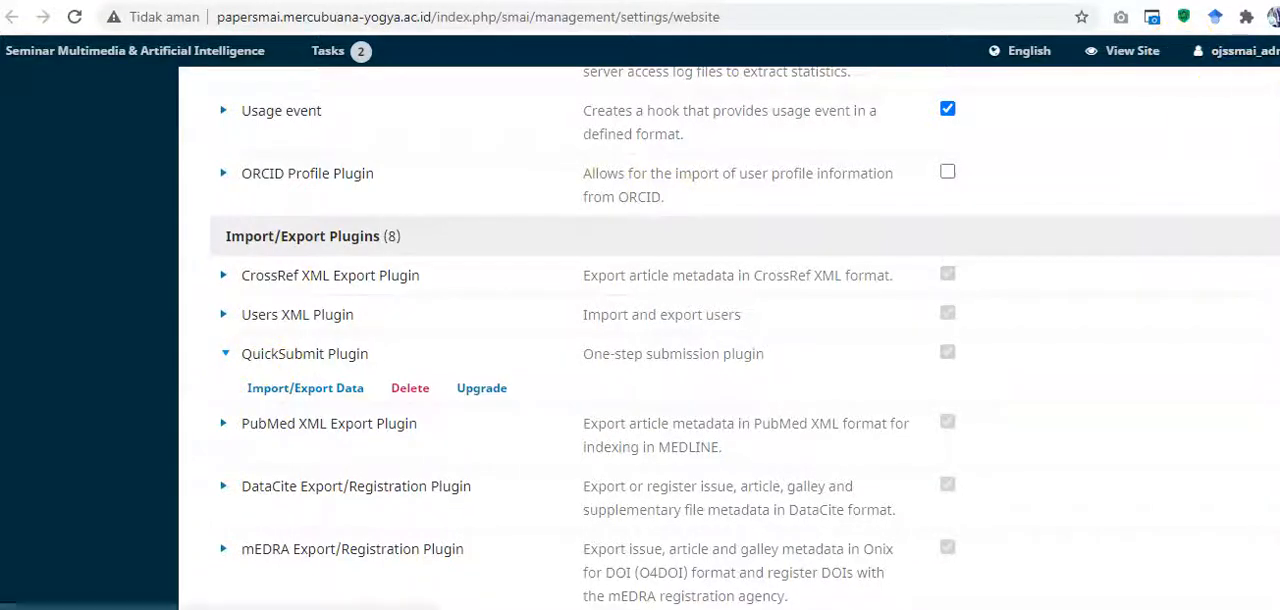
pyautogui.scroll(5, 745, 338)
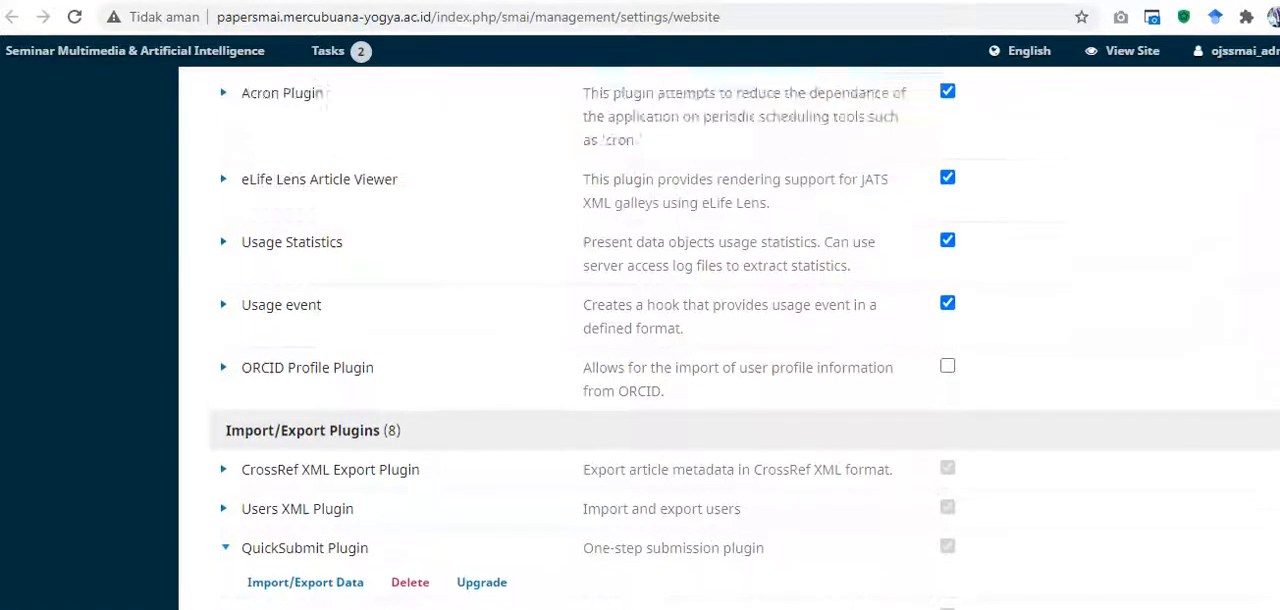
pyautogui.scroll(15, 745, 338)
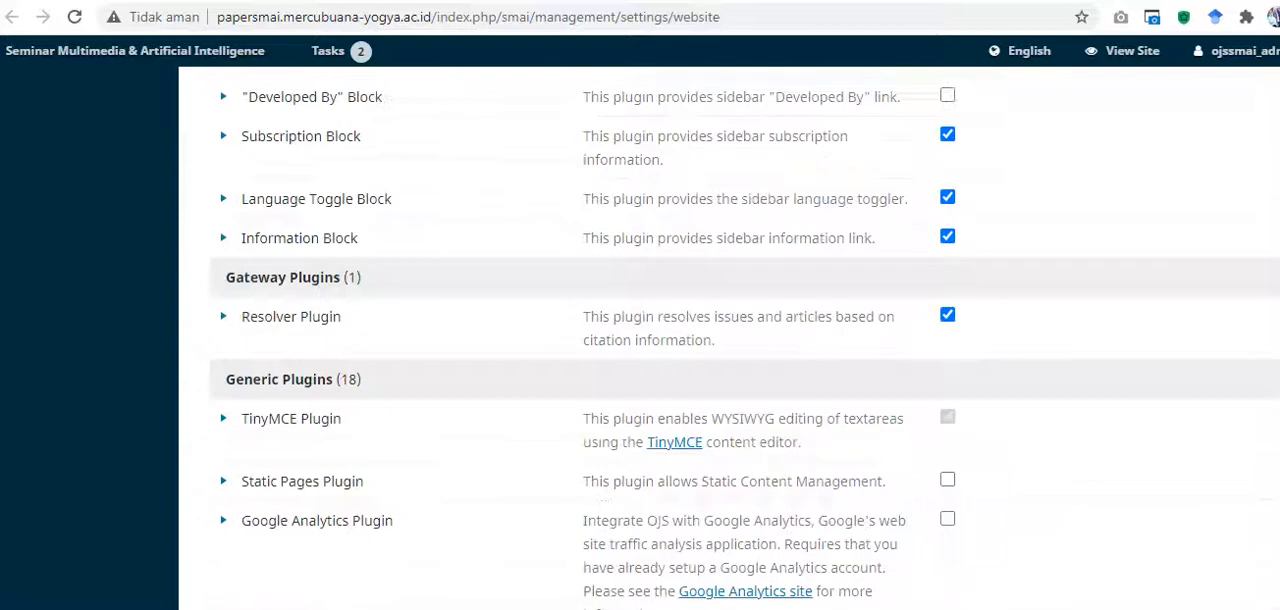
pyautogui.scroll(3, 745, 338)
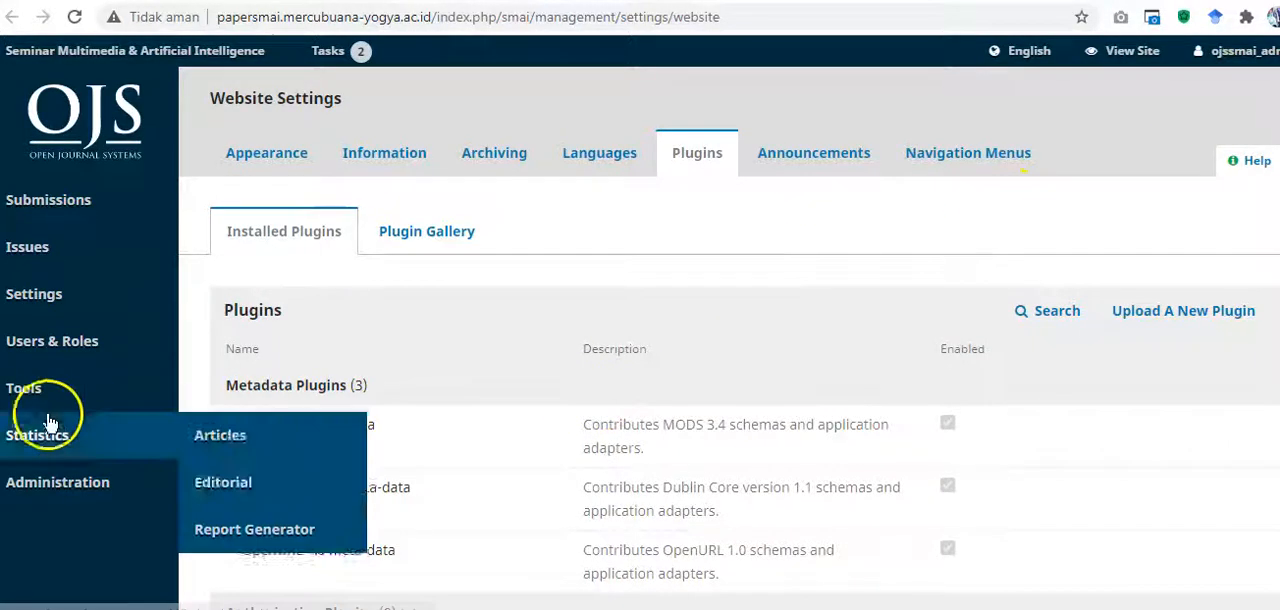
# Step: Open the QuickSubmit Plugin from the import/export tools
pyautogui.moveTo(30, 380)
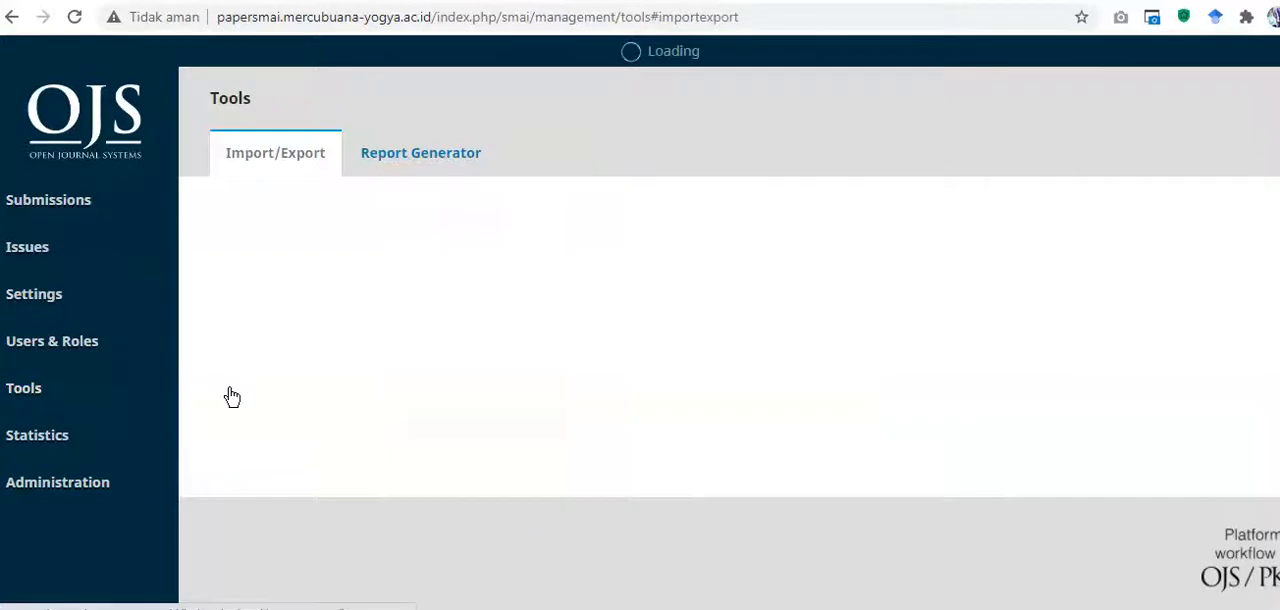
pyautogui.click(340, 335)
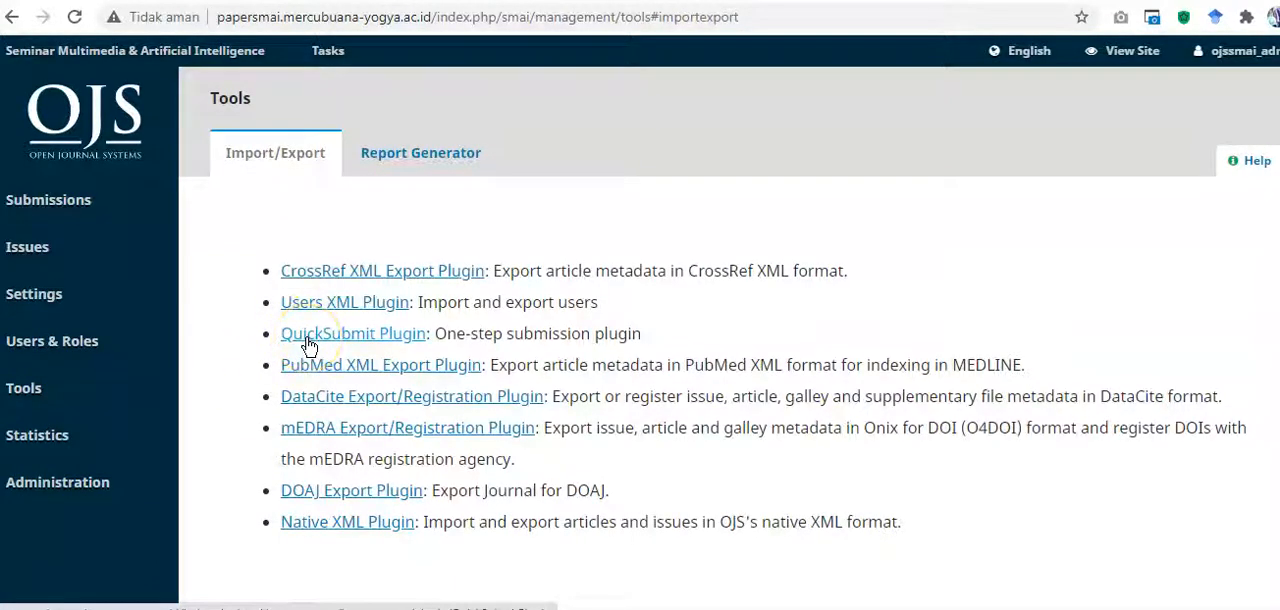
pyautogui.click(307, 342)
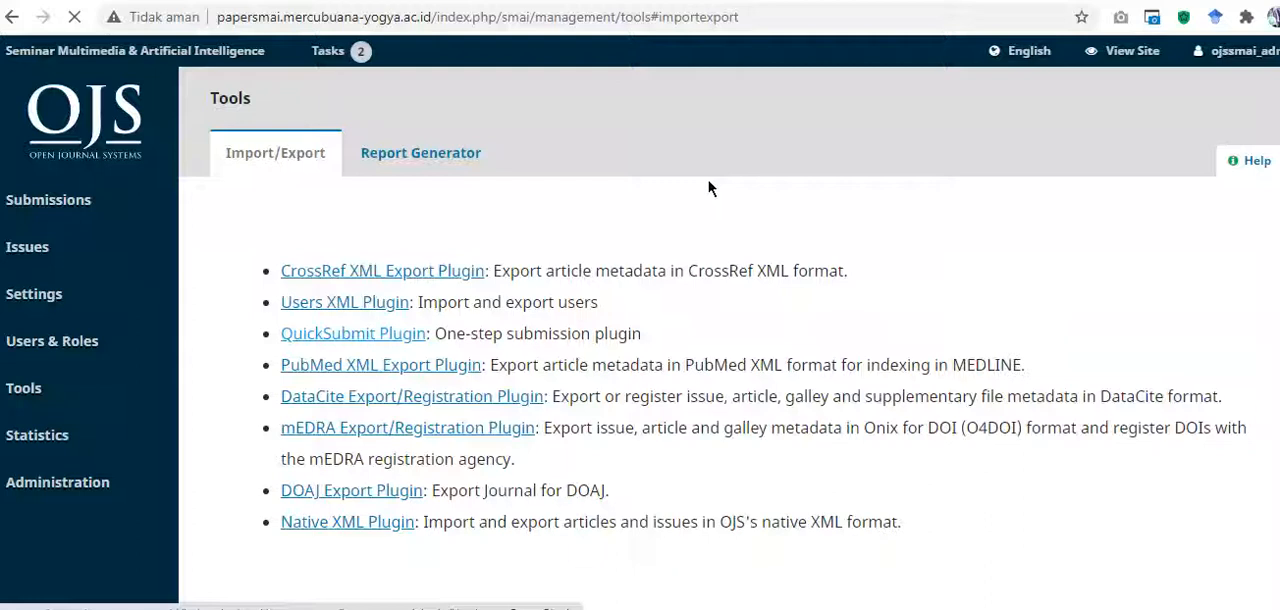
pyautogui.click(646, 199)
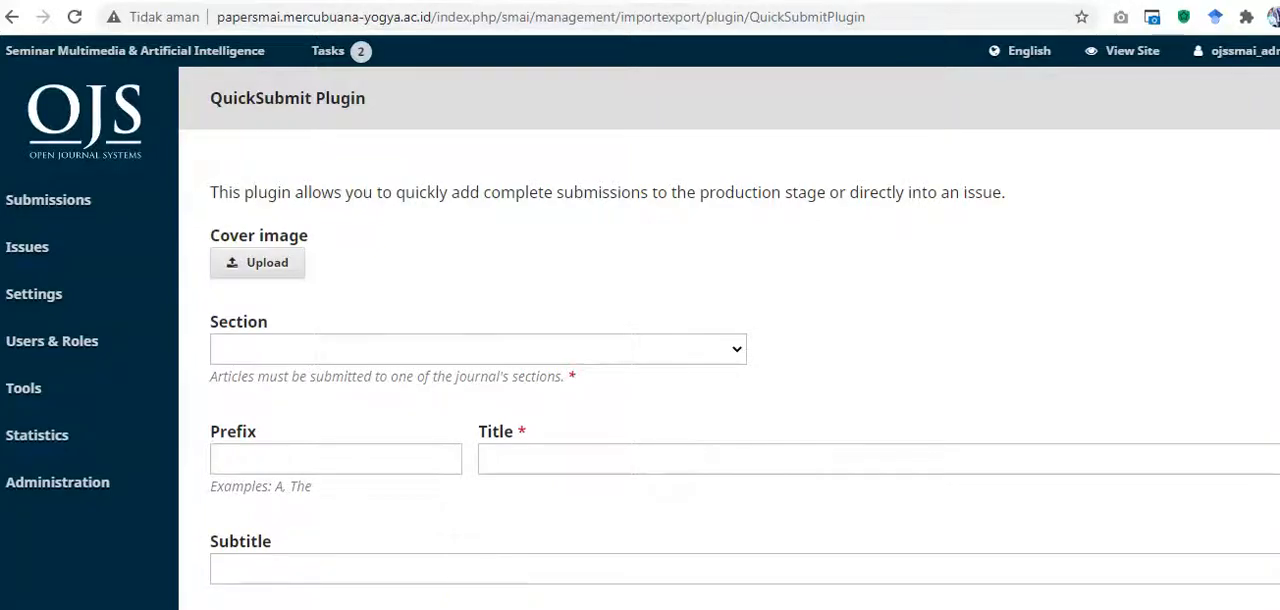
# Step: Switch to File Explorer and open PDF 26, "Sistem Pakar Mendiagnosa Penyakit Hipertensi Menggunakan Teorema Bayes", from the naskah potong folder
pyautogui.hotkey('alt', 'Tab')
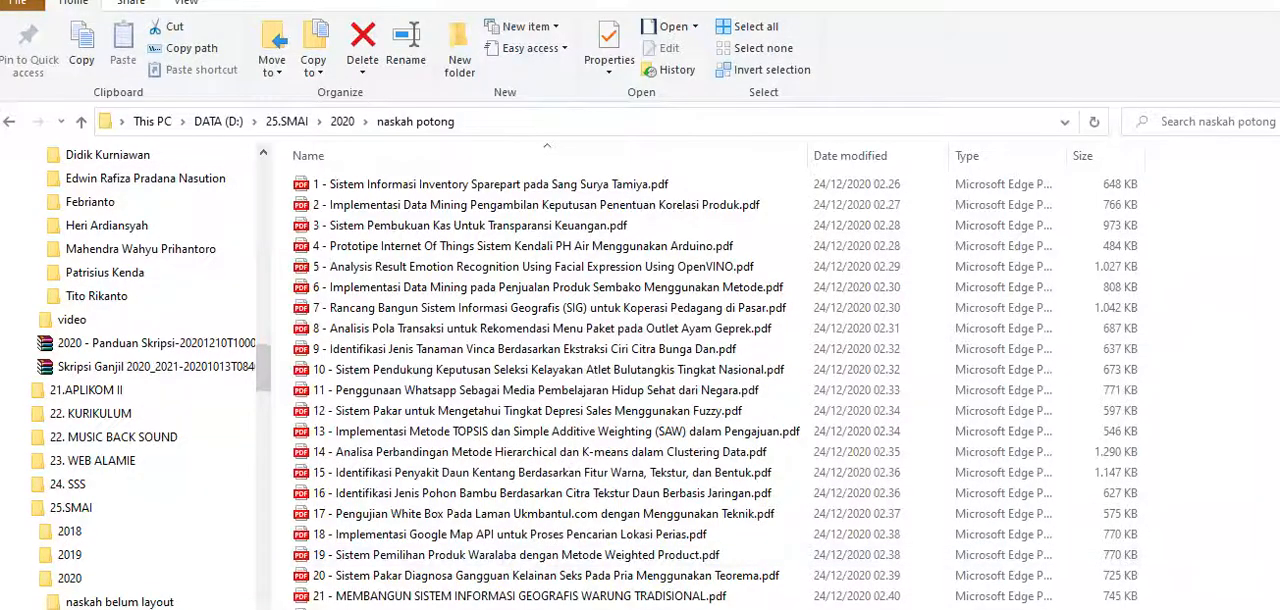
pyautogui.scroll(-1, 545, 390)
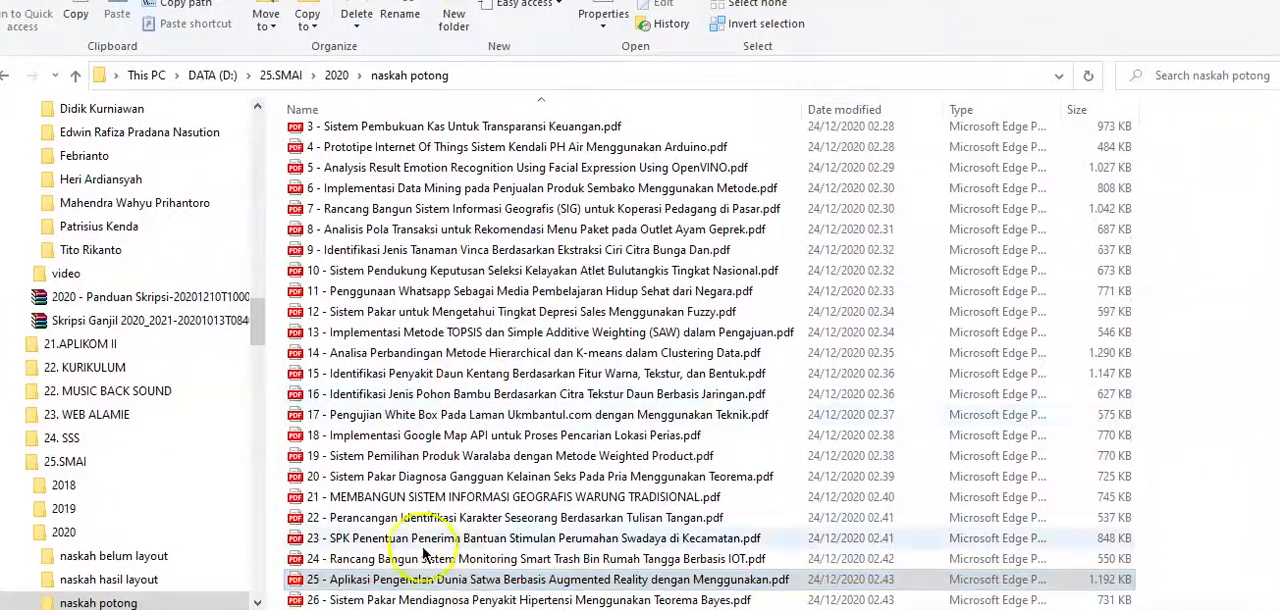
pyautogui.click(403, 600)
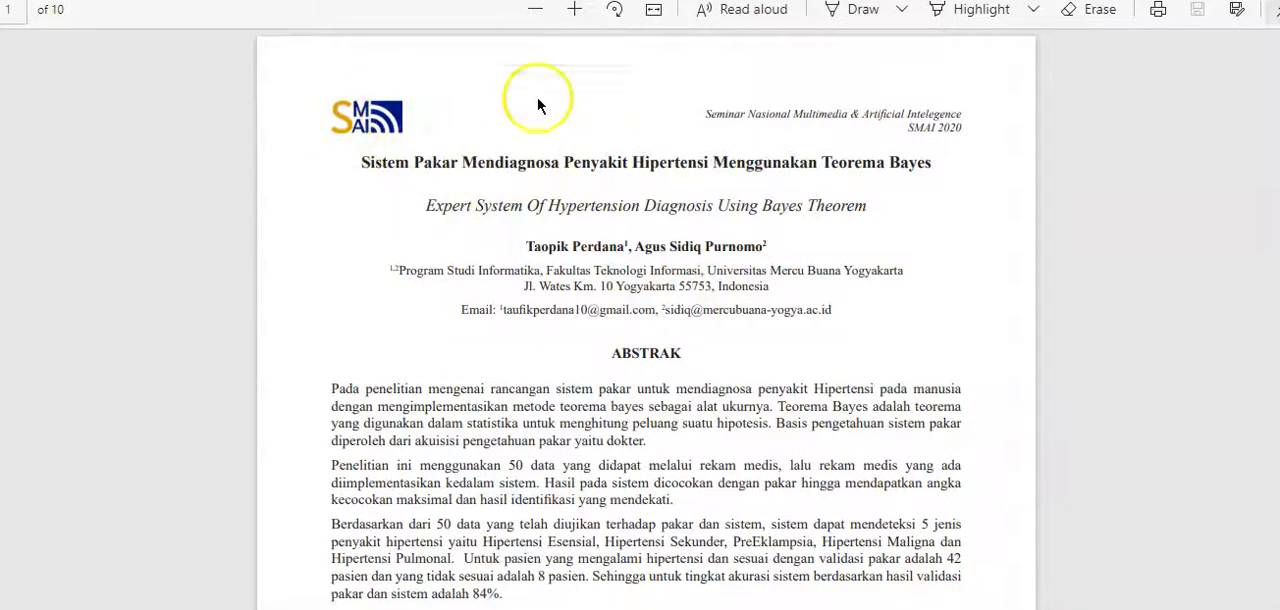
# Step: Copy the paper's Indonesian title from the PDF's first page and return to the QuickSubmit form in the browser
pyautogui.scroll(-6, 876, 202)
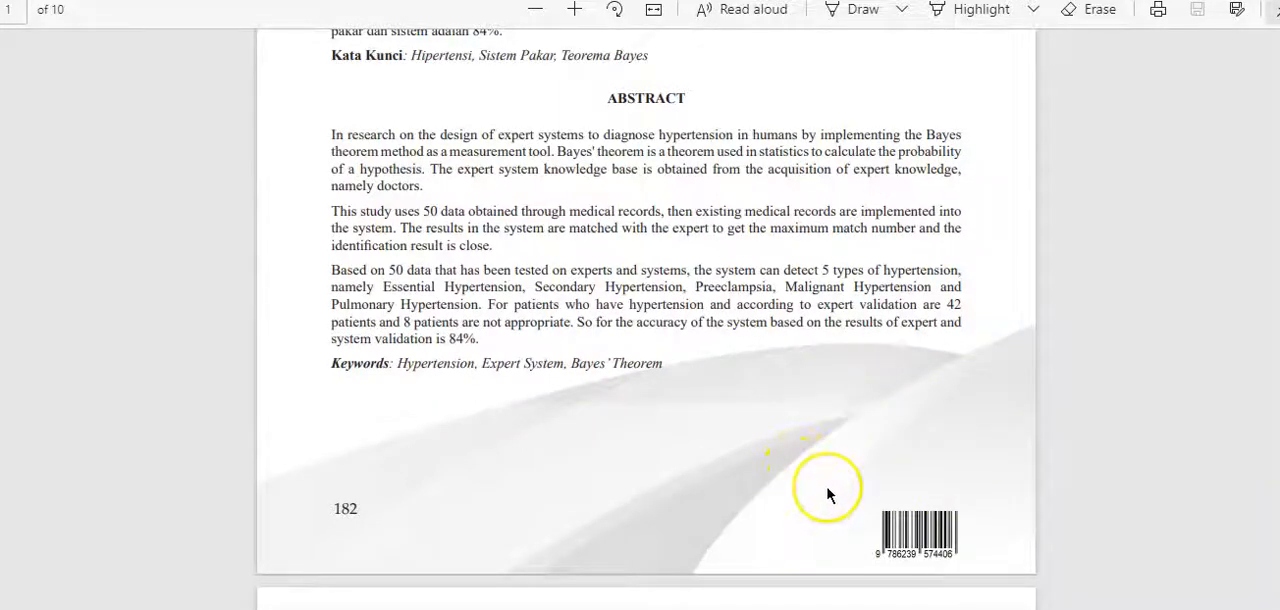
pyautogui.scroll(6, 827, 492)
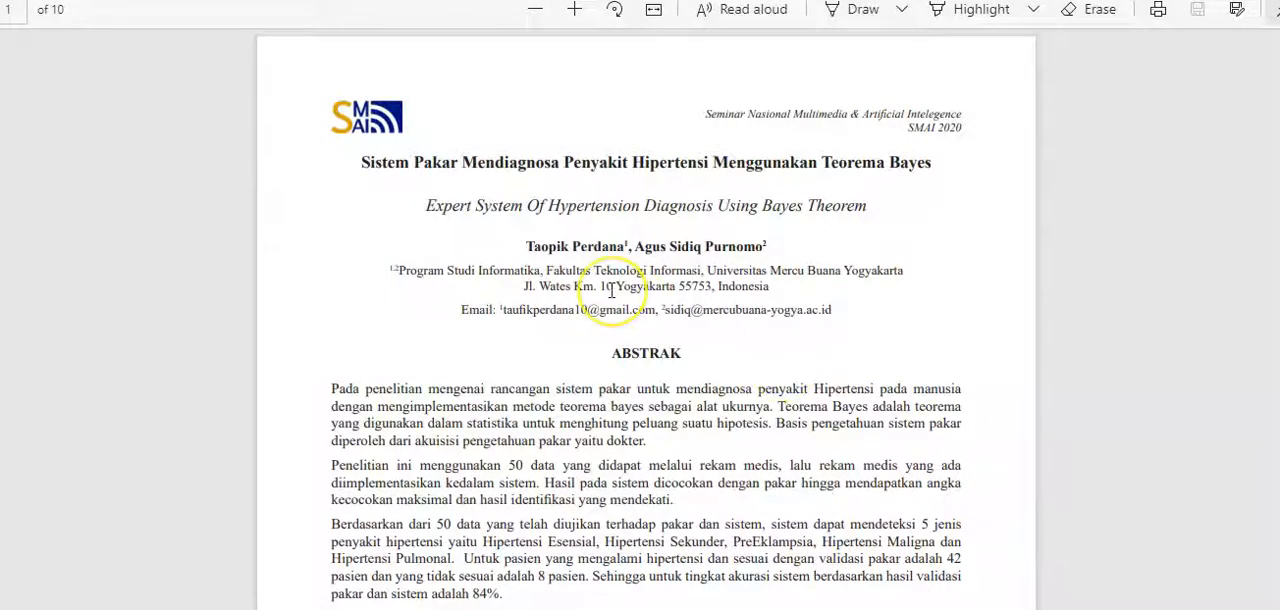
pyautogui.moveTo(360, 163); pyautogui.dragTo(970, 167)
pyautogui.hotkey('ctrl', 'c')
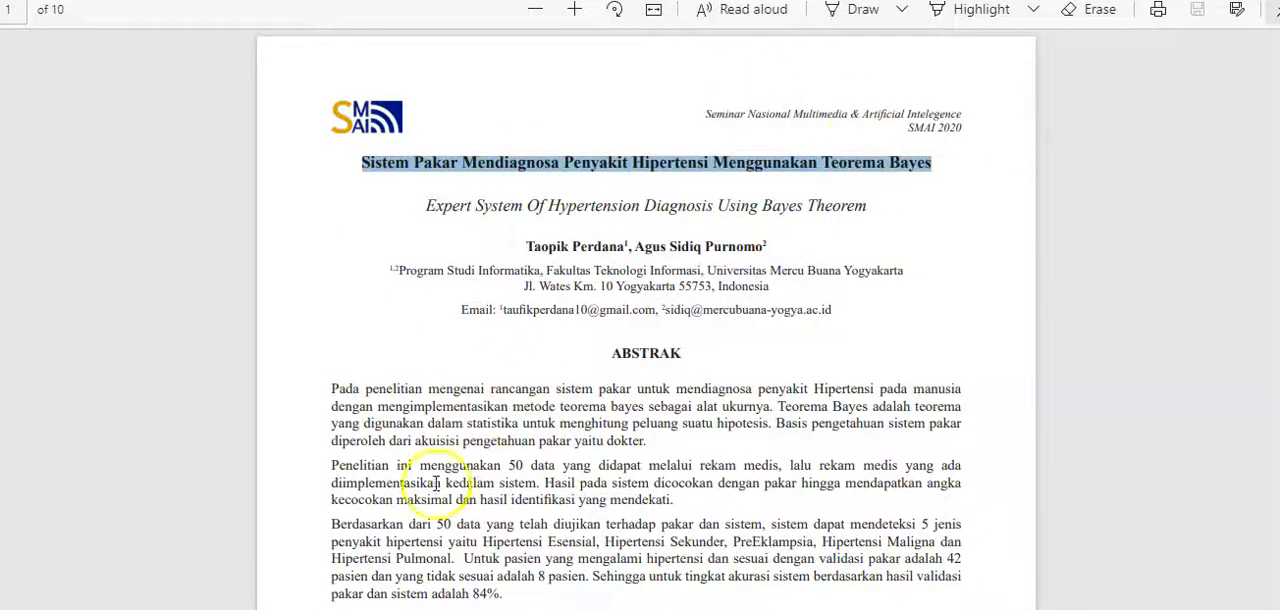
pyautogui.hotkey('alt', 'Tab')
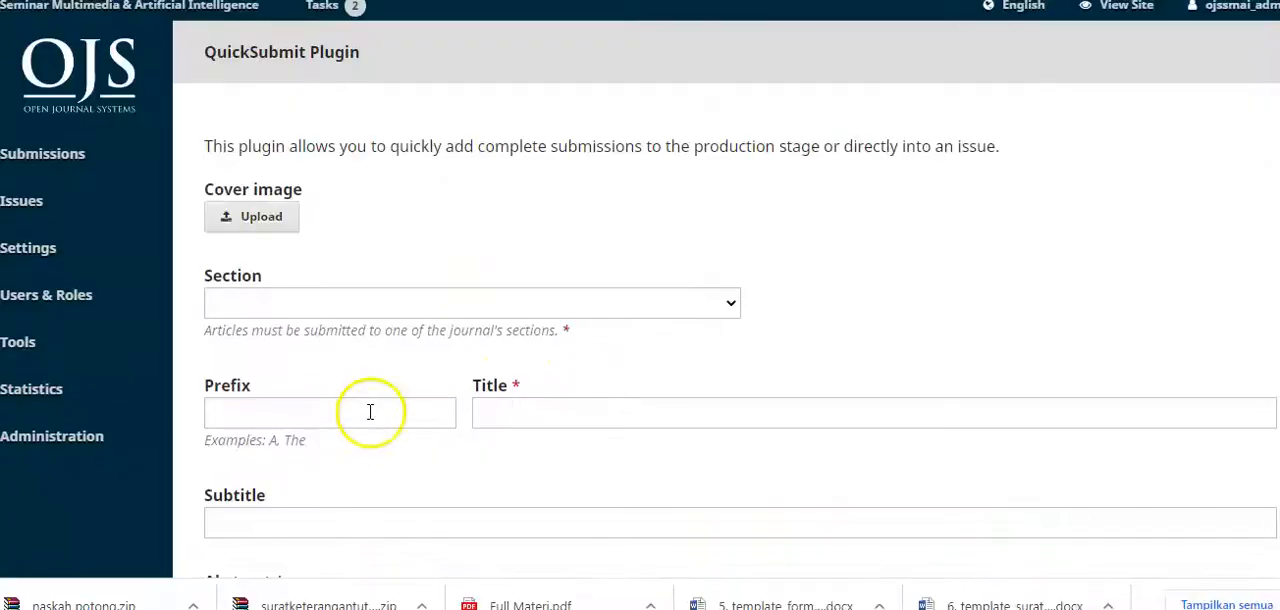
pyautogui.click(724, 305)
pyautogui.click(651, 366)
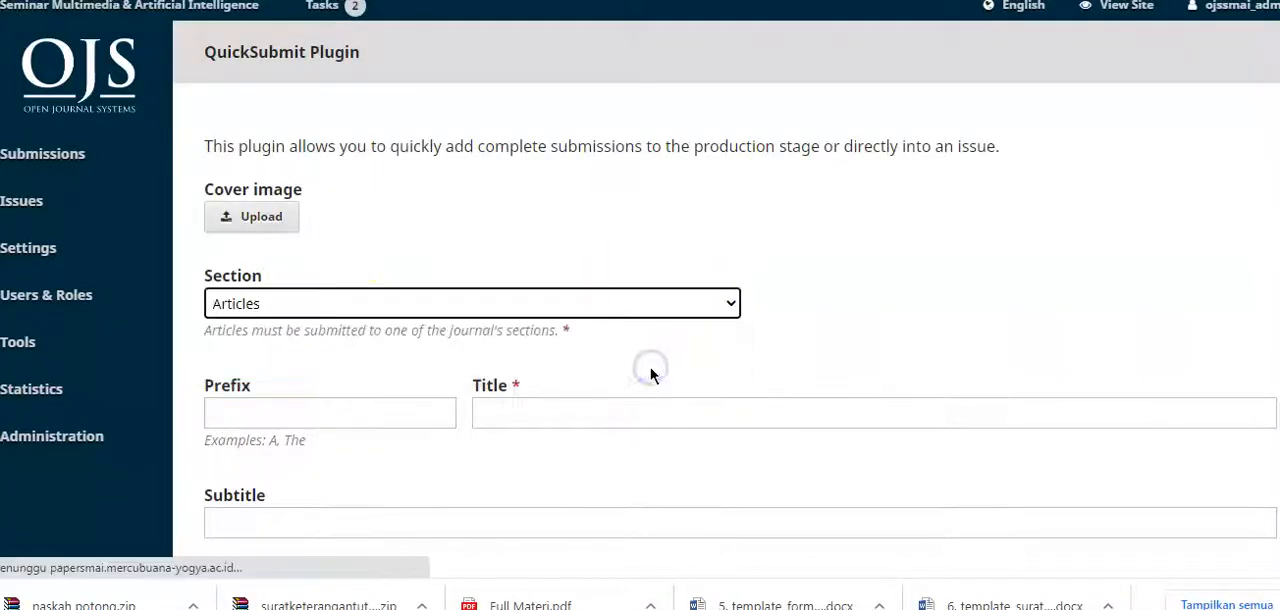
pyautogui.click(585, 411)
pyautogui.hotkey('ctrl', 'v')
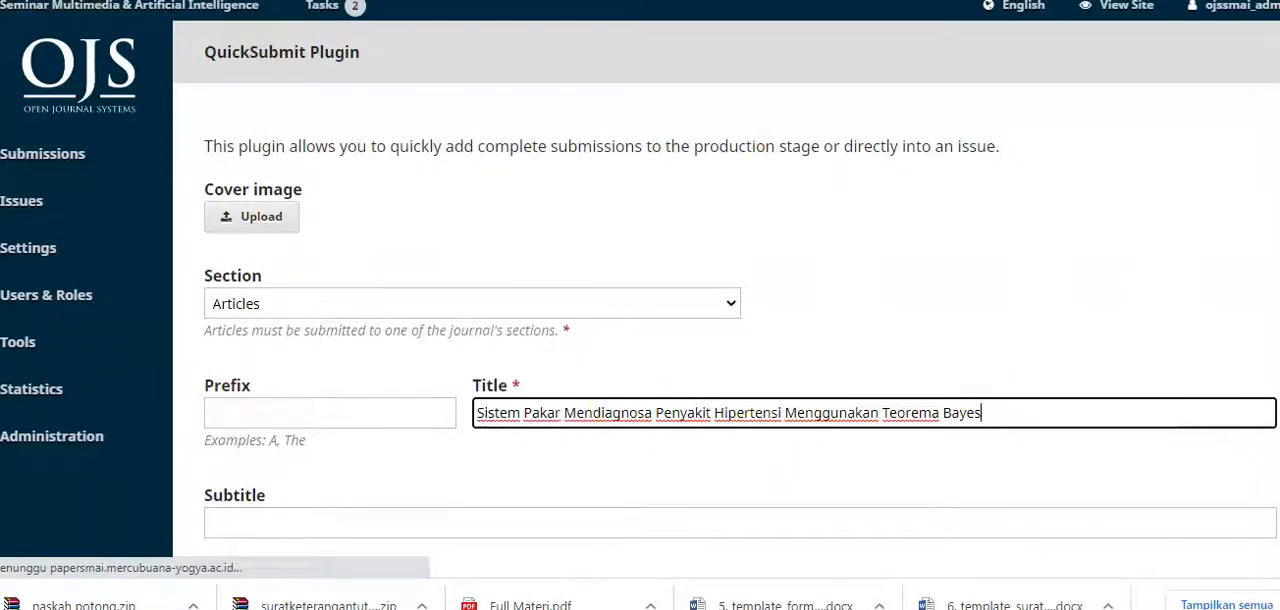
pyautogui.scroll(-2, 1003, 370)
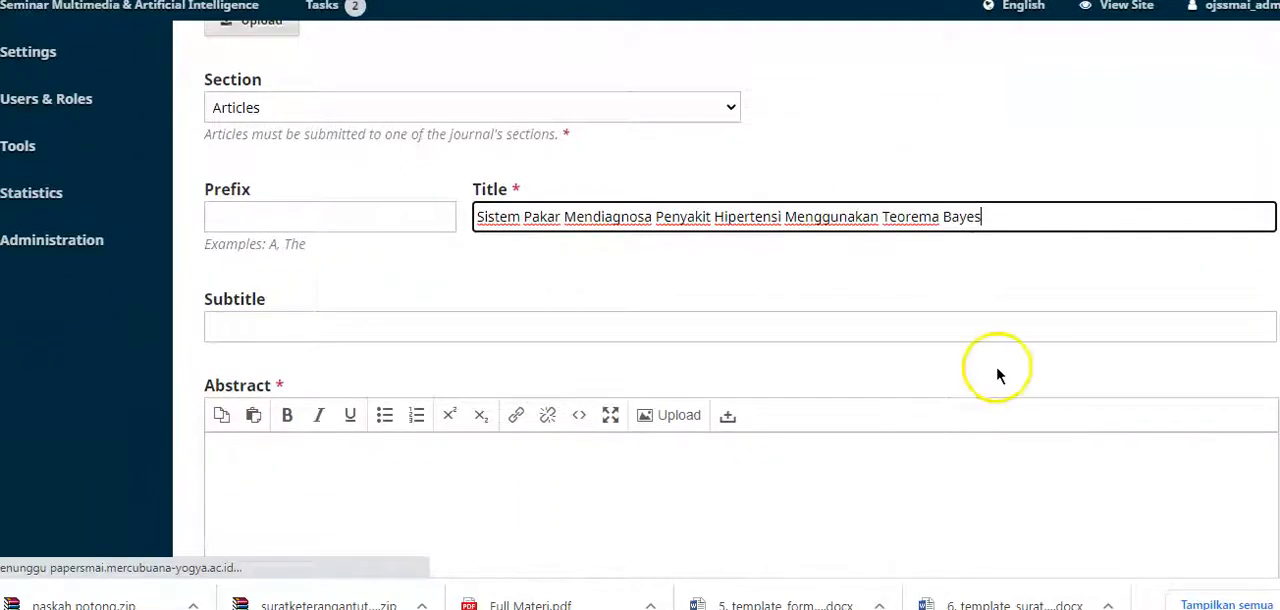
pyautogui.press('F5')
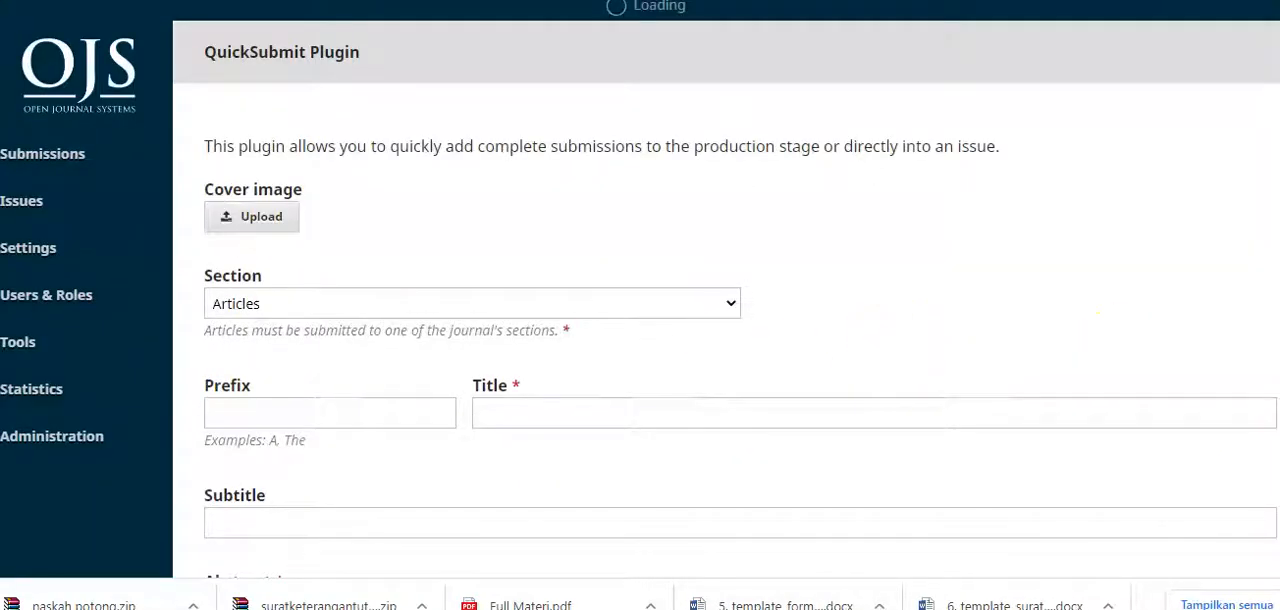
# Step: Set the submission's section to Articles and paste "Sistem Pakar Mendiagnosa Penyakit Hipertensi Menggunakan Teorema Bayes" as its title
pyautogui.scroll(-2, 1110, 330)
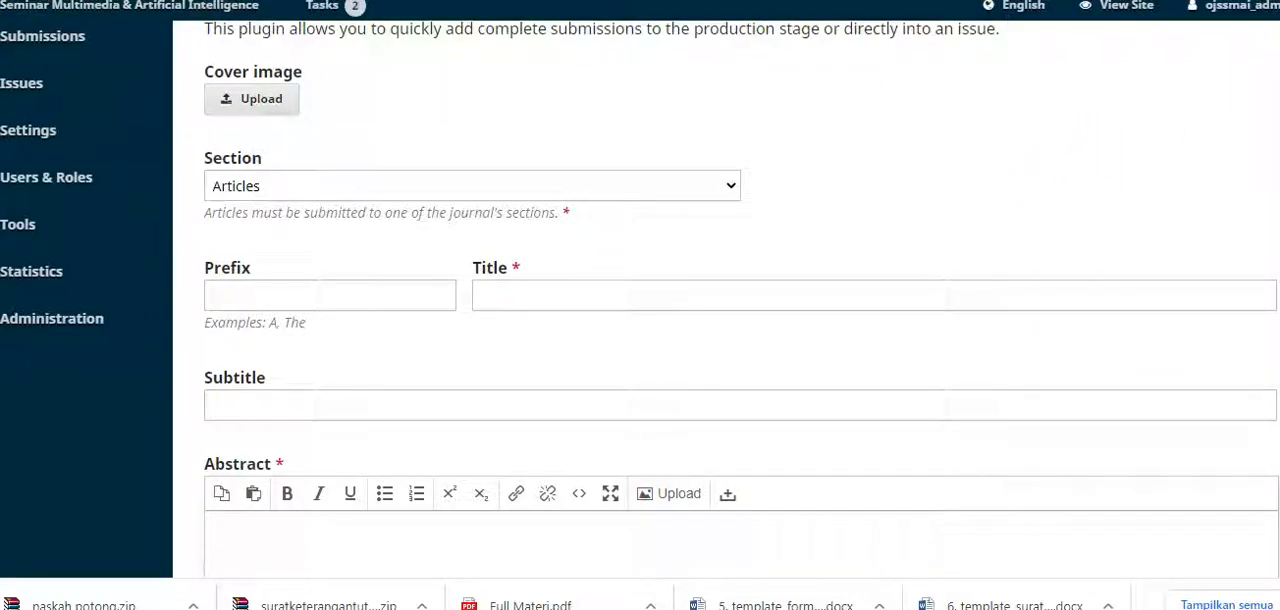
pyautogui.scroll(2, 726, 298)
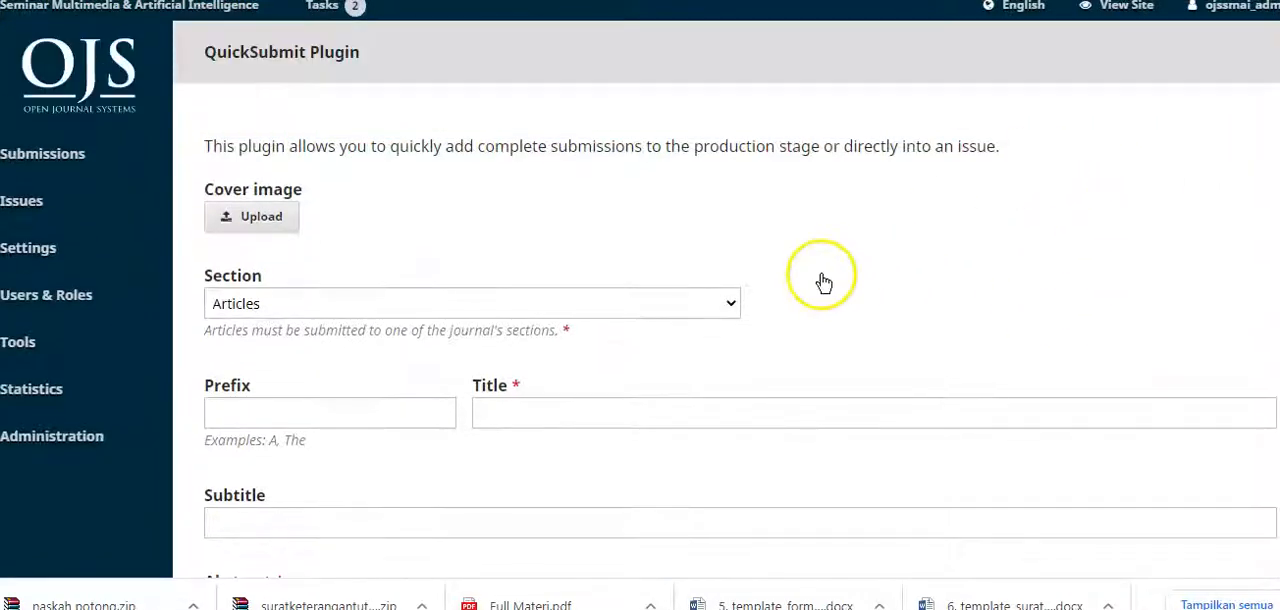
pyautogui.click(728, 308)
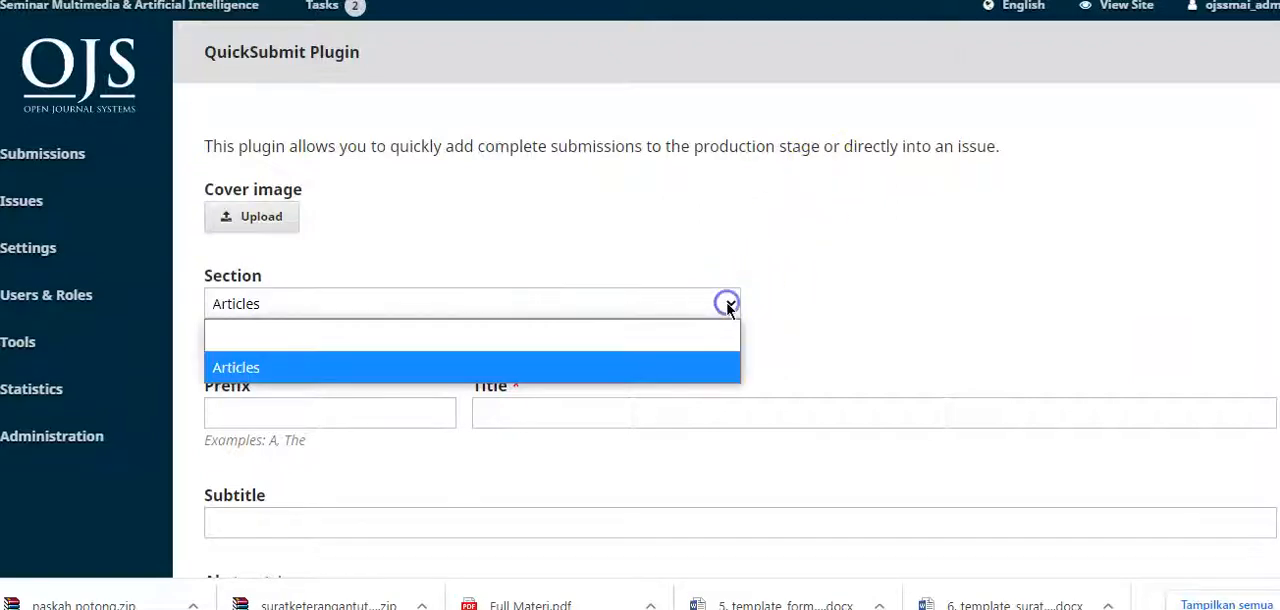
pyautogui.click(666, 365)
pyautogui.click(621, 410)
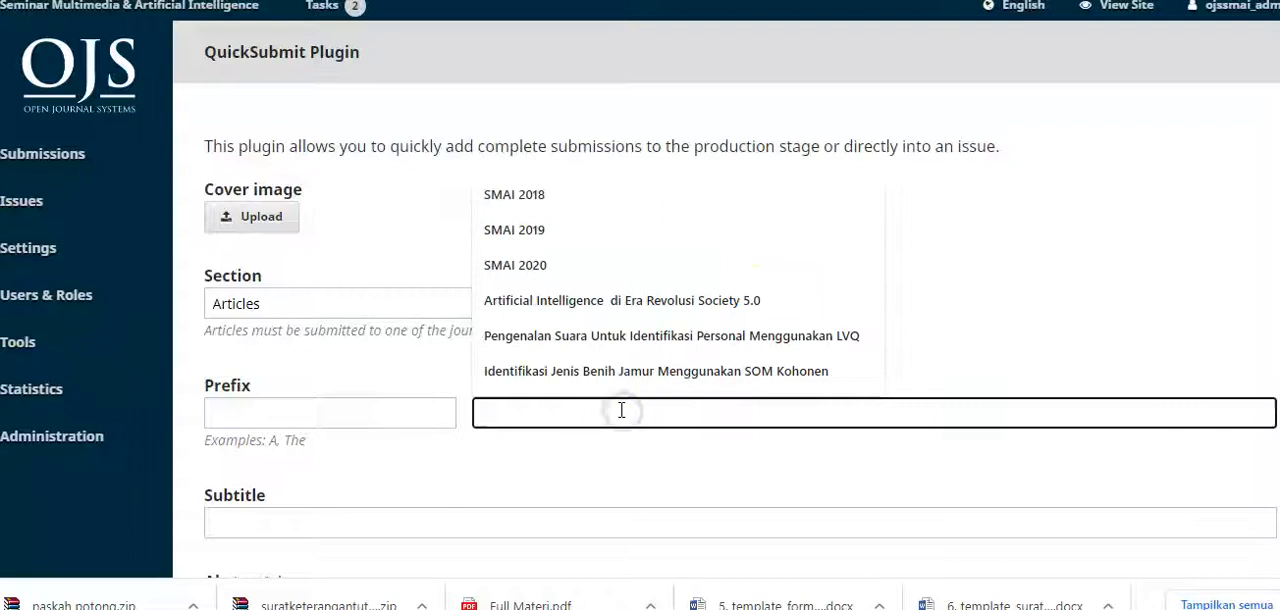
pyautogui.hotkey('ctrl', 'v')
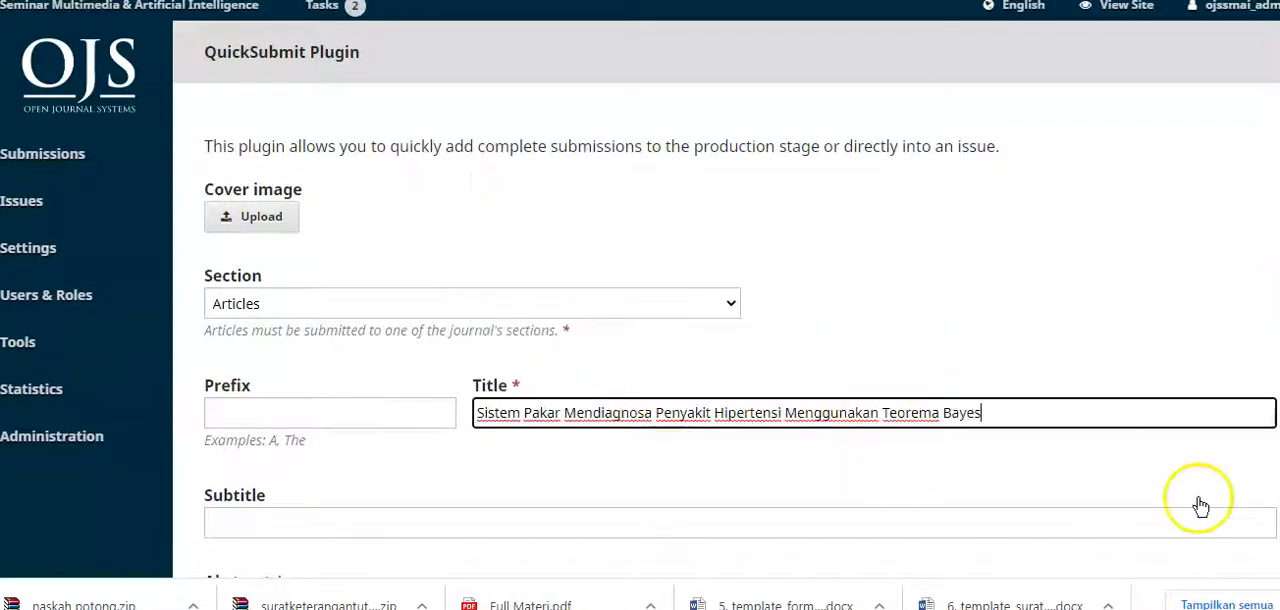
pyautogui.scroll(-3, 1233, 556)
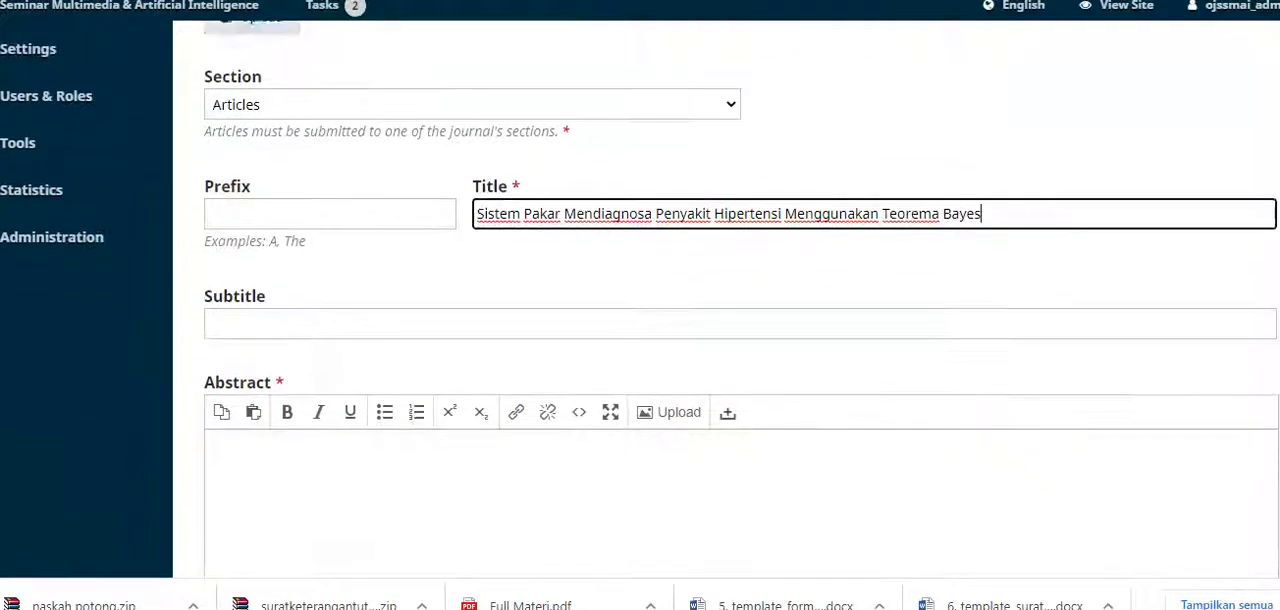
# Step: Copy the Indonesian abstract's three paragraphs from the PDF's first page and paste them into the submission's Abstract
pyautogui.click(1018, 433)
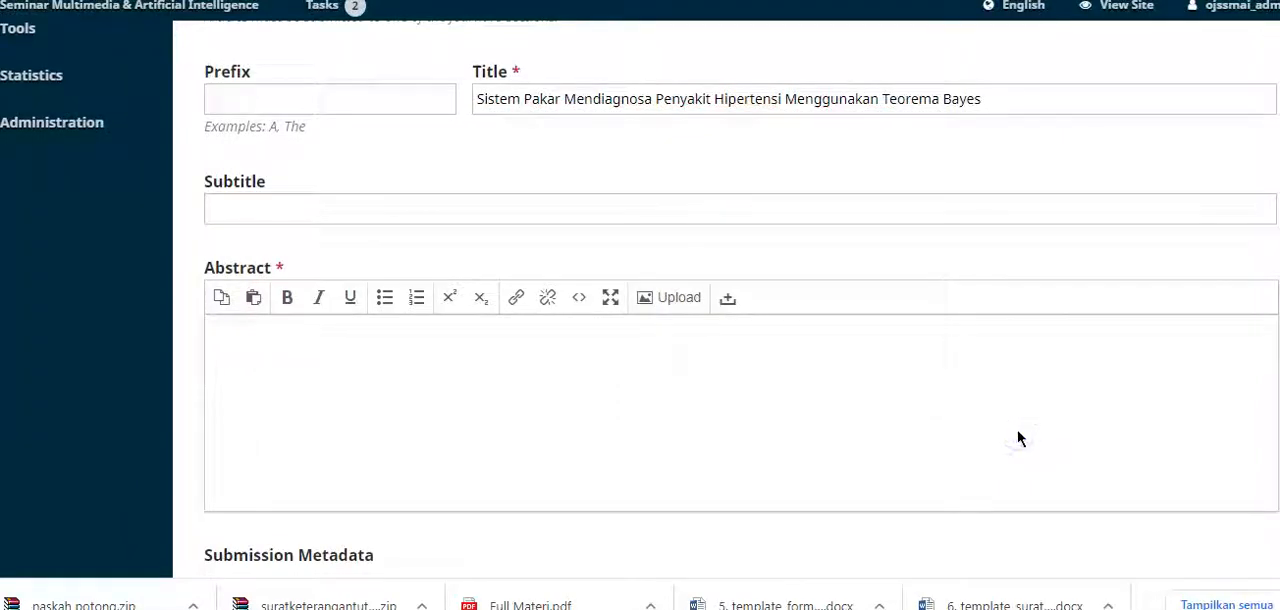
pyautogui.click(655, 608)
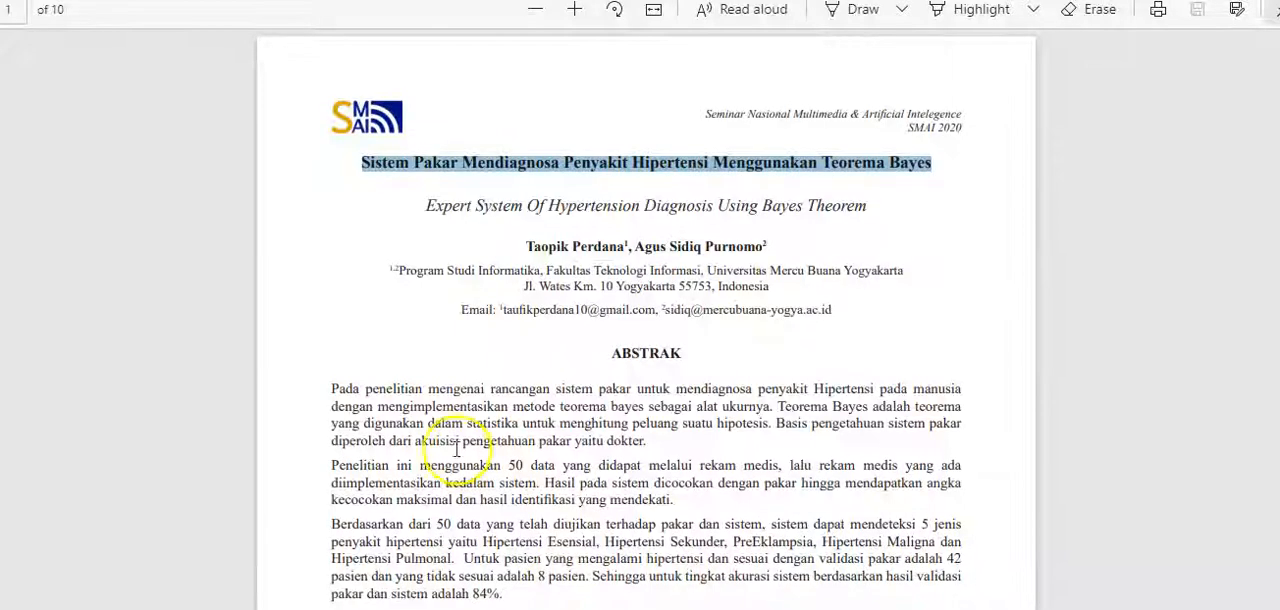
pyautogui.moveTo(330, 383); pyautogui.dragTo(507, 594)
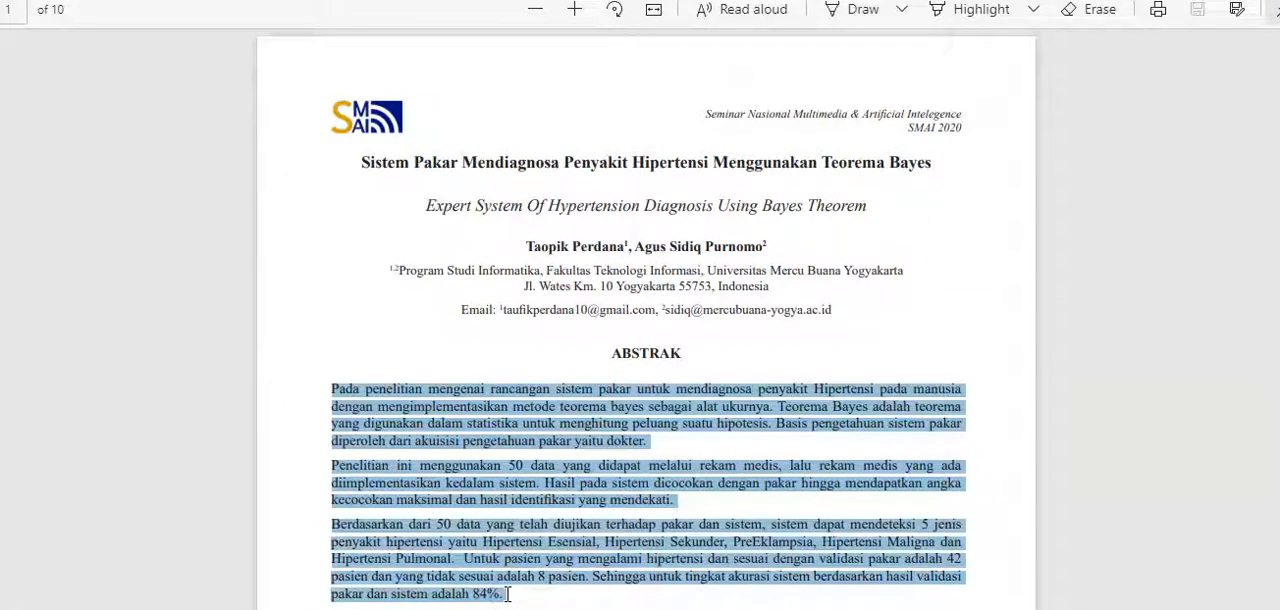
pyautogui.hotkey('alt', 'Tab')
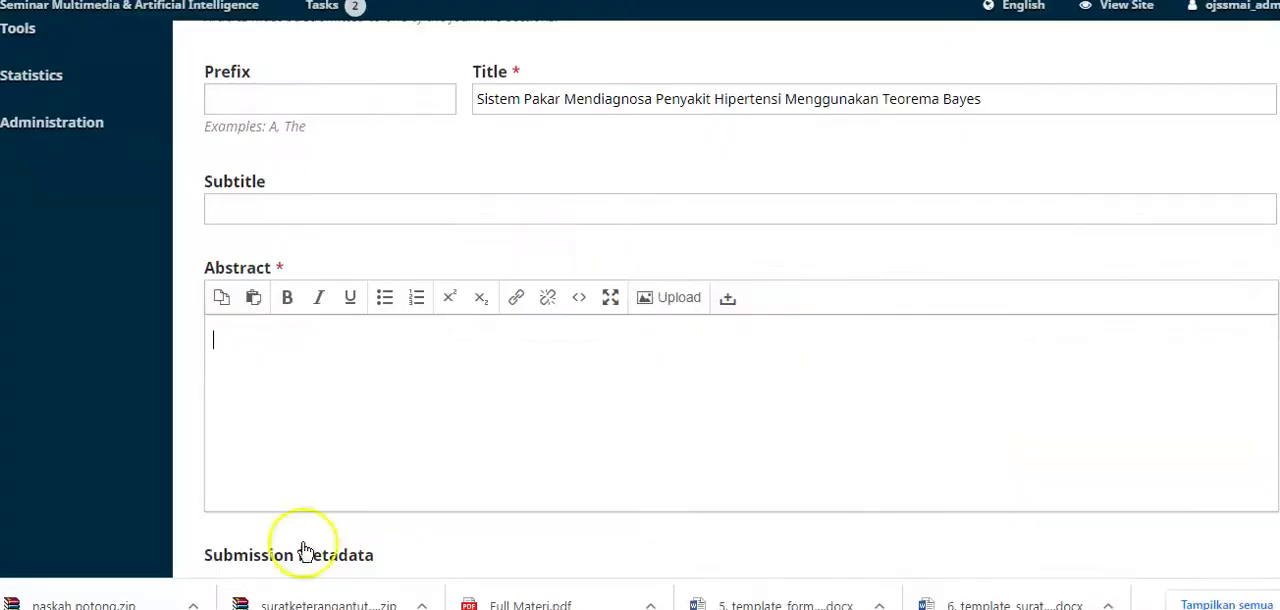
pyautogui.hotkey('ctrl', 'v')
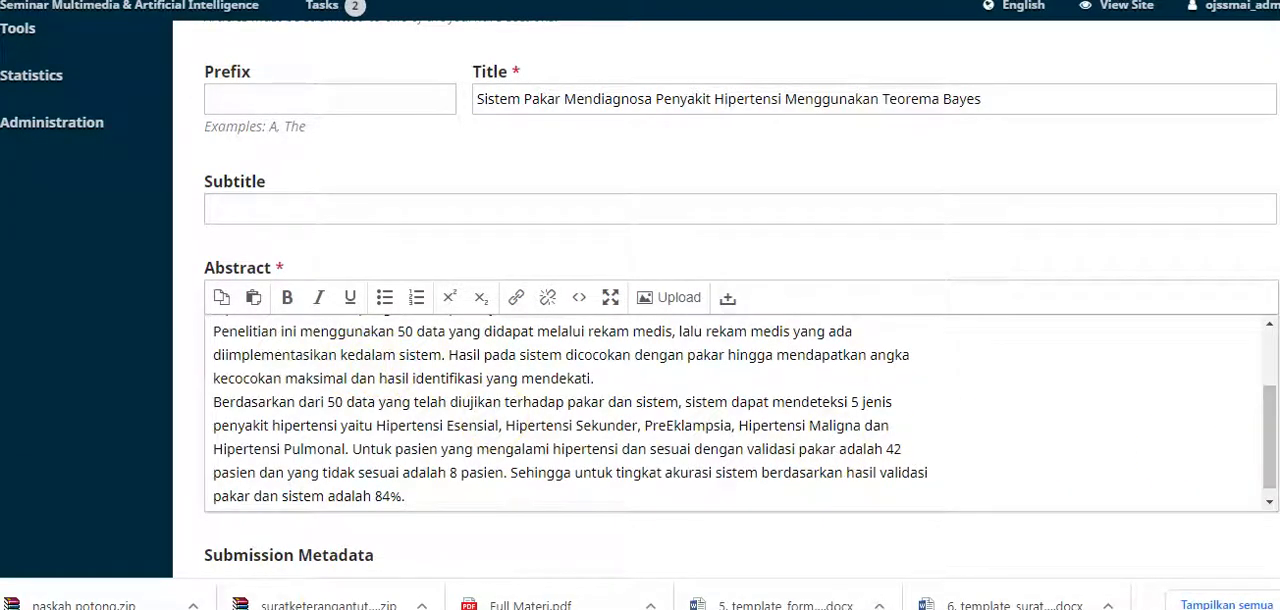
# Step: Switch back to the PDF and copy the first keyword, "Hipertensi", from the Kata Kunci line below the abstract
pyautogui.scroll(-5, 837, 471)
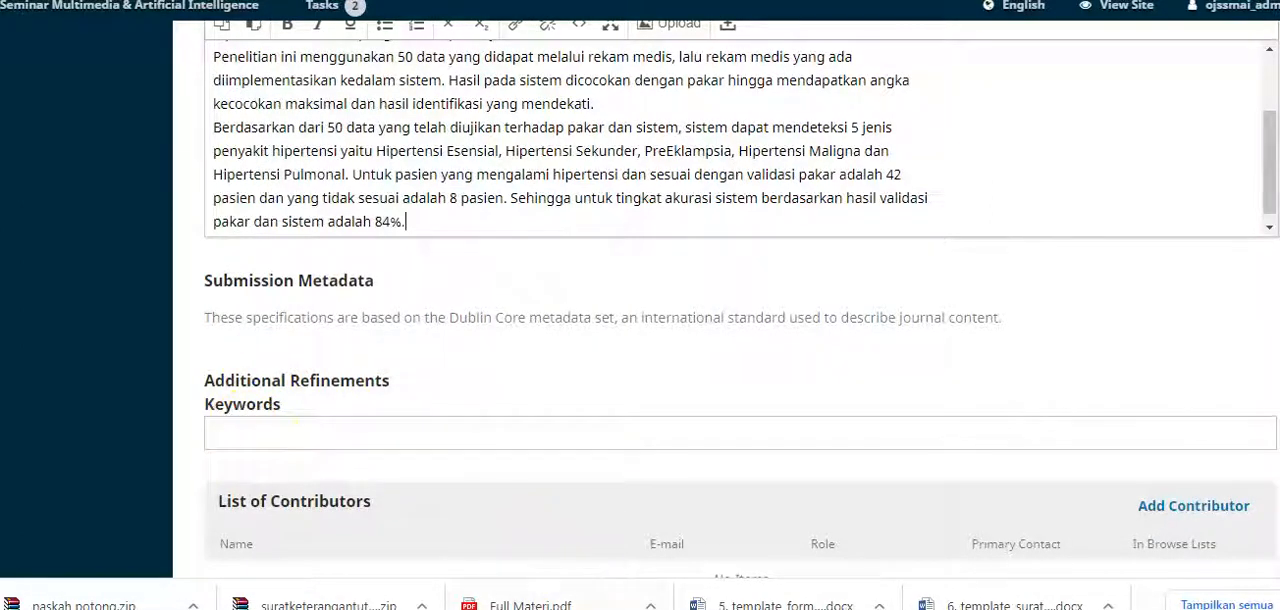
pyautogui.click(575, 608)
pyautogui.click(1054, 477)
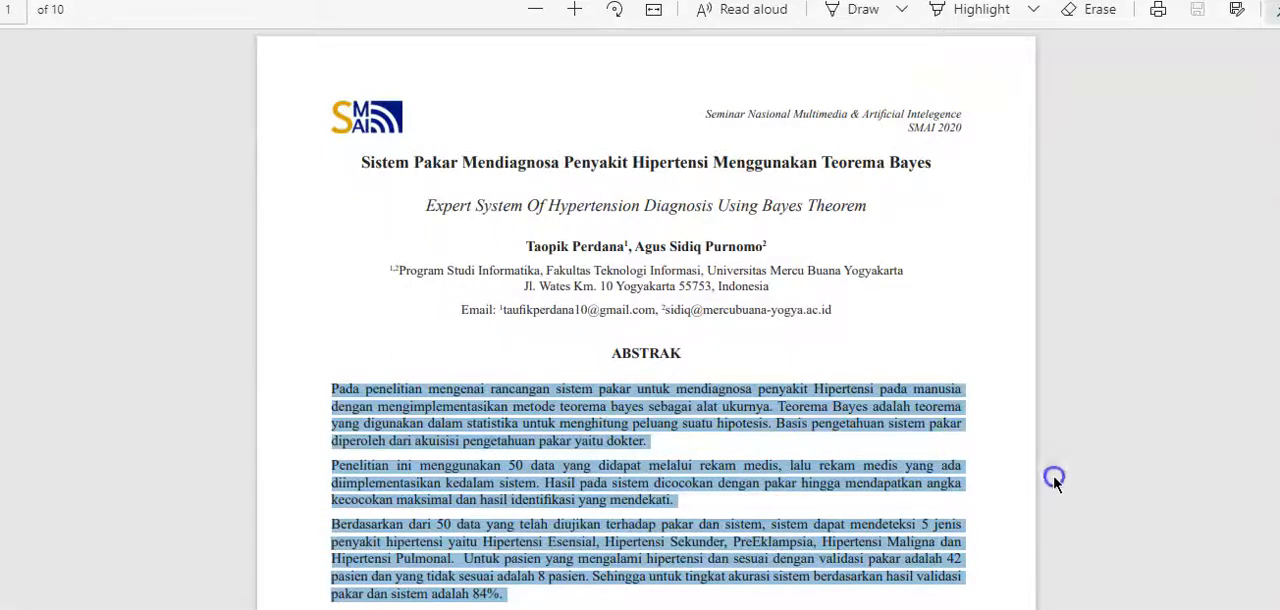
pyautogui.scroll(-3, 1055, 482)
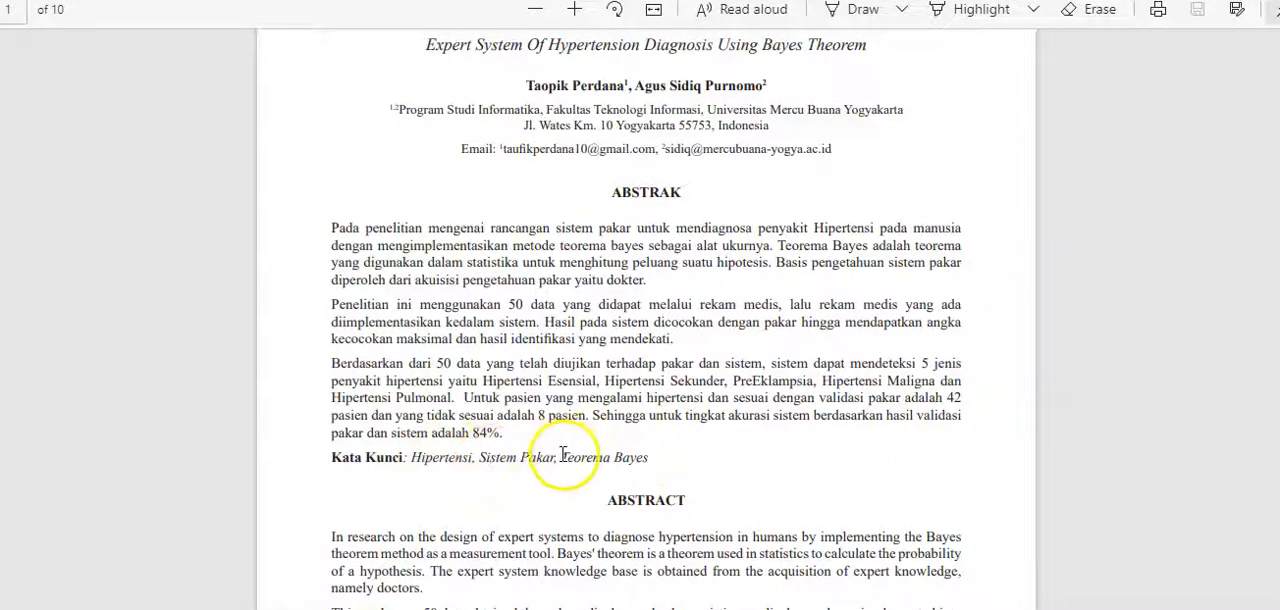
pyautogui.moveTo(563, 455); pyautogui.dragTo(660, 459)
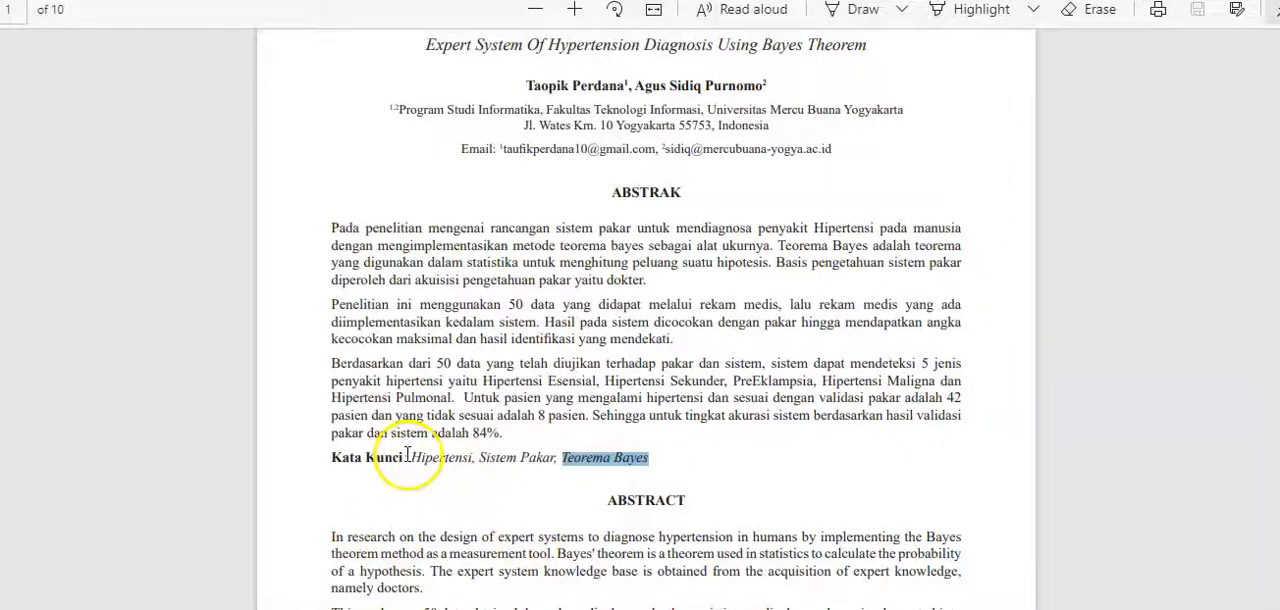
pyautogui.moveTo(411, 457); pyautogui.dragTo(468, 460)
pyautogui.hotkey('ctrl', 'c')
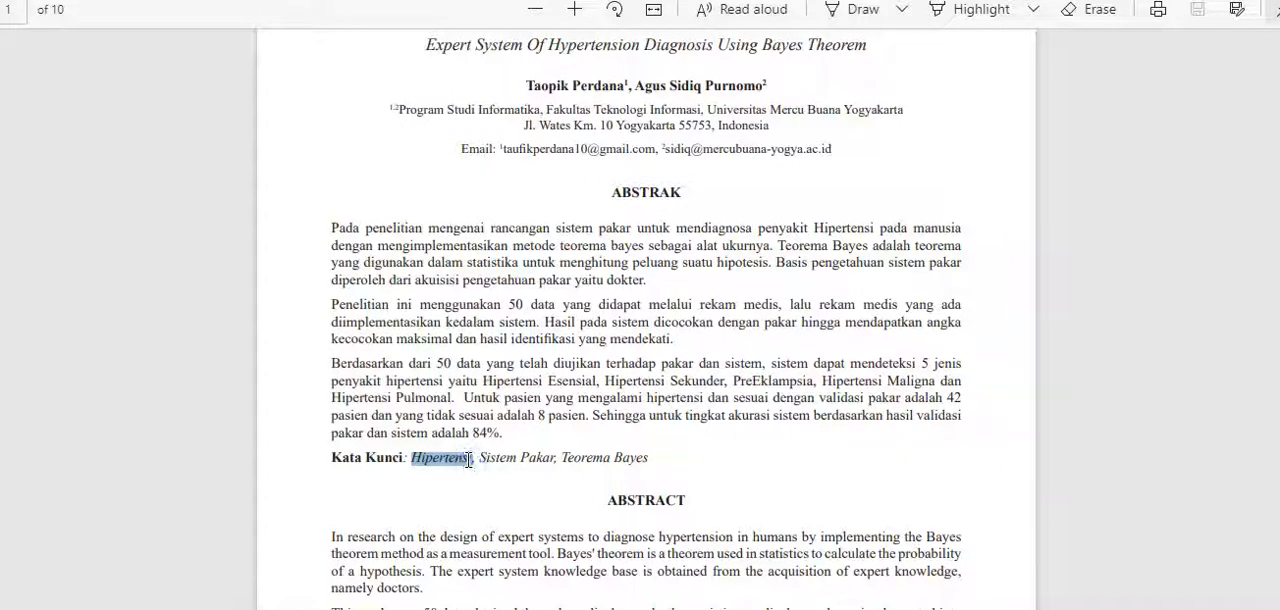
# Step: Return to the QuickSubmit form and add the keywords "Hipertensi", "Sistem Pakar" and "Teorema Bayes"
pyautogui.hotkey('alt', 'Tab')
pyautogui.click(343, 428)
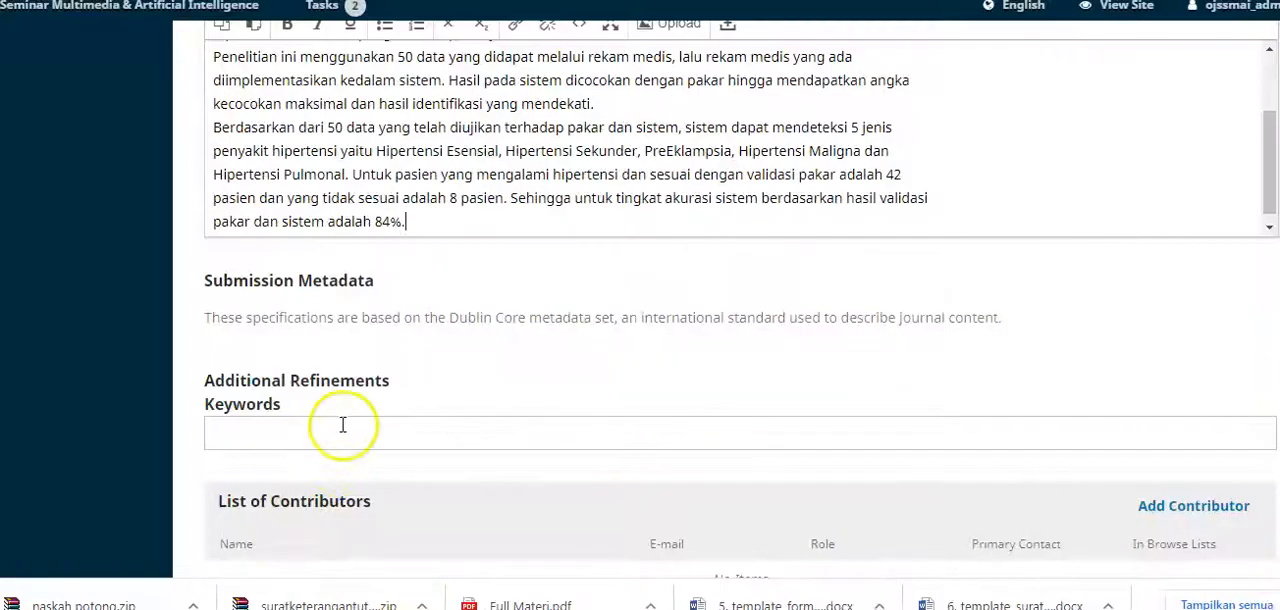
pyautogui.hotkey('ctrl', 'v')
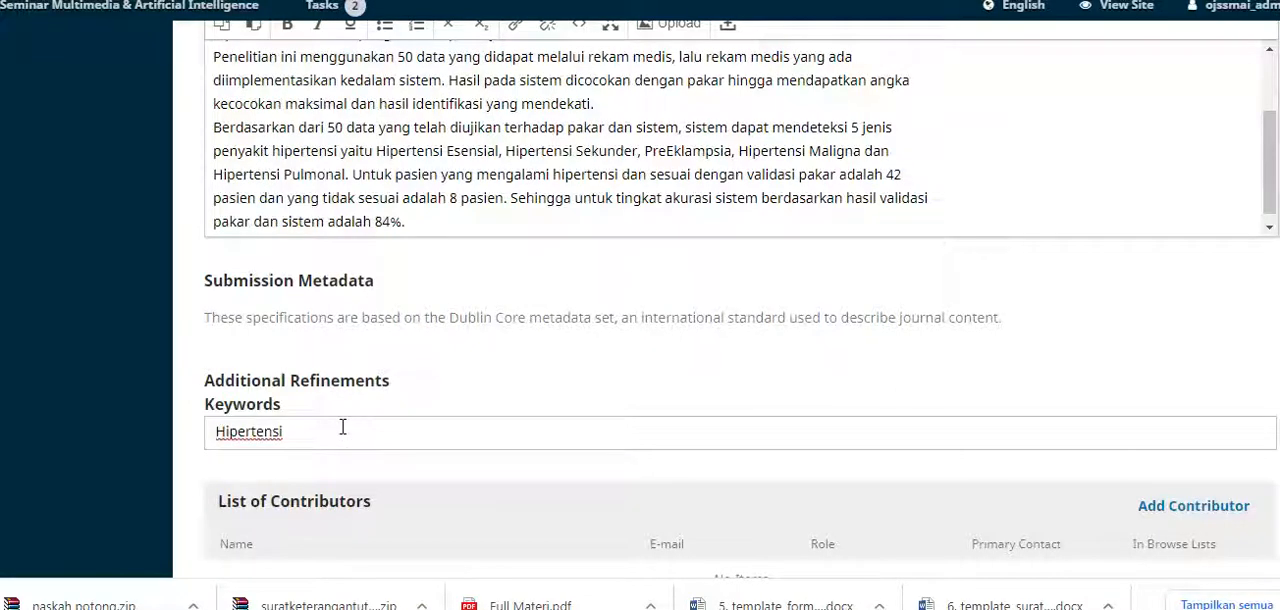
pyautogui.press('Return')
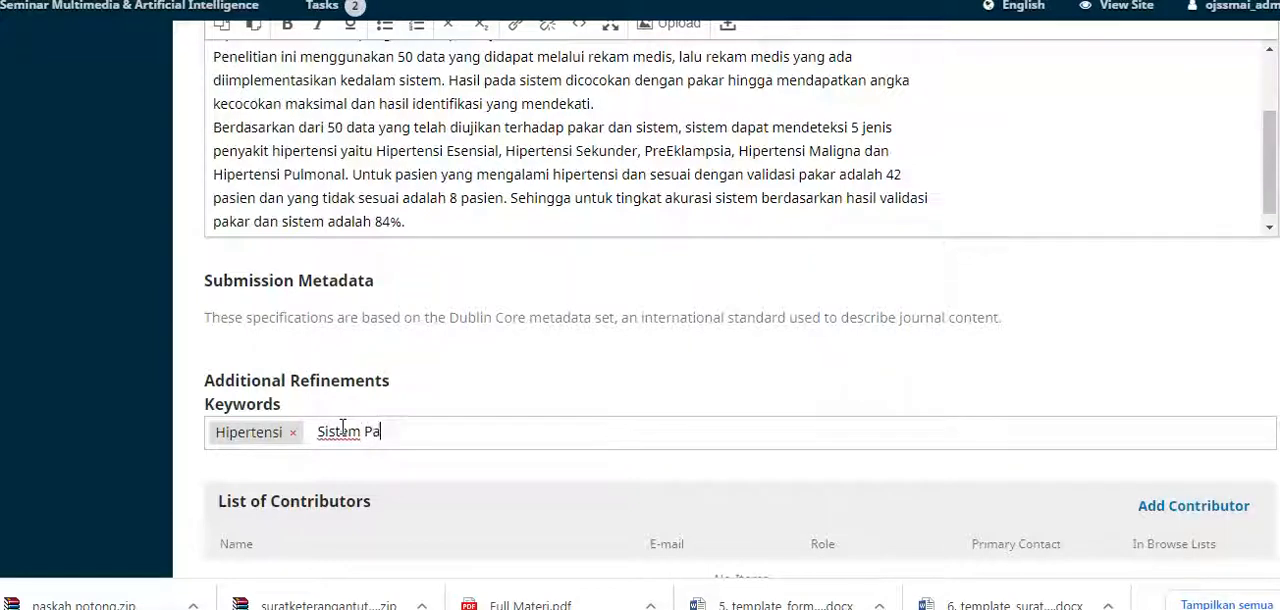
pyautogui.press('Return')
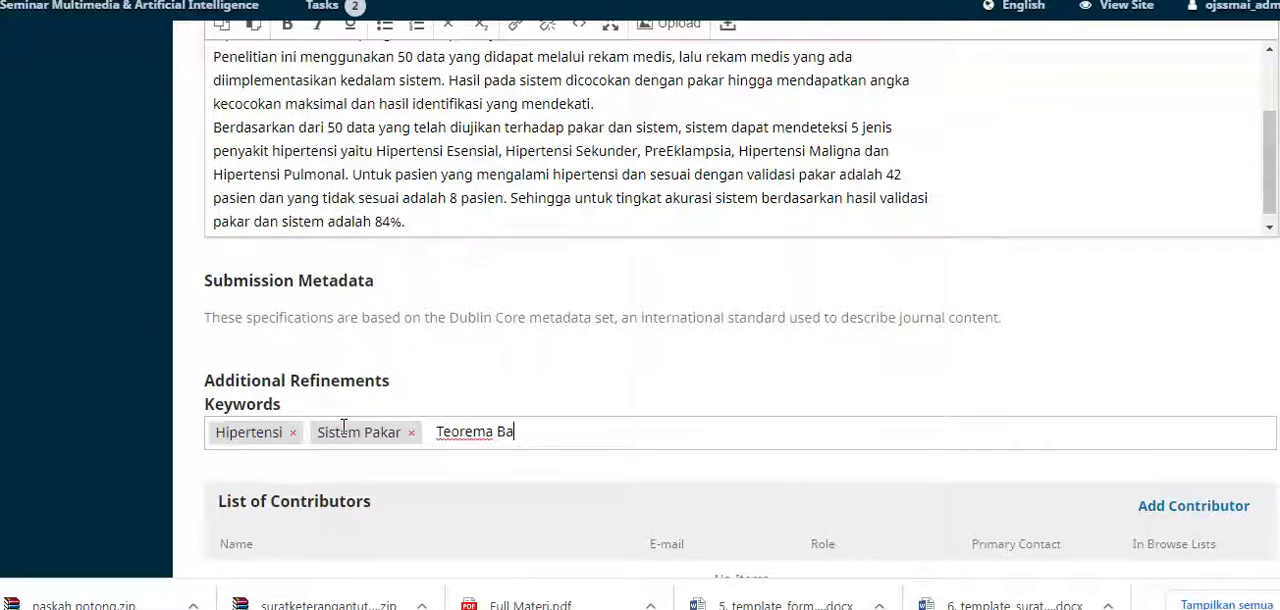
pyautogui.press('Return')
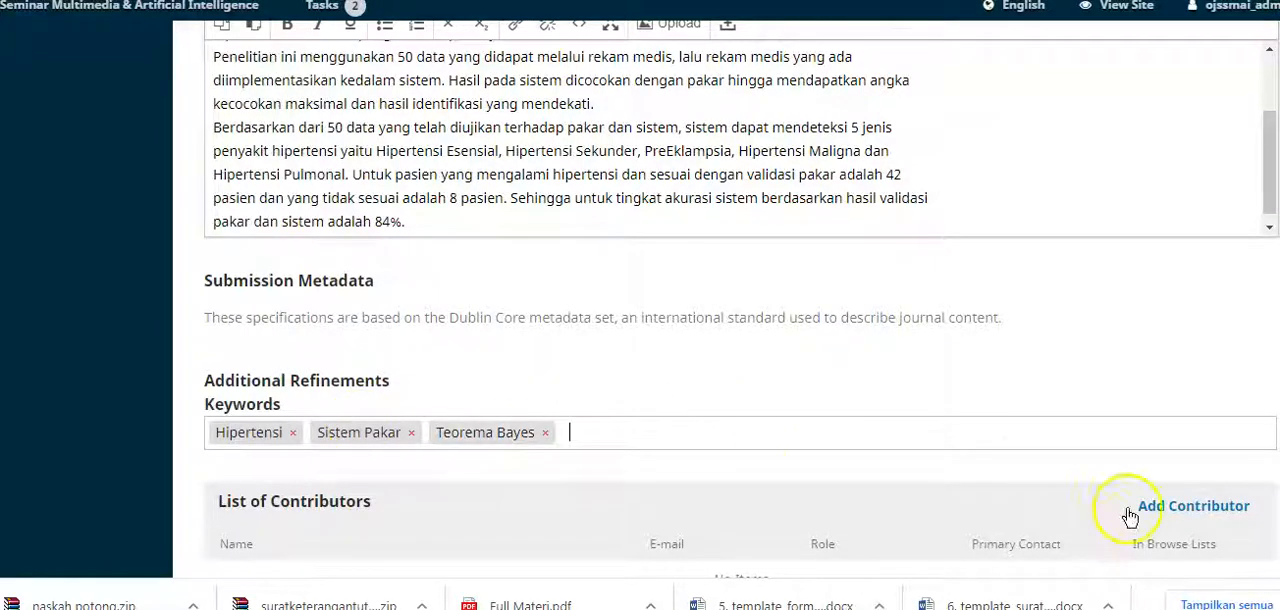
# Step: Open a new contributor form, then replace the Notepad text with the authors' names, affiliation and e-mails copied from the PDF
pyautogui.scroll(-2, 785, 455)
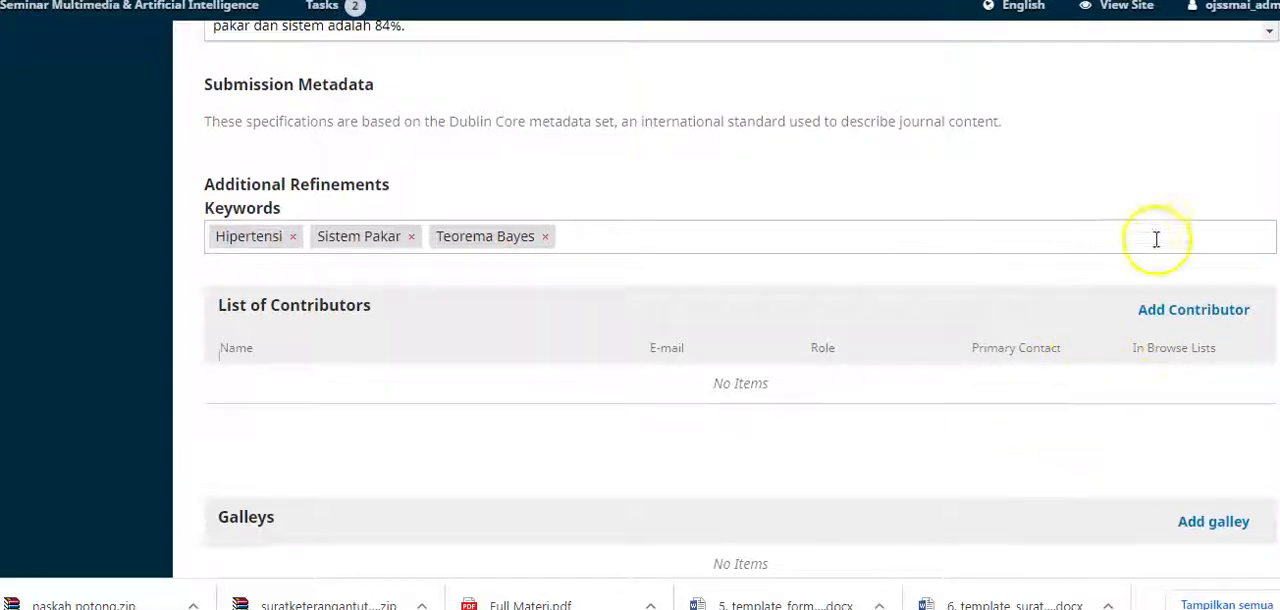
pyautogui.click(1158, 312)
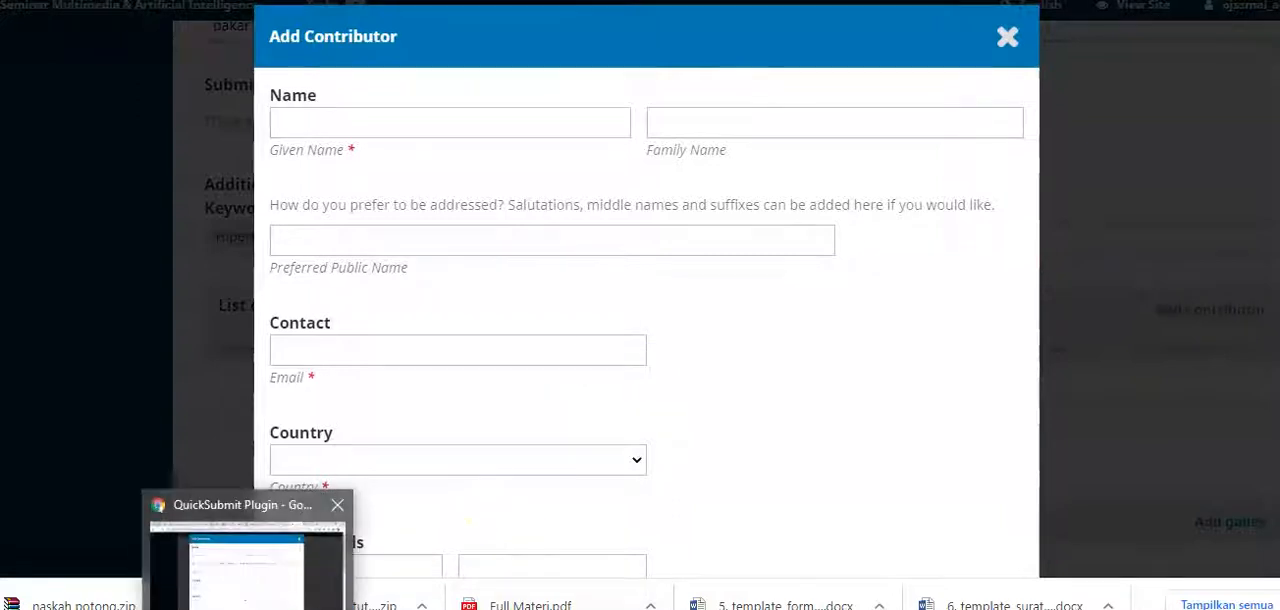
pyautogui.moveTo(290, 598)
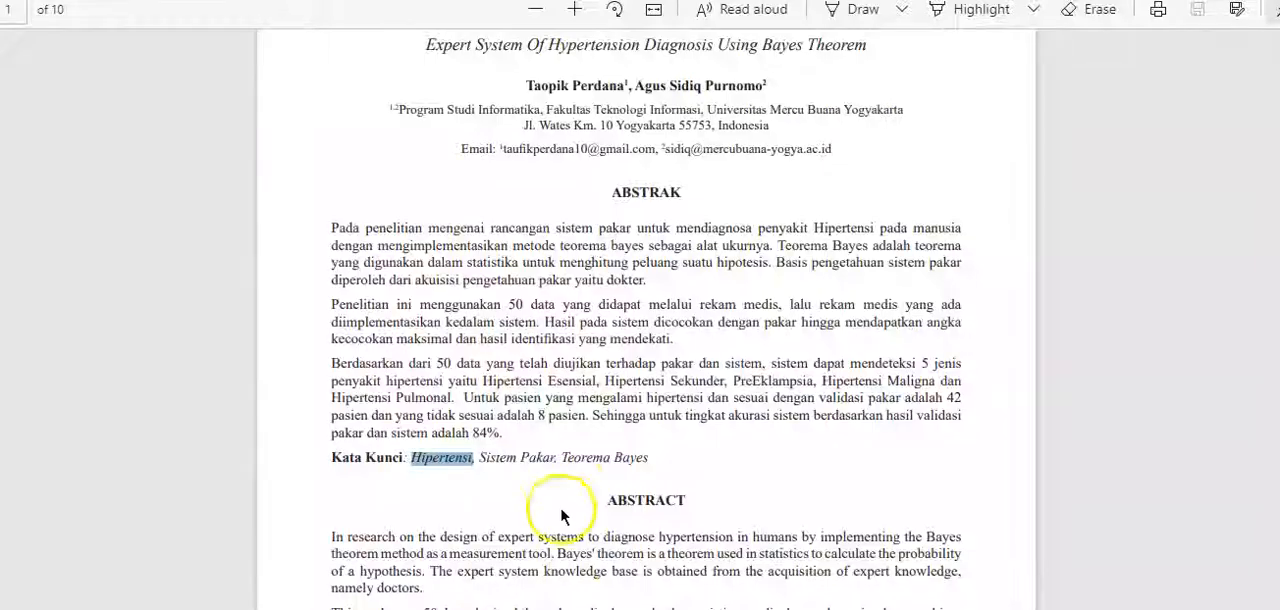
pyautogui.click(640, 425)
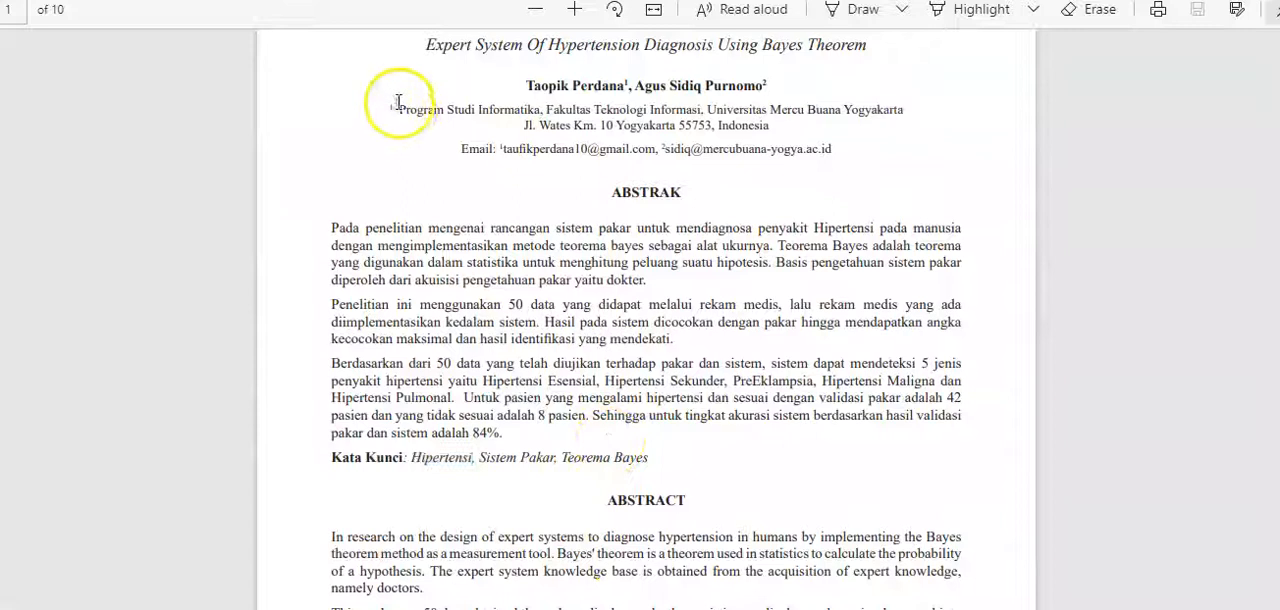
pyautogui.moveTo(527, 87); pyautogui.dragTo(840, 148)
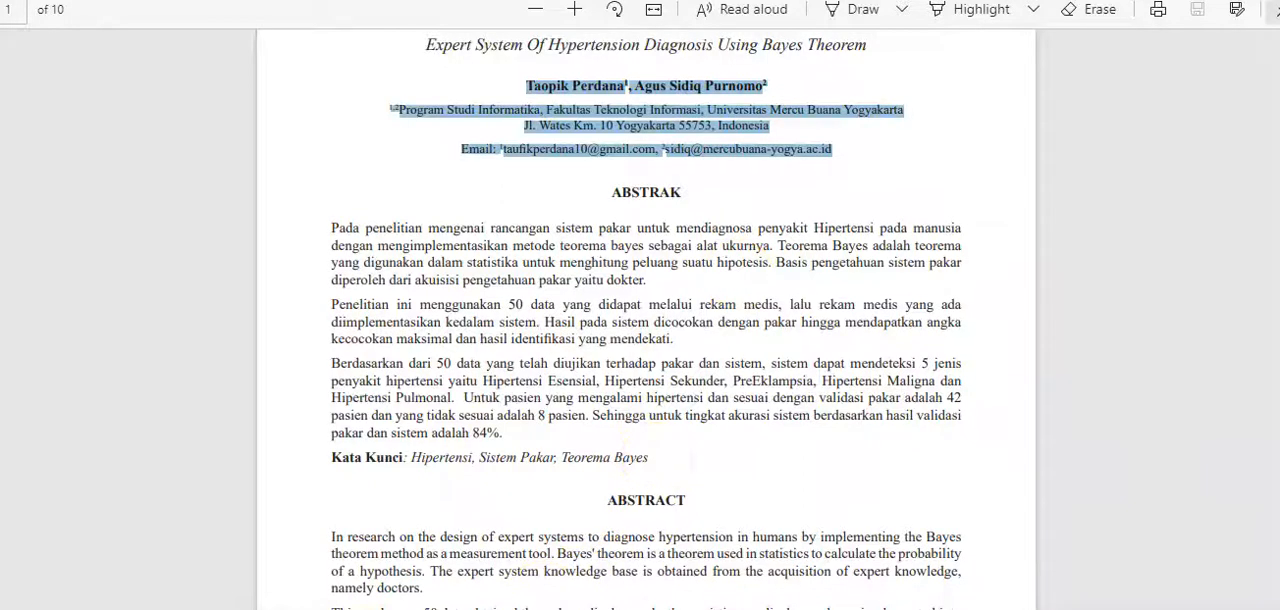
pyautogui.click(575, 565)
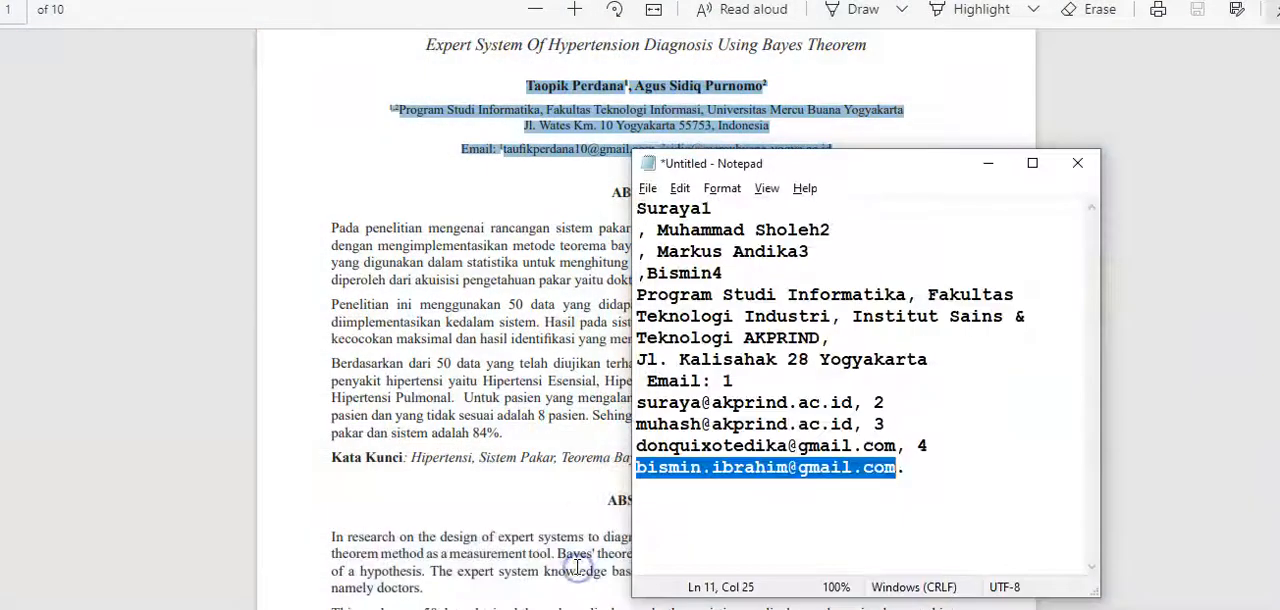
pyautogui.hotkey('ctrl', 'a')
pyautogui.hotkey('ctrl', 'v')
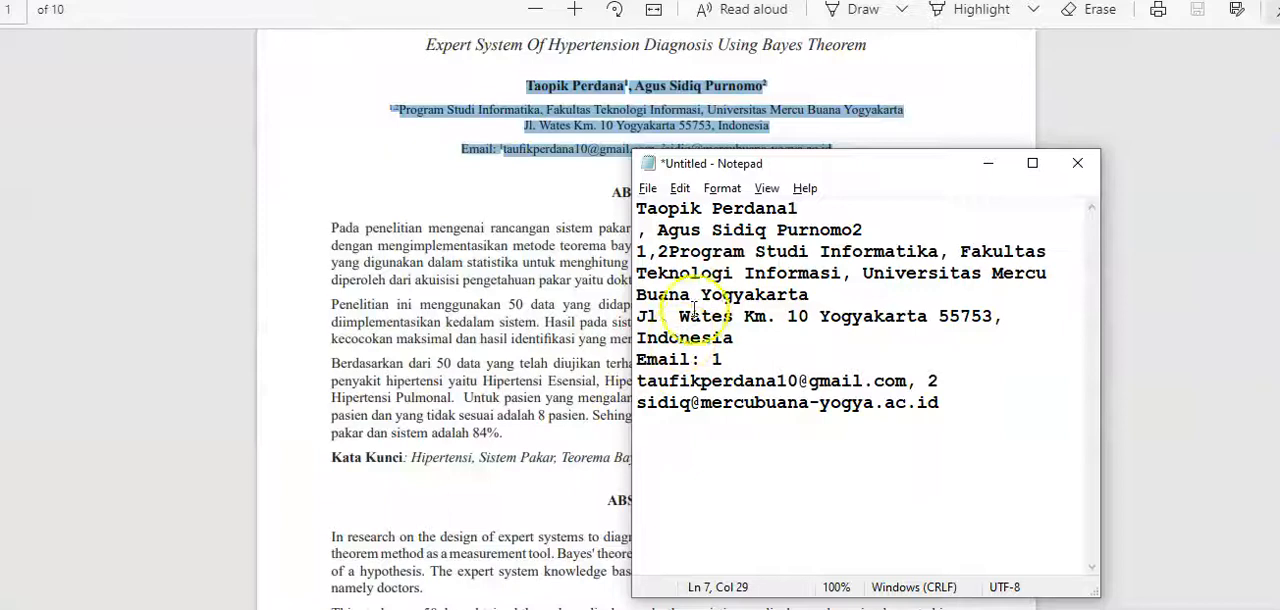
# Step: Copy the first author's name from Notepad and enter it in the contributor form, split into given name and family name
pyautogui.moveTo(638, 208); pyautogui.dragTo(782, 207)
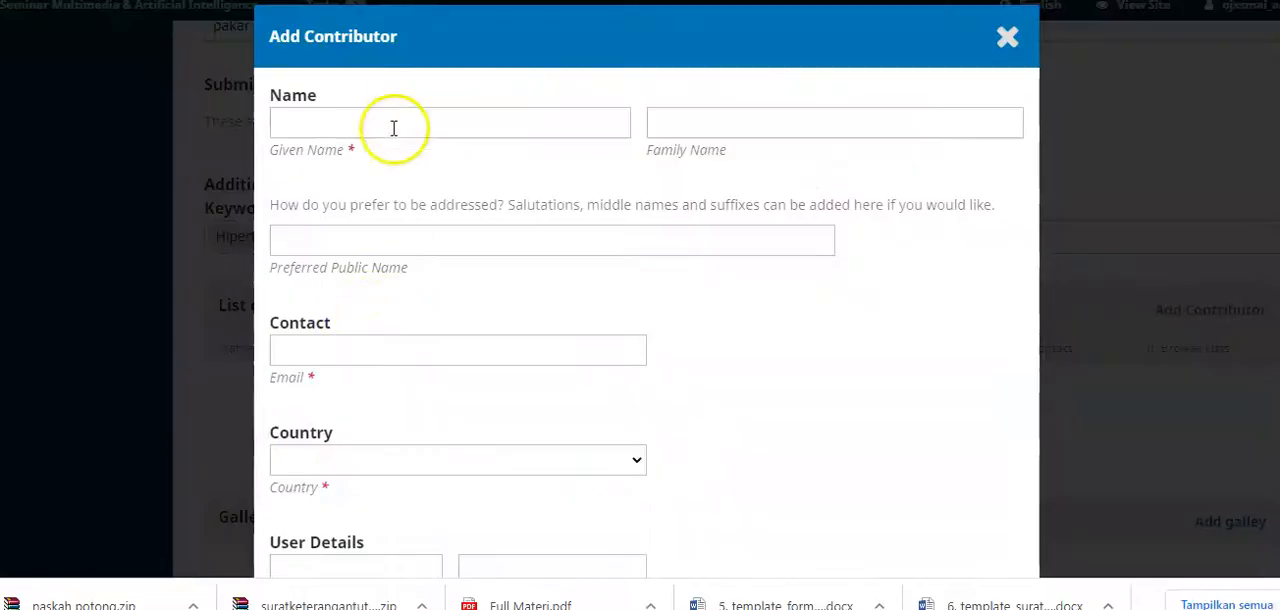
pyautogui.click(394, 124)
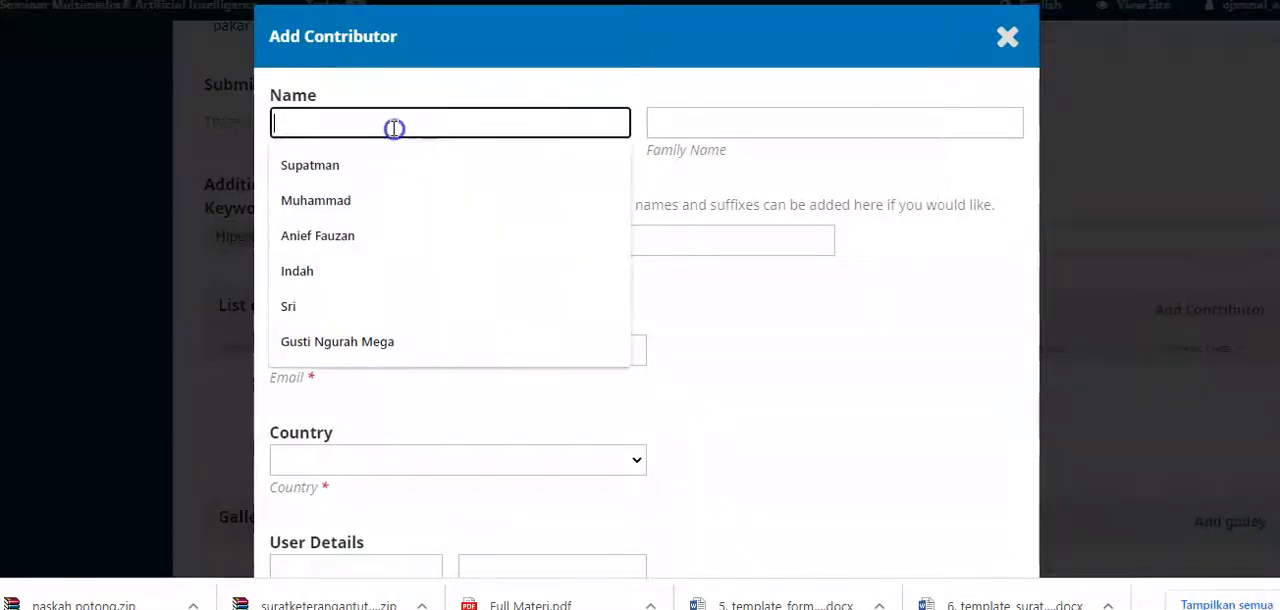
pyautogui.write('Taopik Perdana')
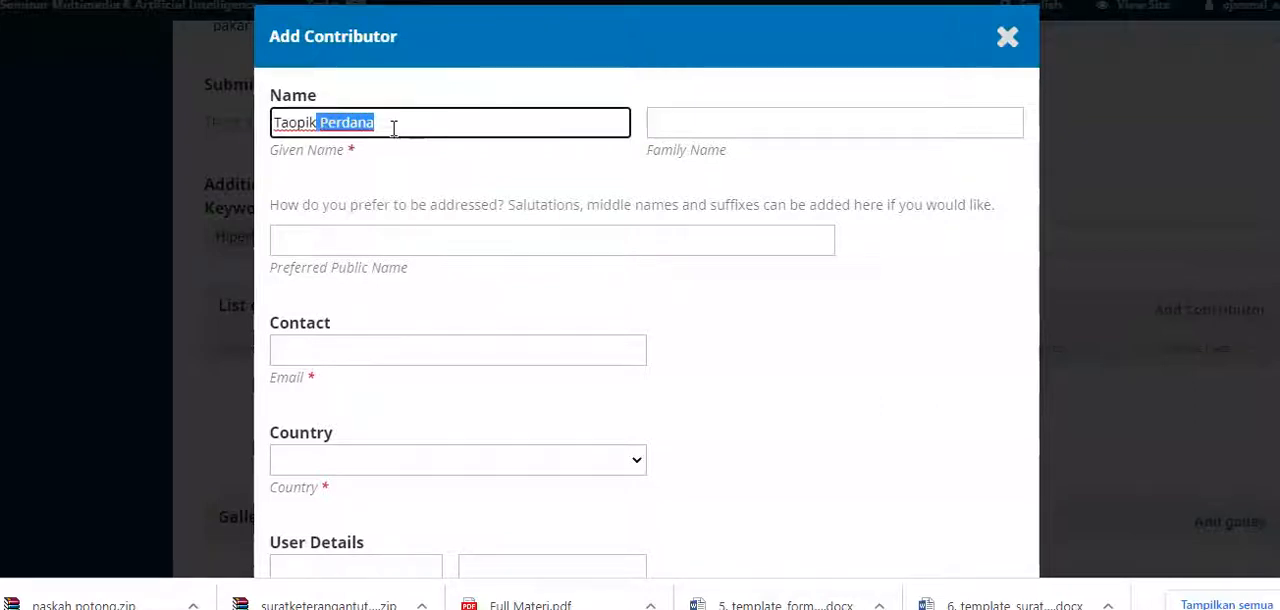
pyautogui.hotkey('ctrl', 'x')
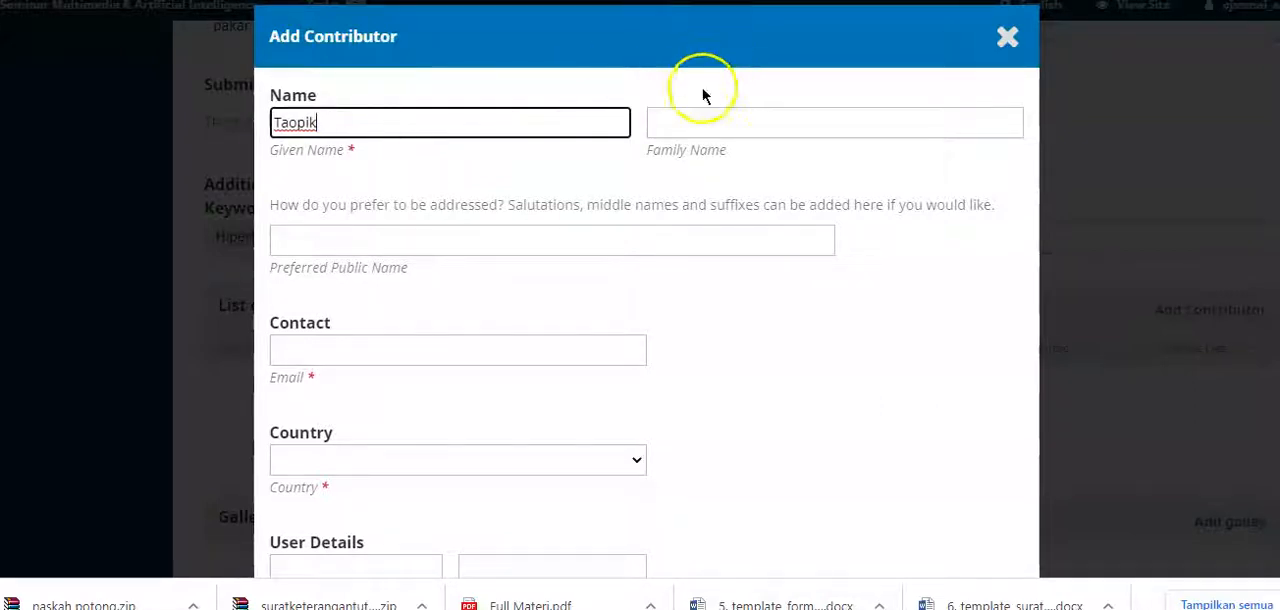
pyautogui.click(679, 120)
pyautogui.hotkey('ctrl', 'v')
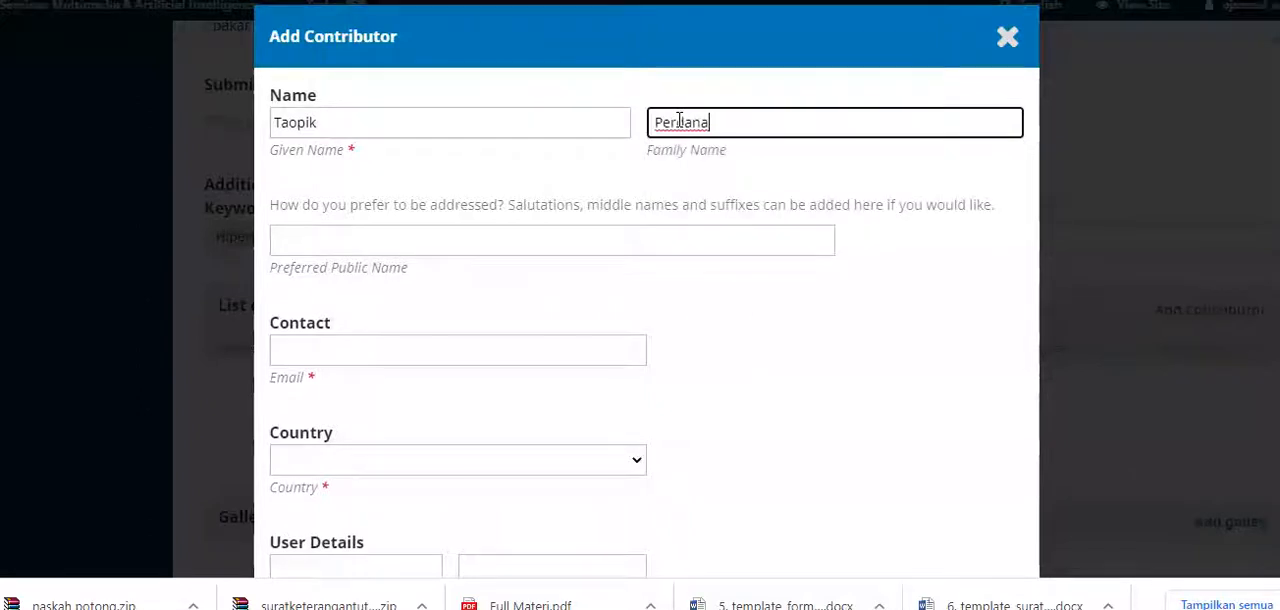
pyautogui.press('Home')
pyautogui.press('Delete')
# Step: Copy the first author's e-mail address from Notepad and paste it as the contributor's contact e-mail
pyautogui.click(509, 590)
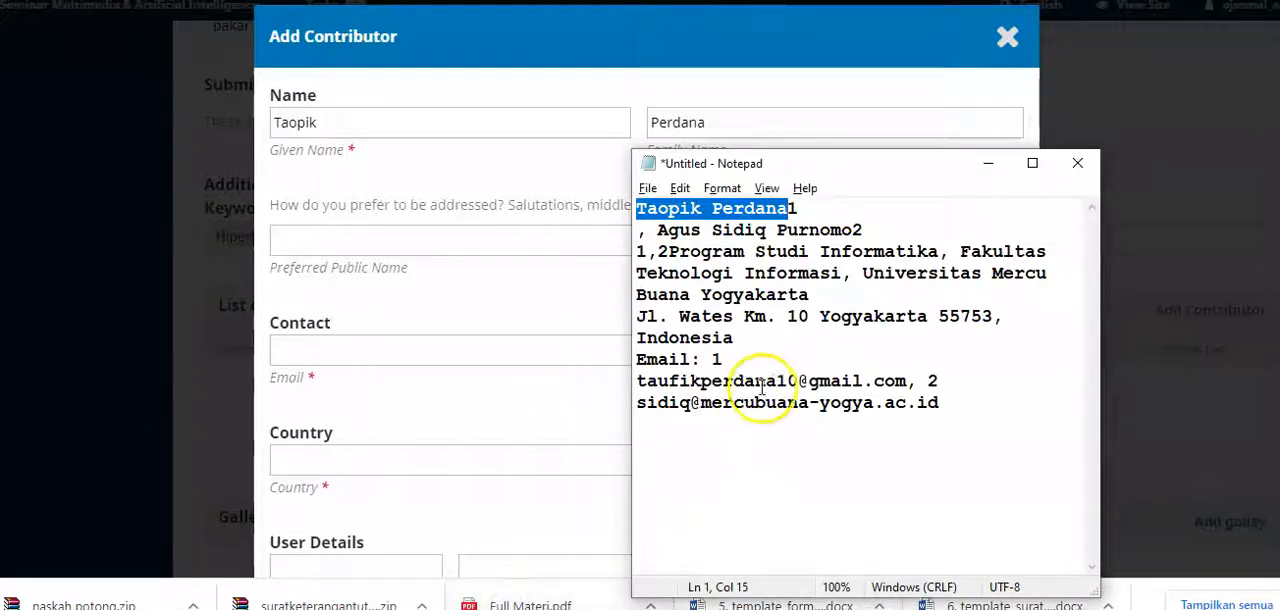
pyautogui.moveTo(906, 380); pyautogui.dragTo(634, 388)
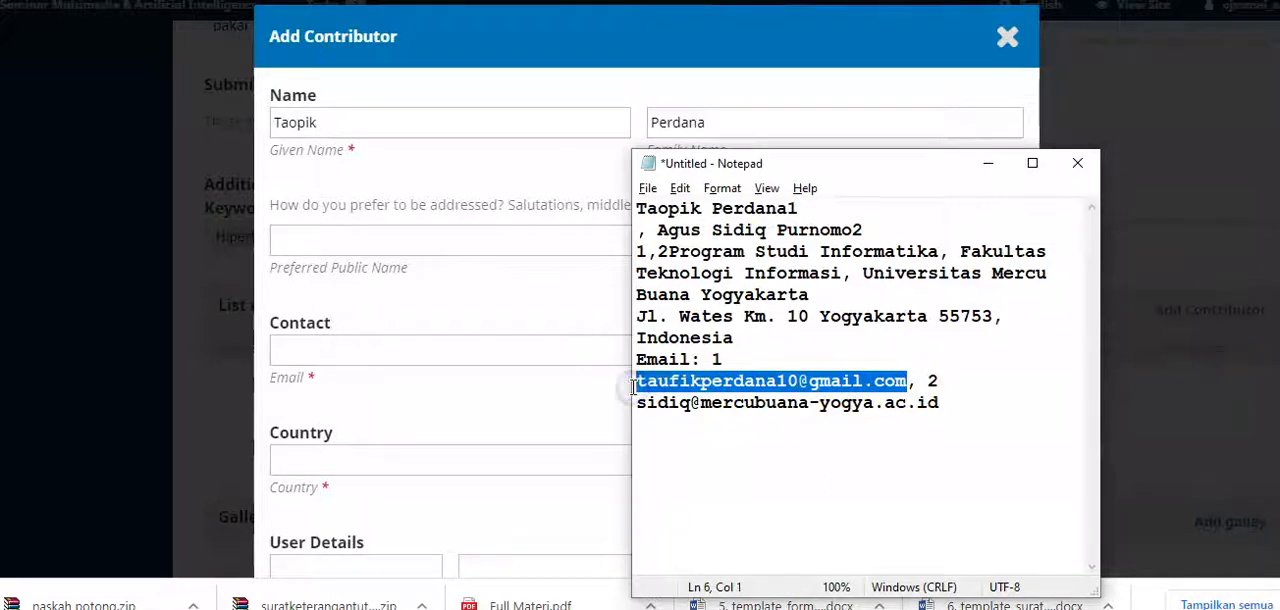
pyautogui.click(364, 237)
pyautogui.click(337, 351)
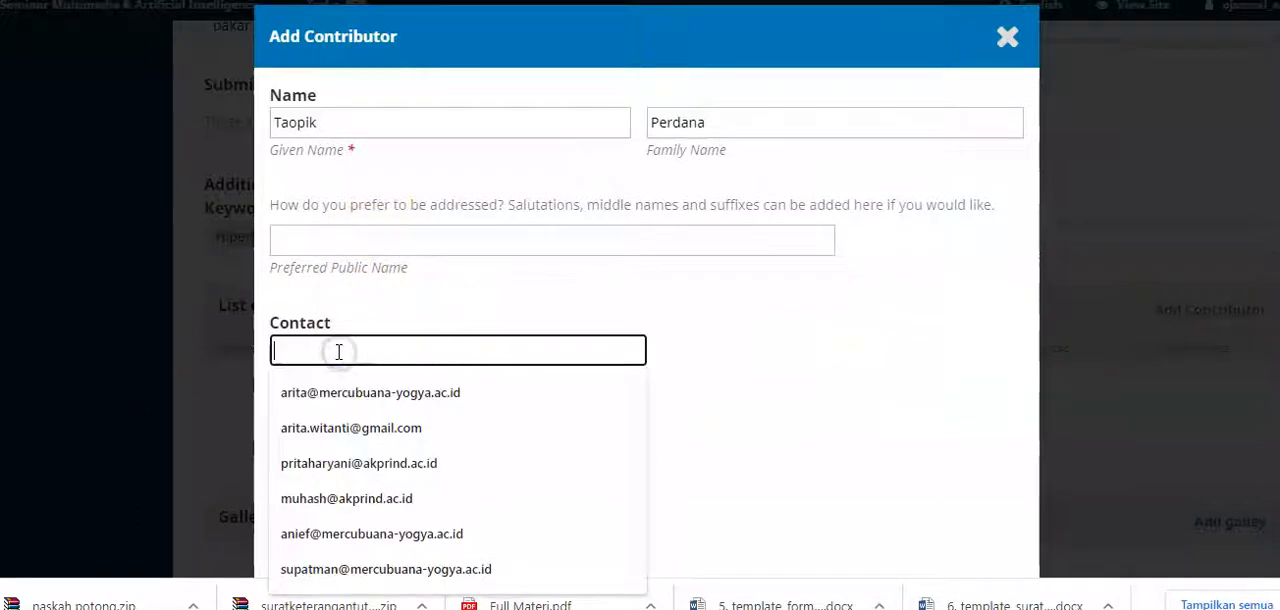
pyautogui.hotkey('ctrl', 'v')
# Step: Set the contributor's country to Indonesia
pyautogui.click(403, 467)
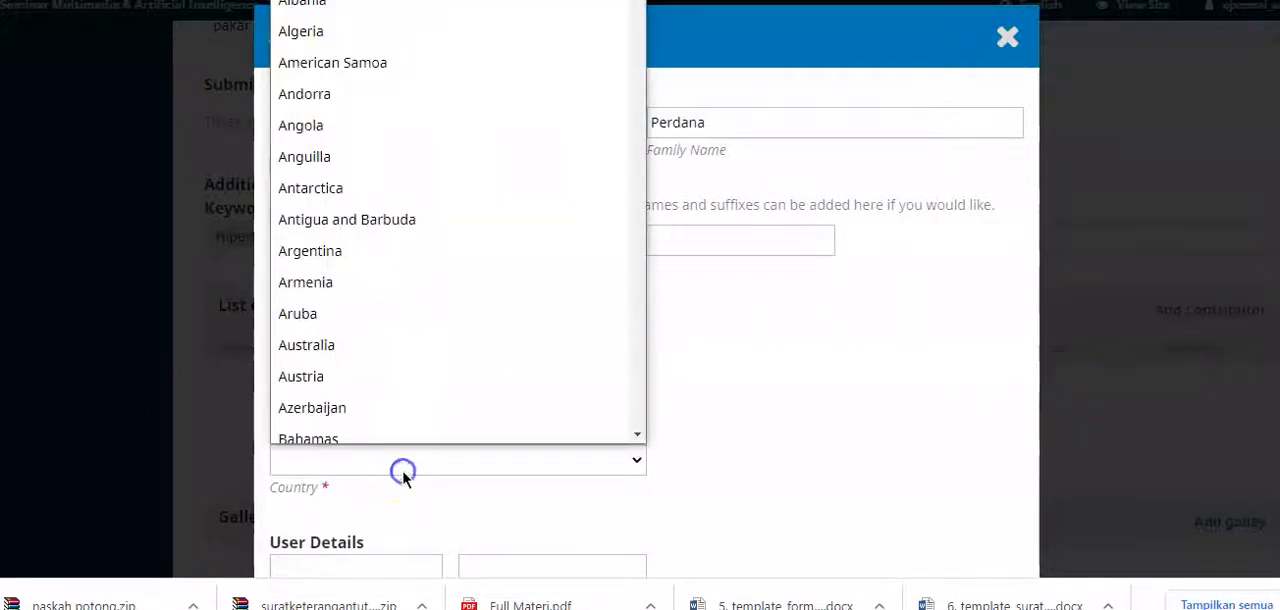
pyautogui.write('in')
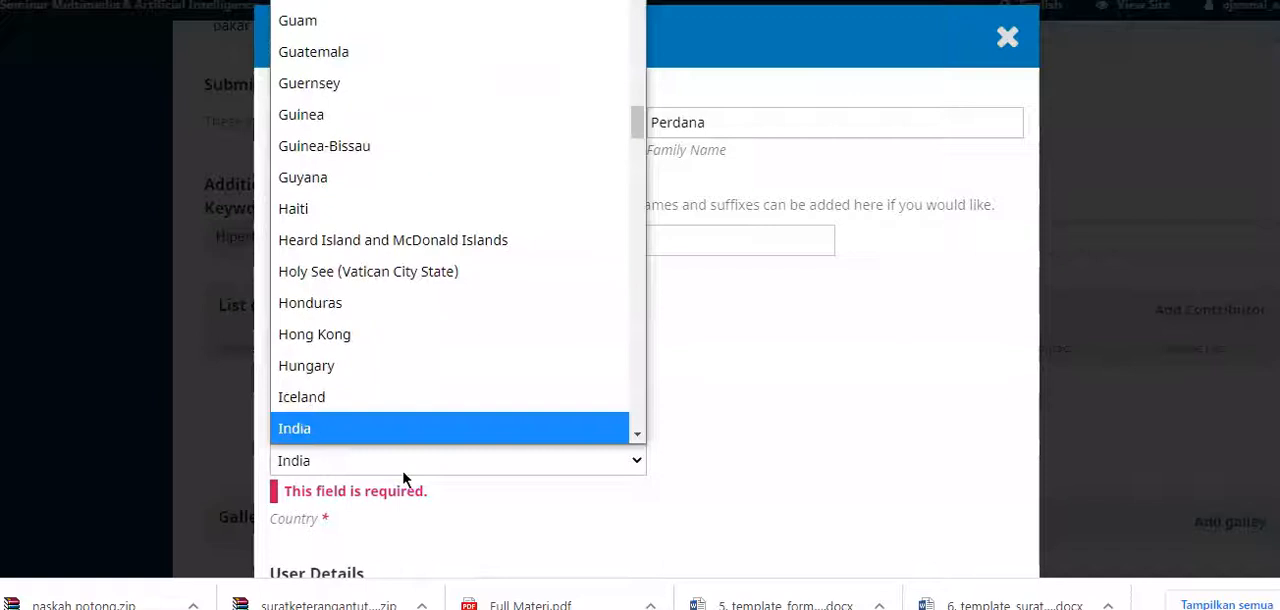
pyautogui.press('Down')
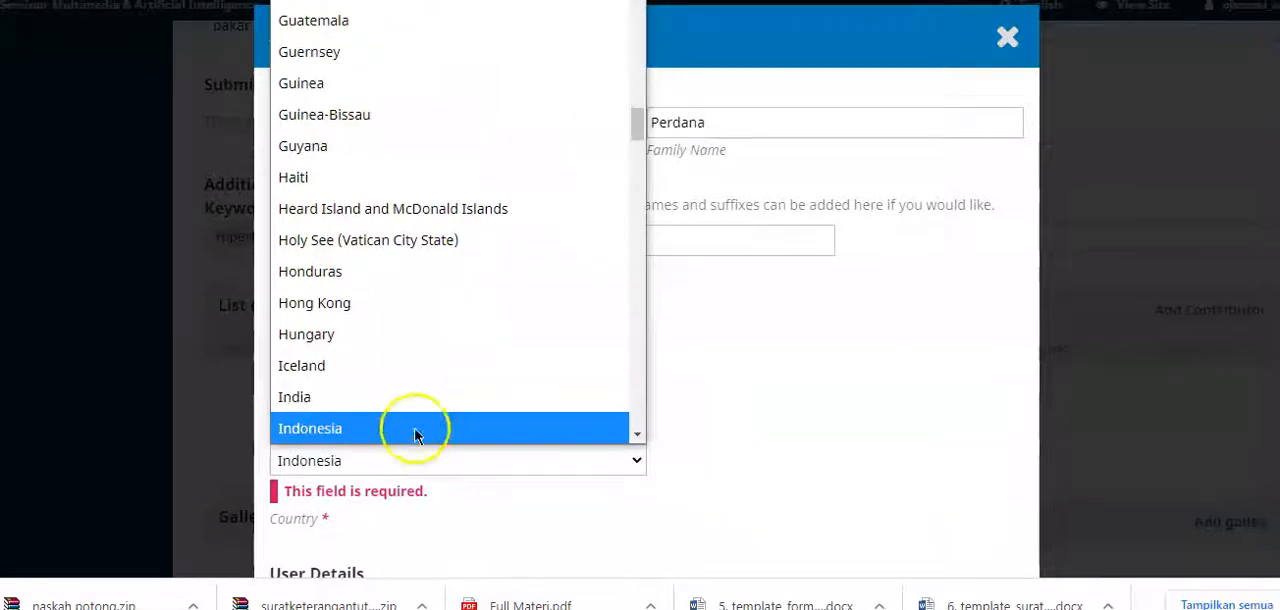
pyautogui.click(417, 428)
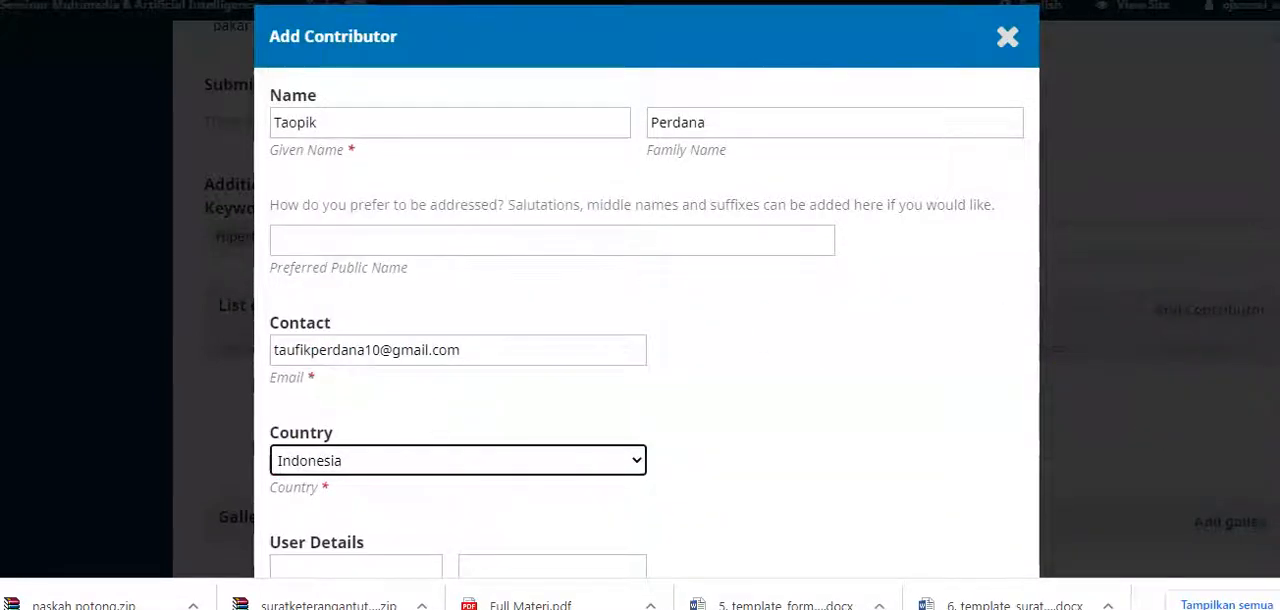
pyautogui.scroll(-3, 646, 300)
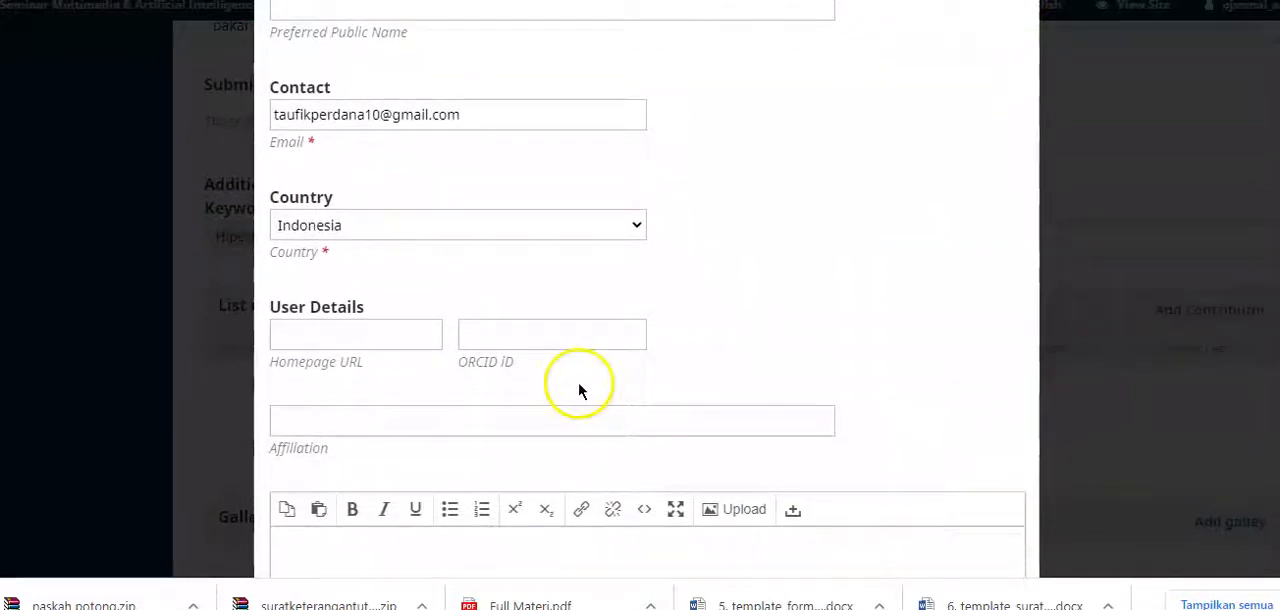
# Step: Set the affiliation to Universitas Mercu Buana Yogyakarta and save the contributor as Author and principal contact for editorial correspondence
pyautogui.click(471, 419)
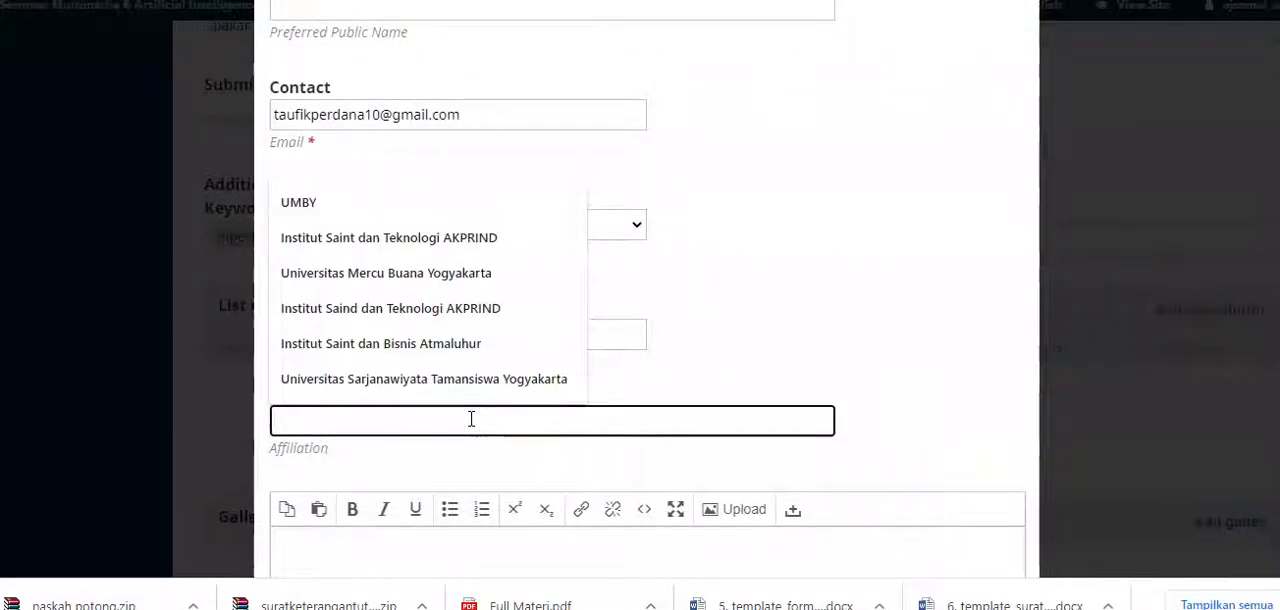
pyautogui.click(480, 276)
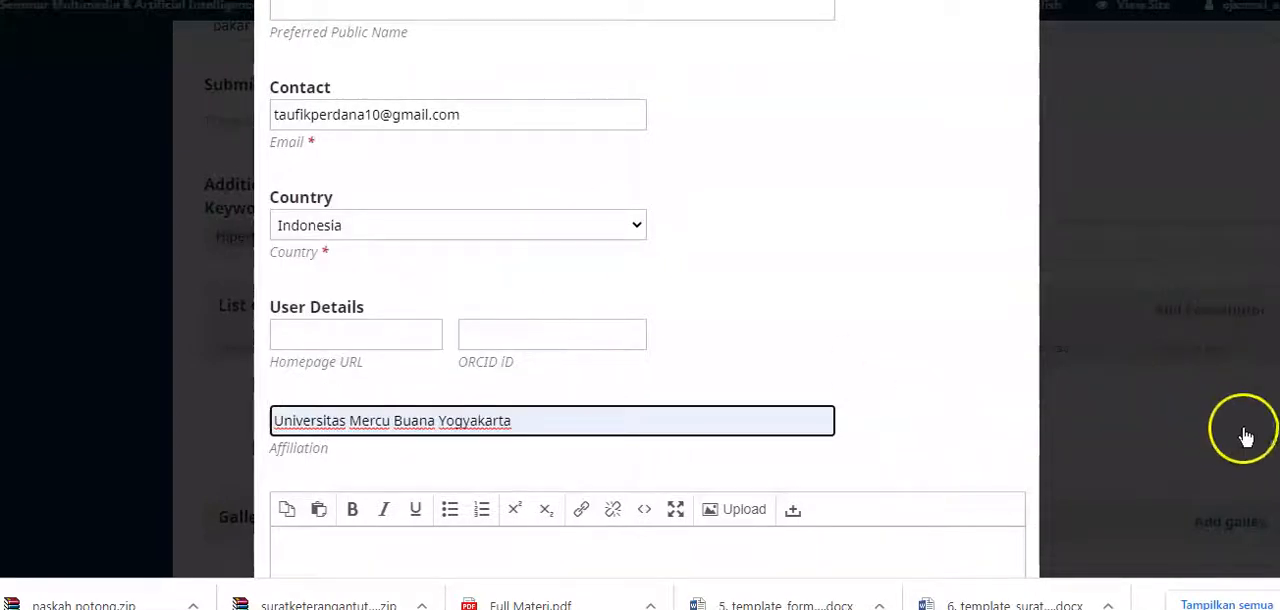
pyautogui.scroll(-5, 858, 424)
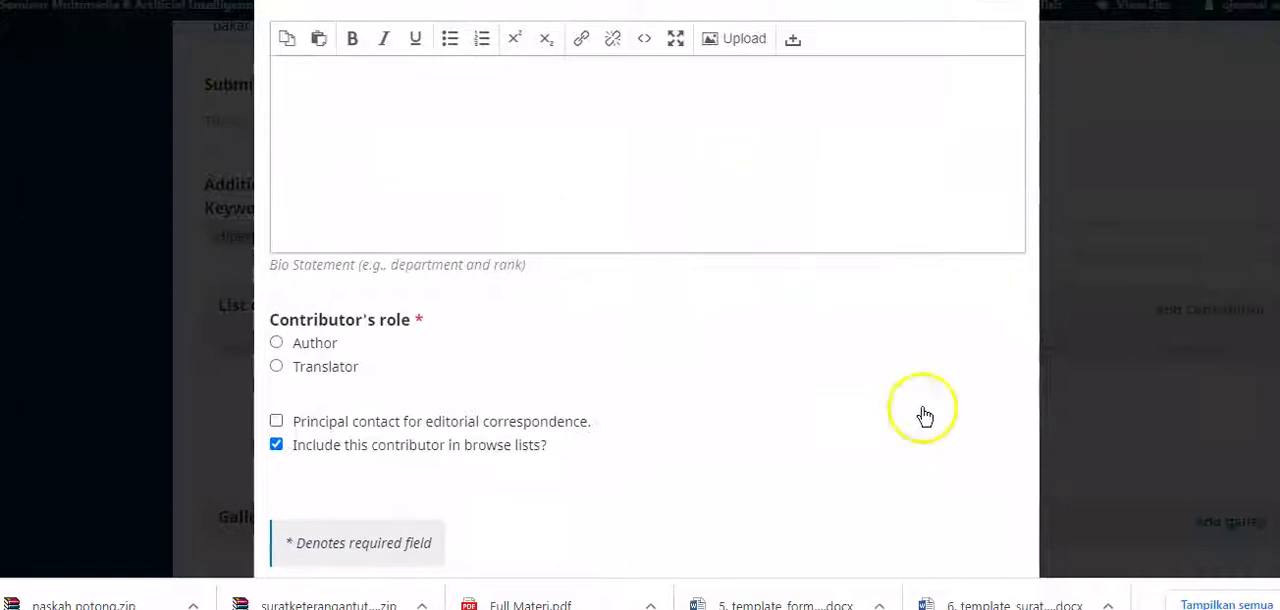
pyautogui.scroll(-1, 1260, 537)
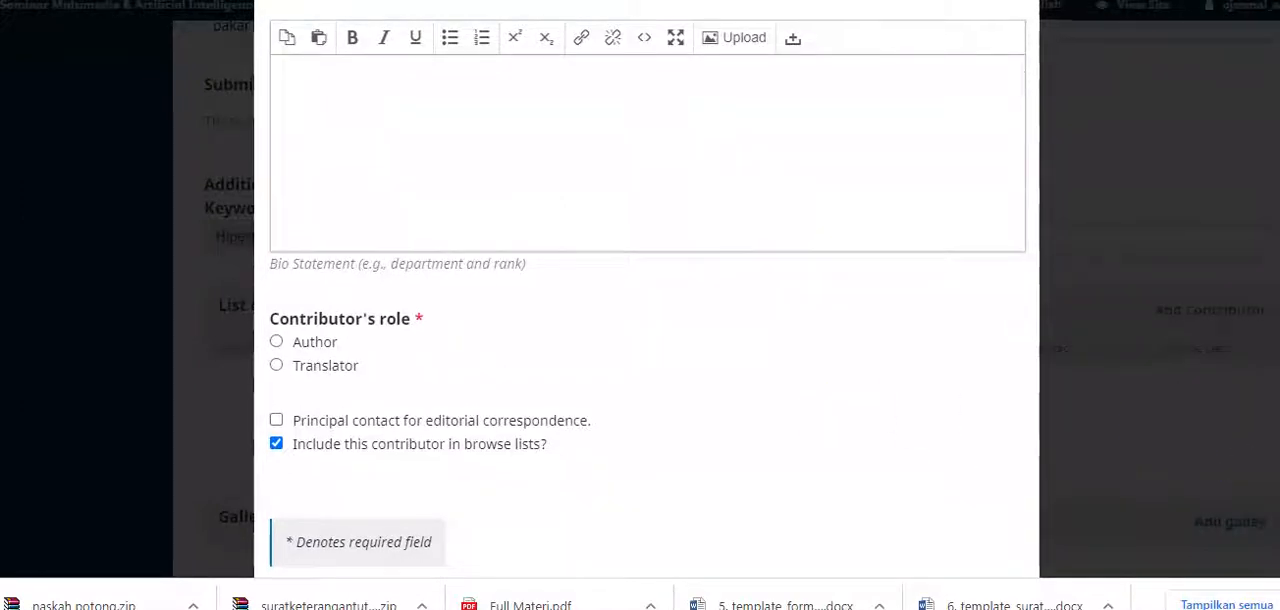
pyautogui.click(276, 264)
pyautogui.click(276, 345)
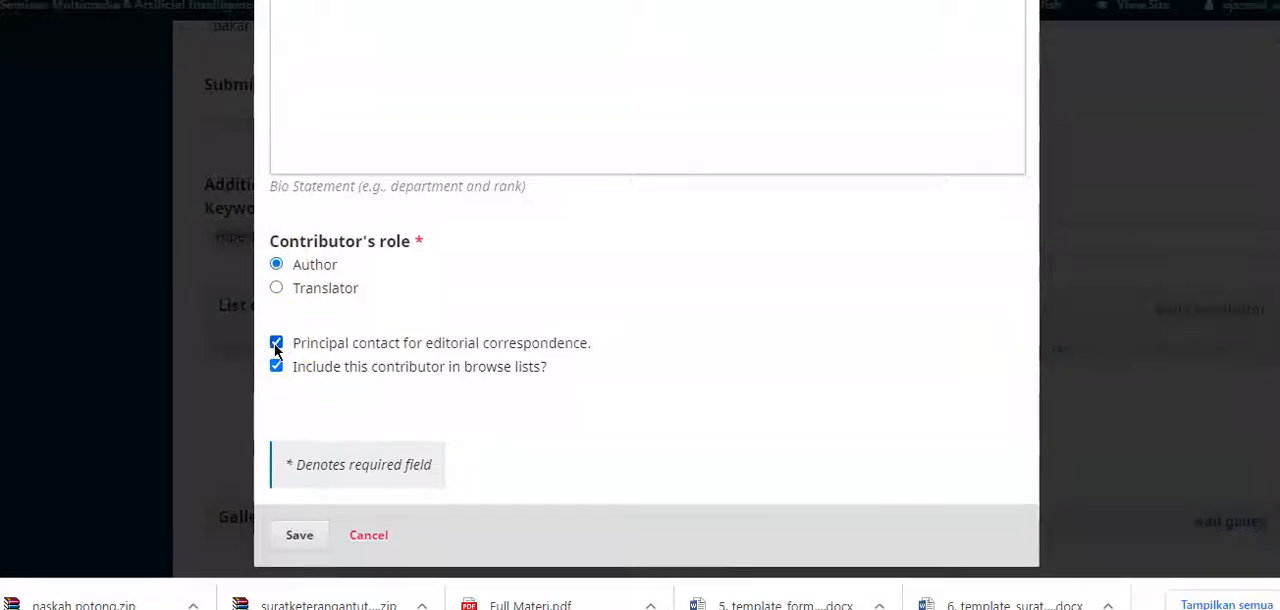
pyautogui.click(310, 535)
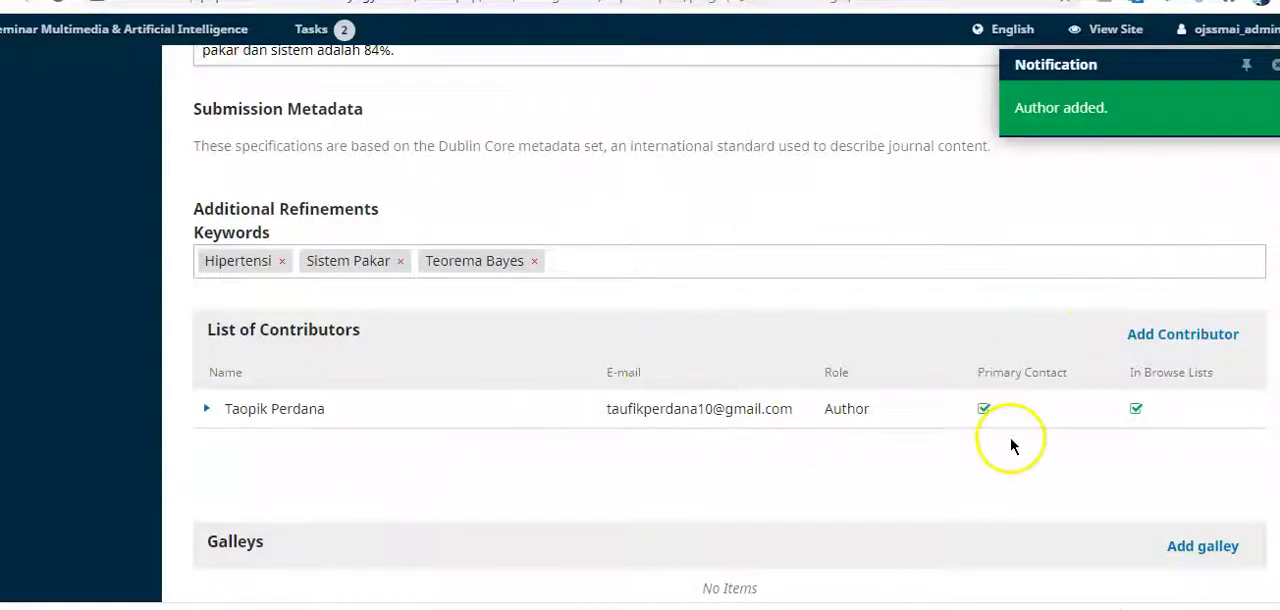
# Step: Open a new contributor form and enter the second author's name copied from Notepad, split into given name and family name
pyautogui.click(1207, 338)
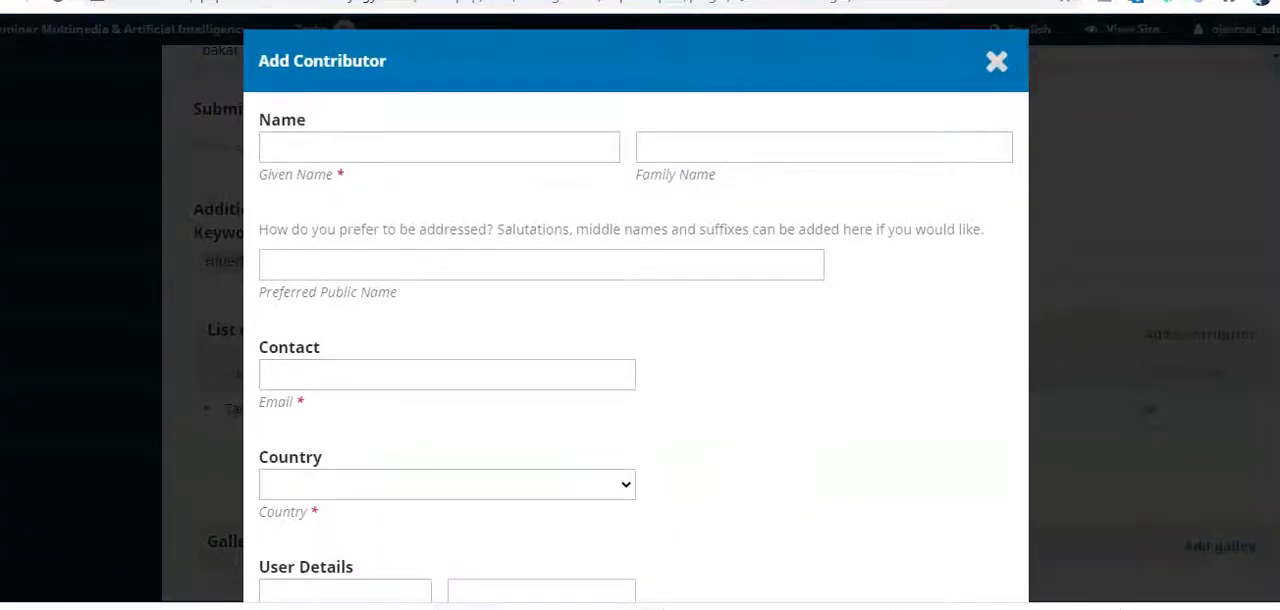
pyautogui.click(543, 571)
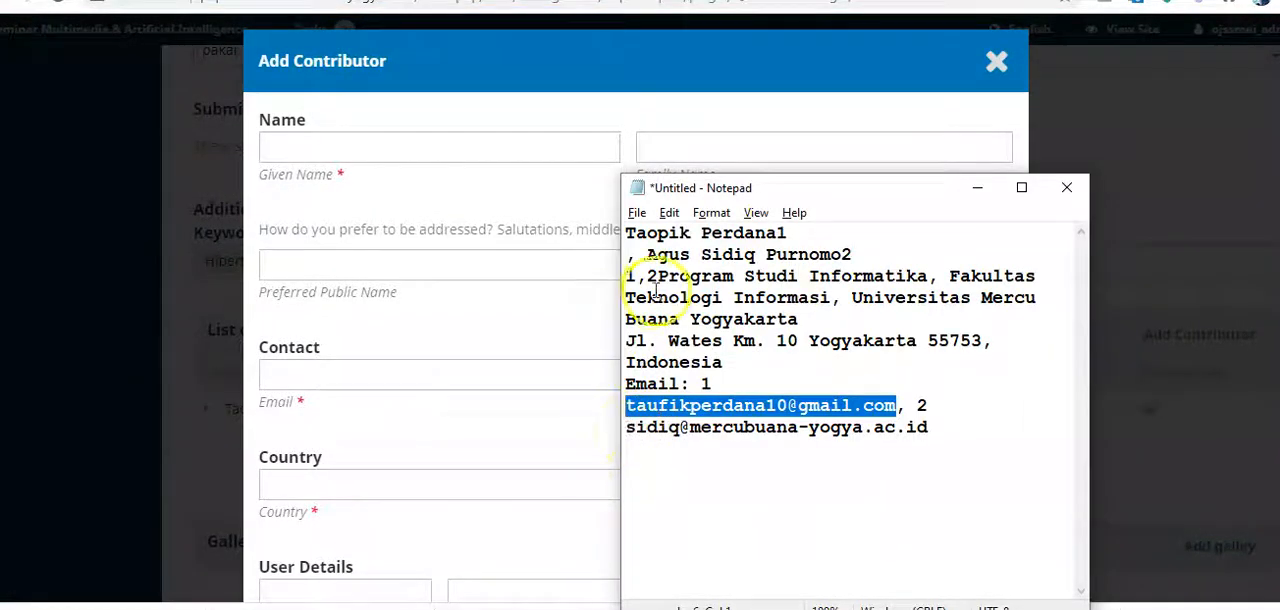
pyautogui.moveTo(648, 255); pyautogui.dragTo(836, 256)
pyautogui.hotkey('ctrl', 'c')
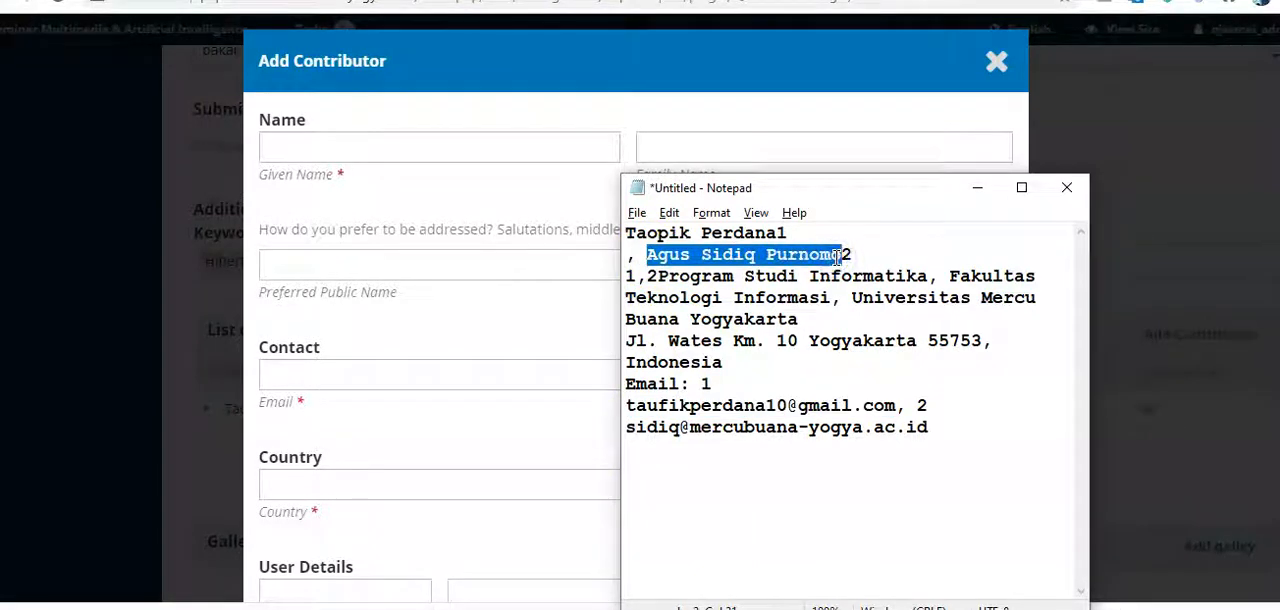
pyautogui.click(494, 149)
pyautogui.hotkey('ctrl', 'v')
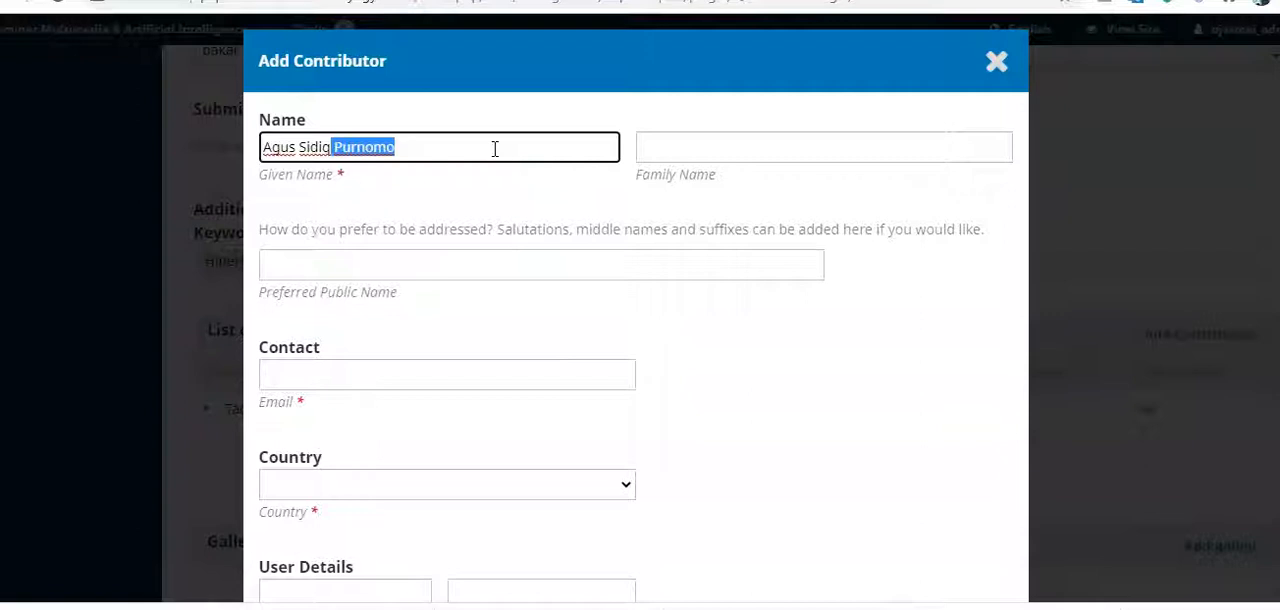
pyautogui.hotkey('ctrl', 'x')
pyautogui.click(680, 144)
pyautogui.hotkey('ctrl', 'v')
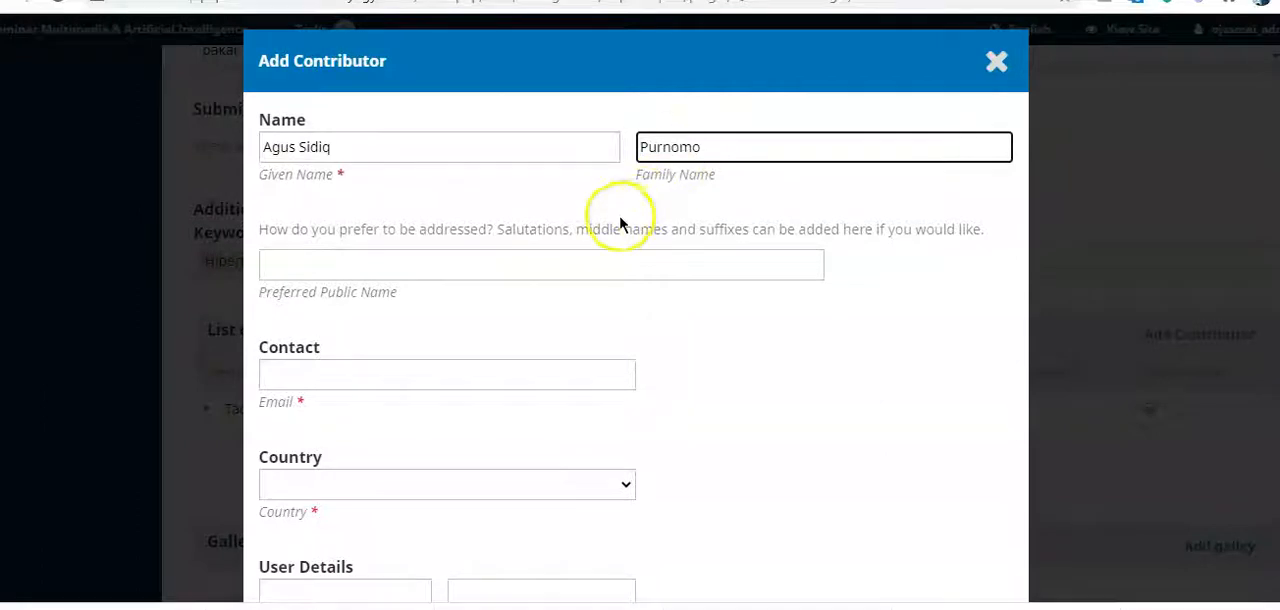
pyautogui.click(586, 268)
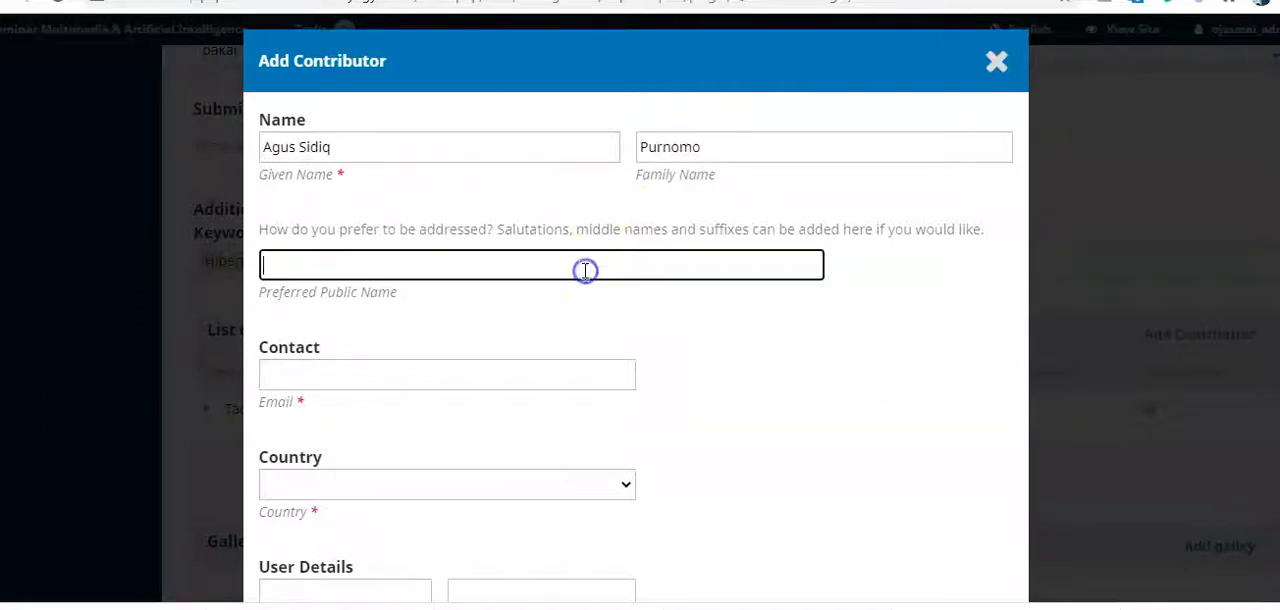
# Step: Copy the second author's e-mail address from Notepad and paste it as the contributor's contact e-mail
pyautogui.click(497, 373)
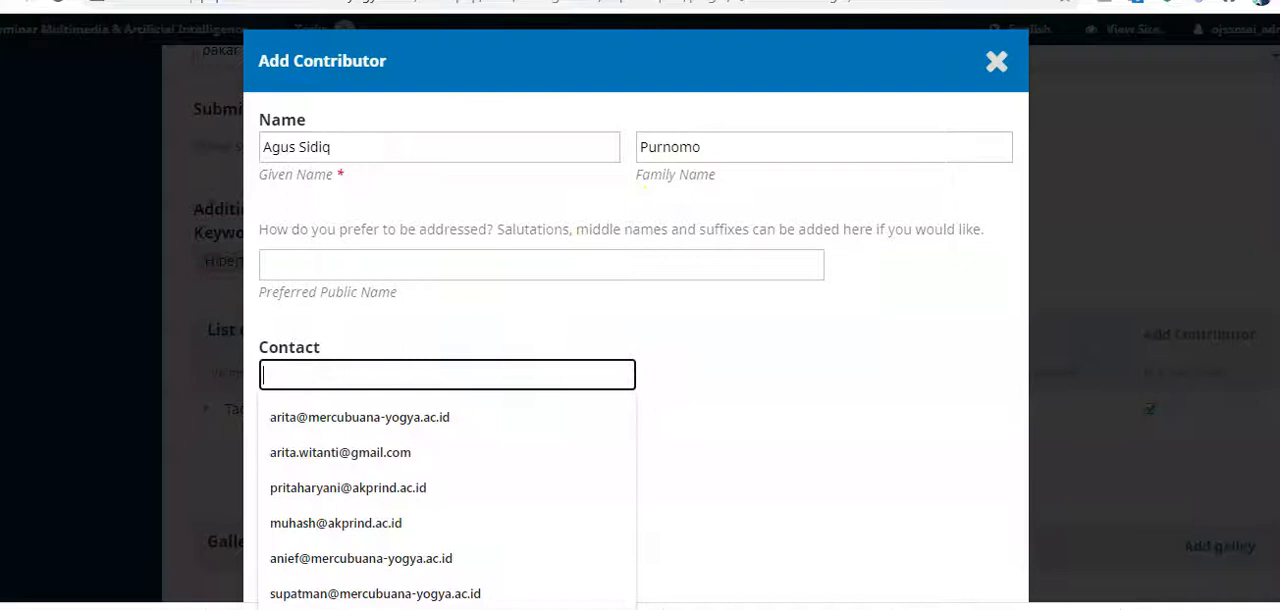
pyautogui.click(537, 571)
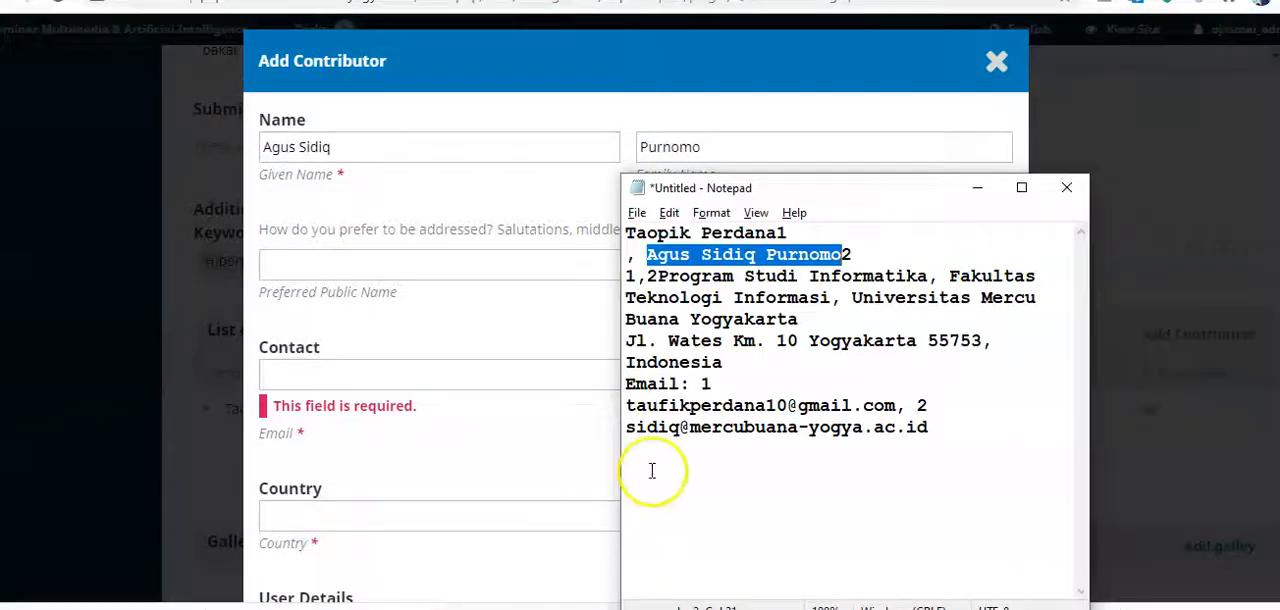
pyautogui.moveTo(960, 430); pyautogui.dragTo(624, 432)
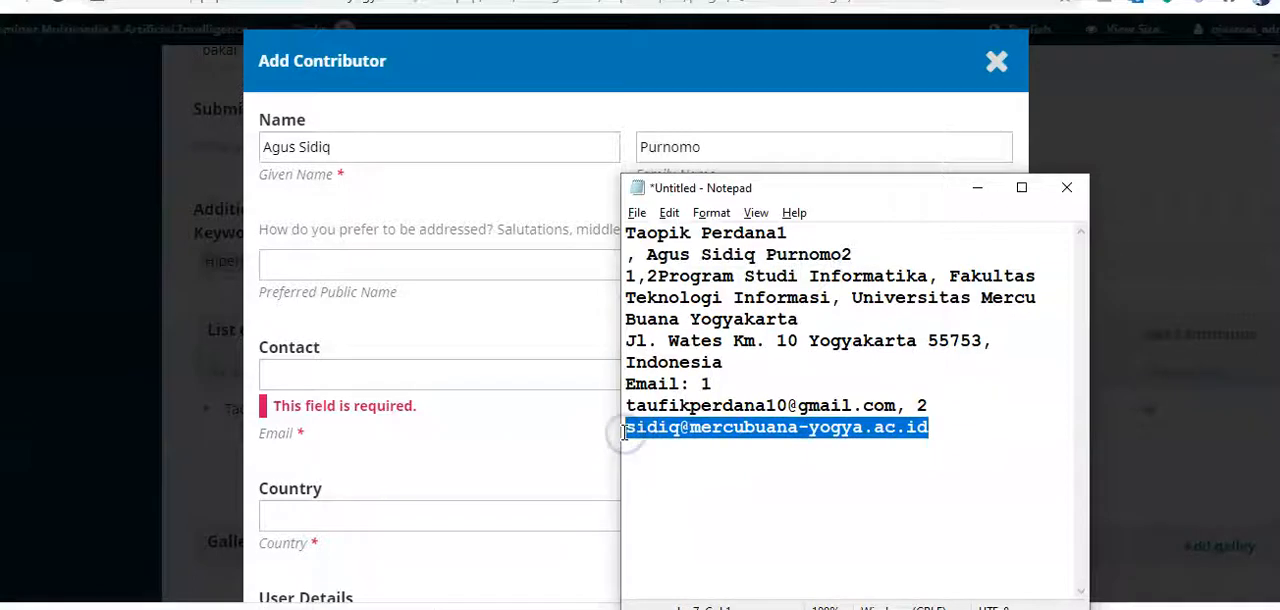
pyautogui.click(446, 374)
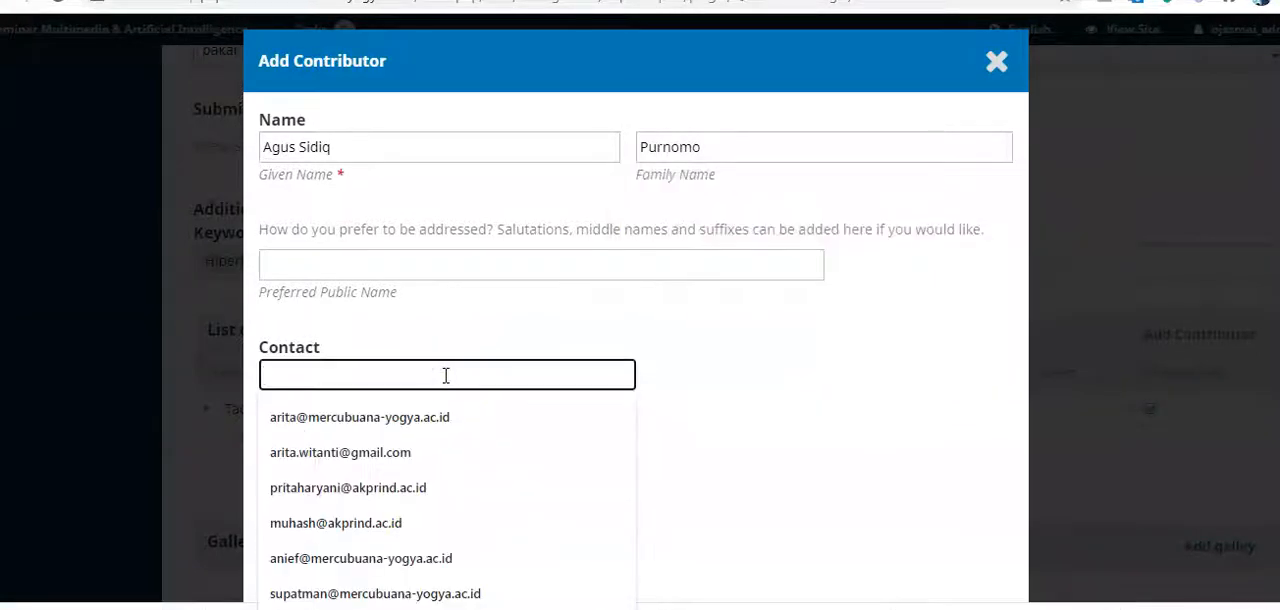
pyautogui.hotkey('ctrl', 'v')
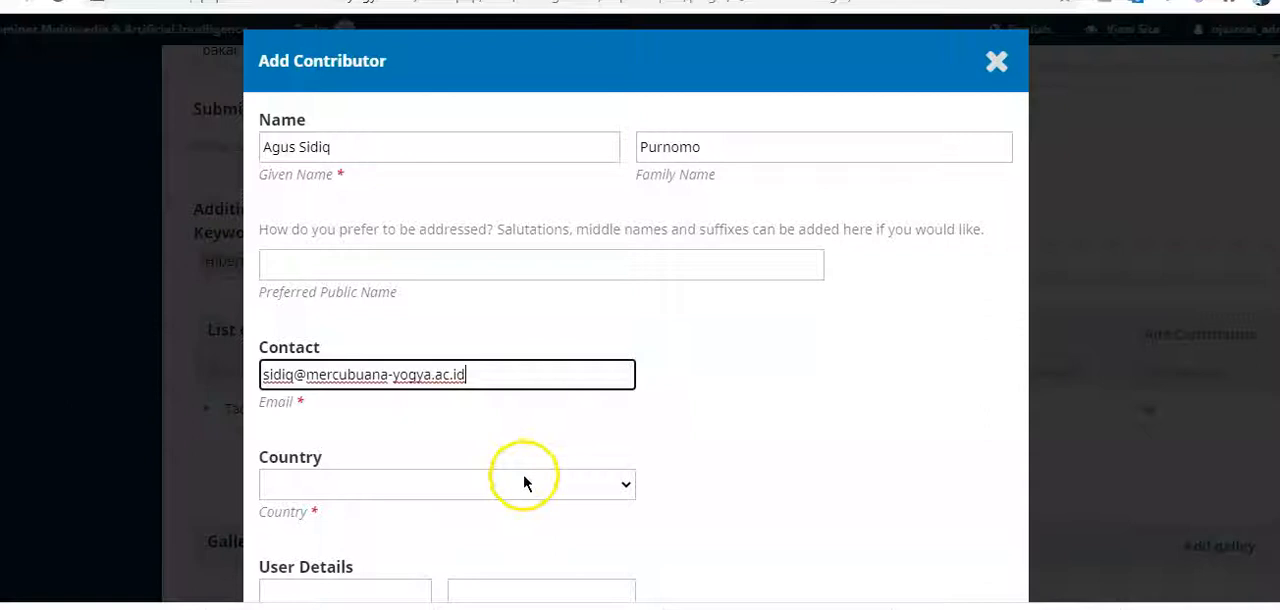
# Step: Set the second contributor's country to Indonesia
pyautogui.click(523, 475)
pyautogui.press('i')
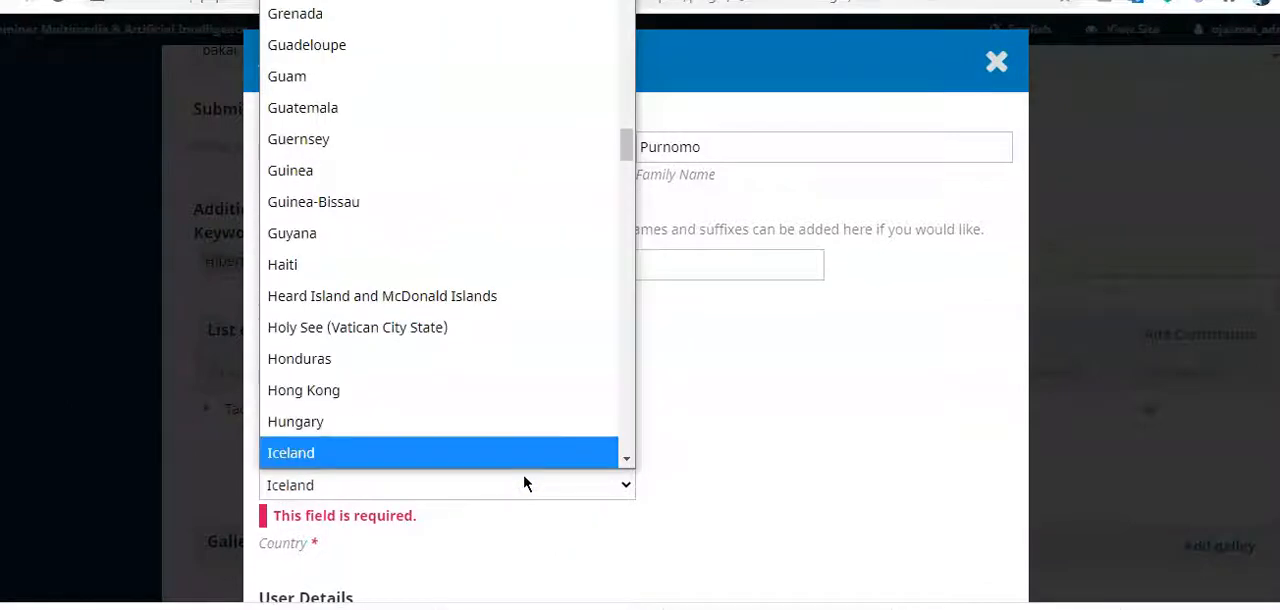
pyautogui.press('Down')
pyautogui.press('Down')
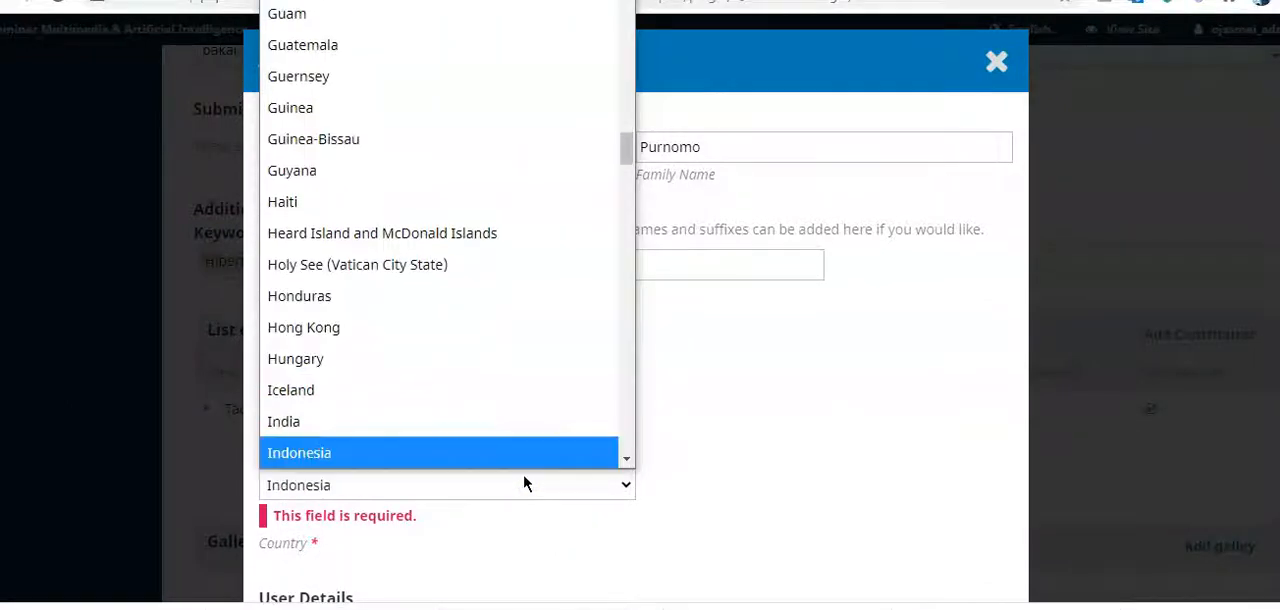
pyautogui.press('Return')
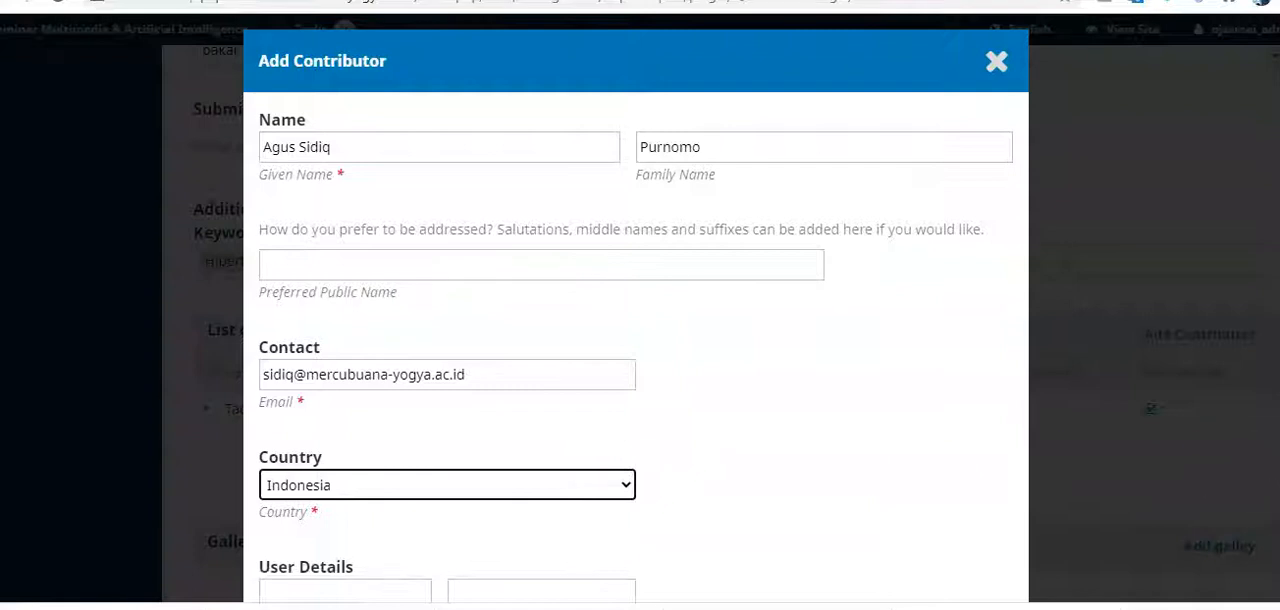
# Step: Set the second contributor's affiliation to Universitas Mercu Buana Yogyakarta and save the contributor with the Author role
pyautogui.scroll(-5, 800, 291)
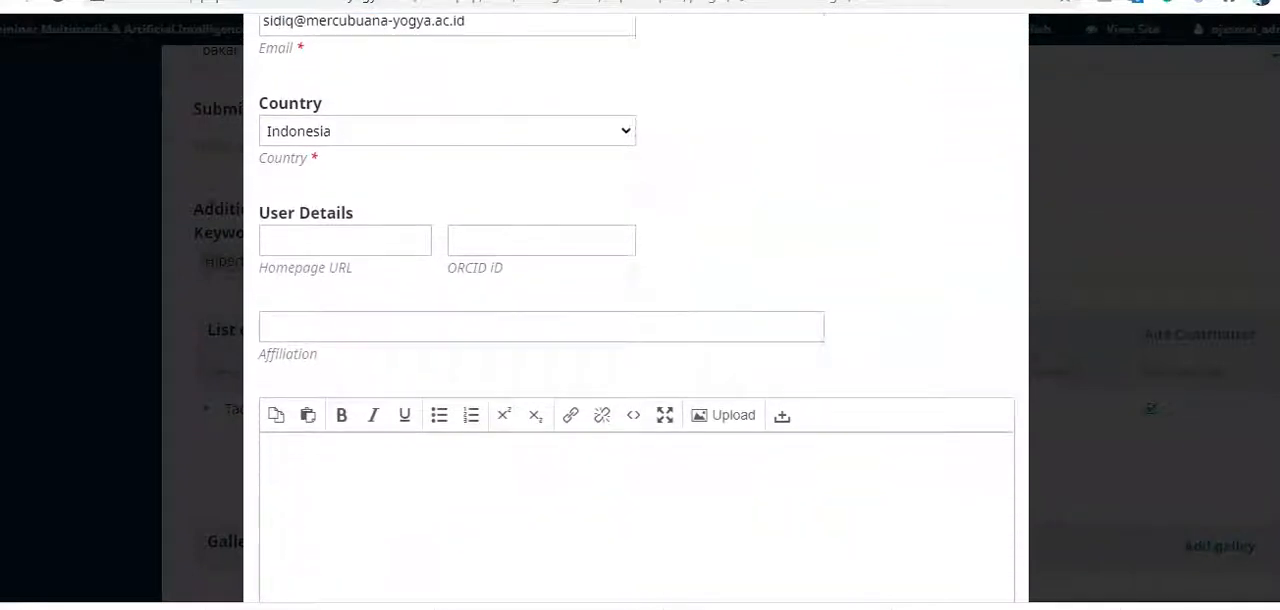
pyautogui.click(754, 288)
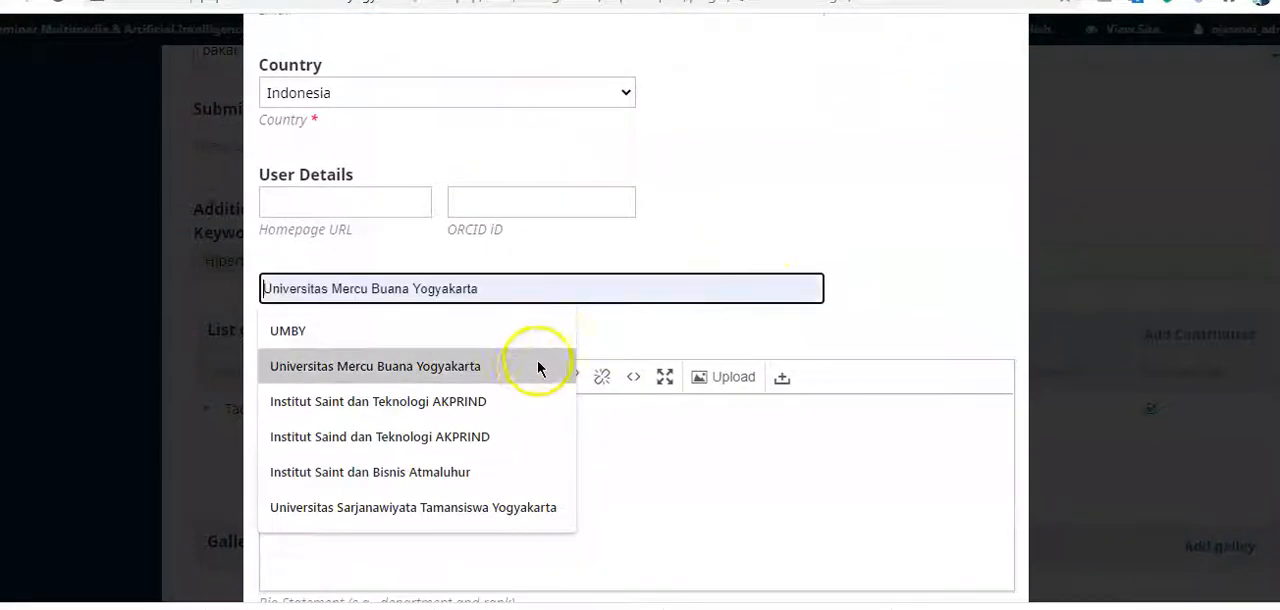
pyautogui.click(531, 367)
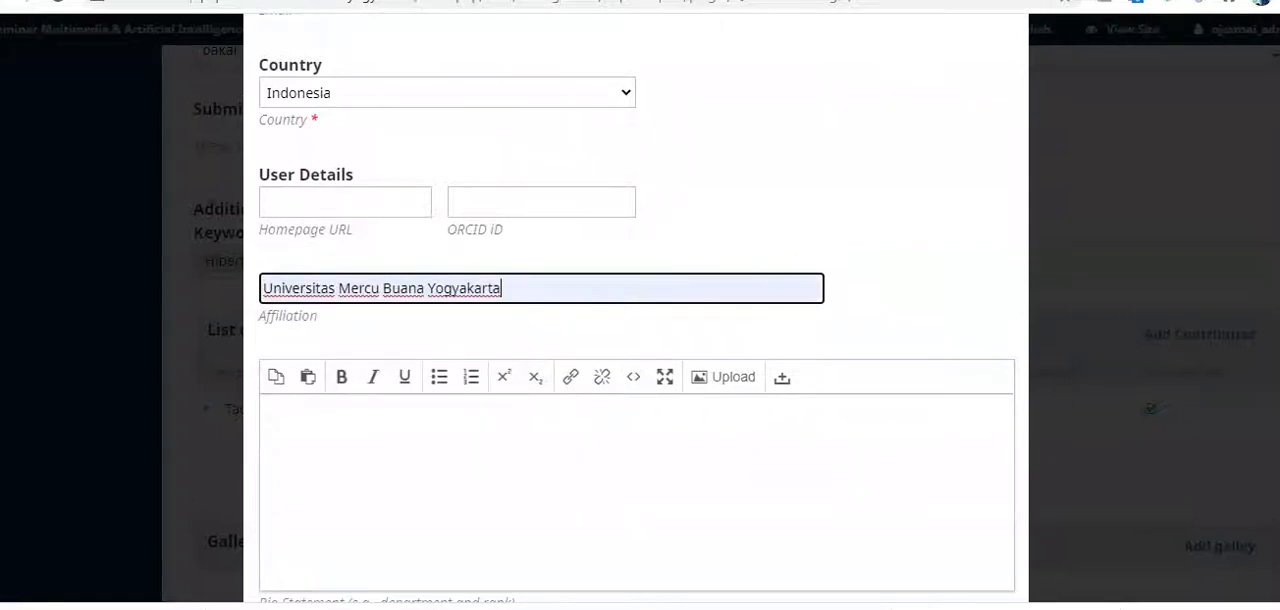
pyautogui.scroll(-4, 489, 371)
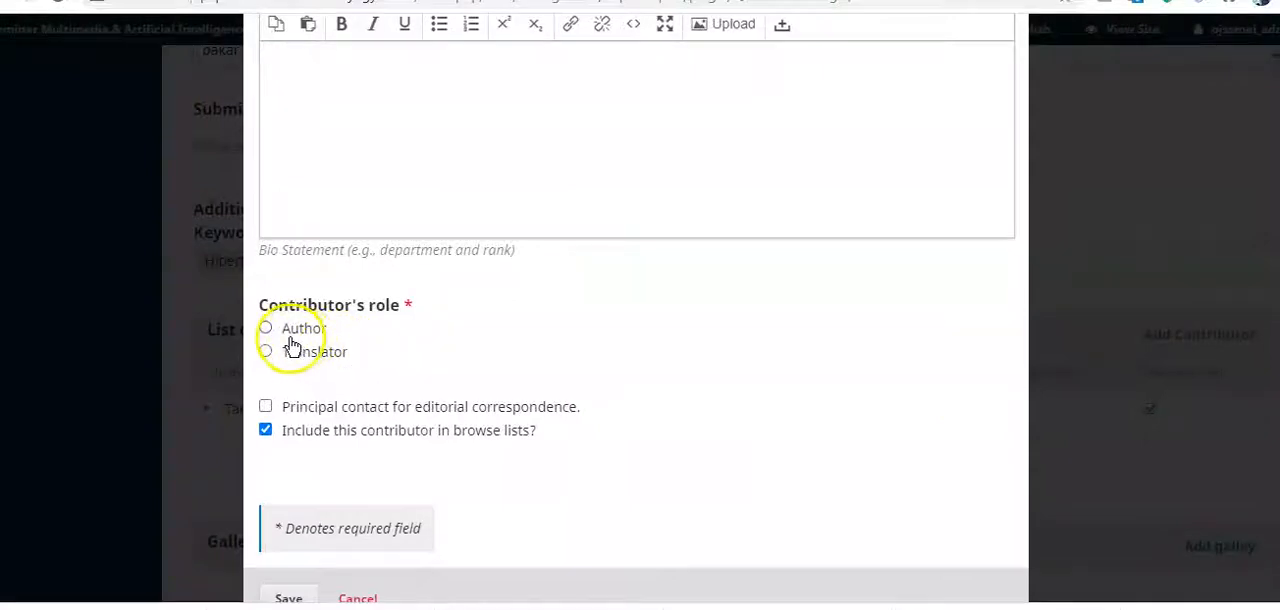
pyautogui.click(267, 332)
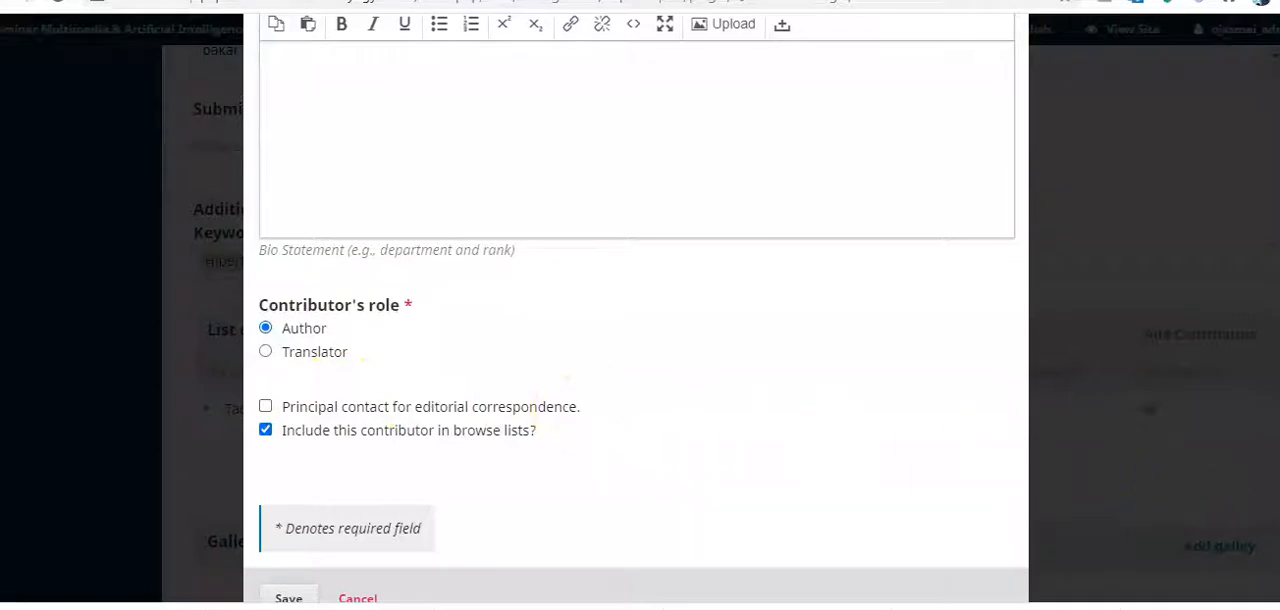
pyautogui.scroll(-1, 751, 517)
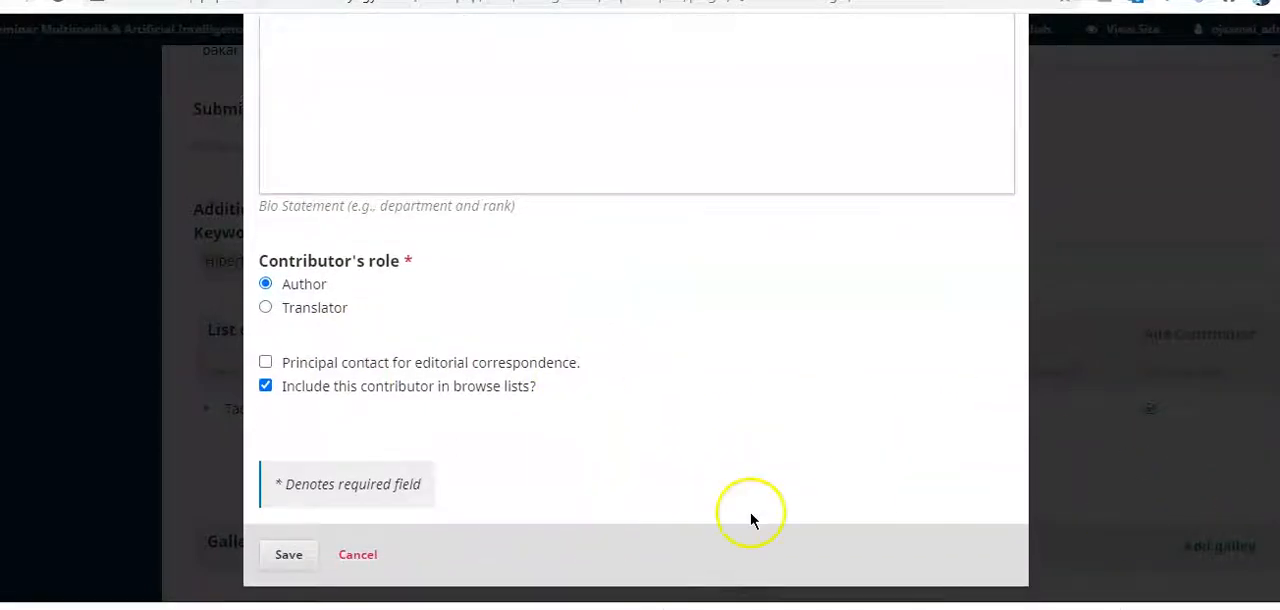
pyautogui.click(290, 556)
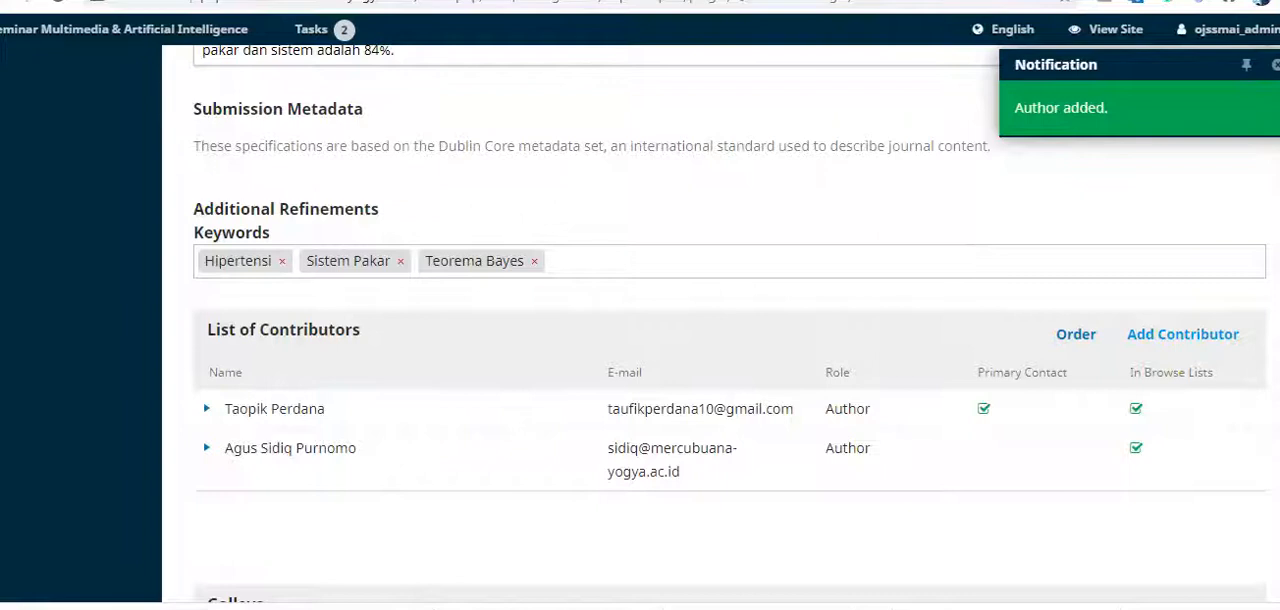
# Step: Create a new galley labelled "PDF full text" with English as its language and save it
pyautogui.scroll(-4, 922, 388)
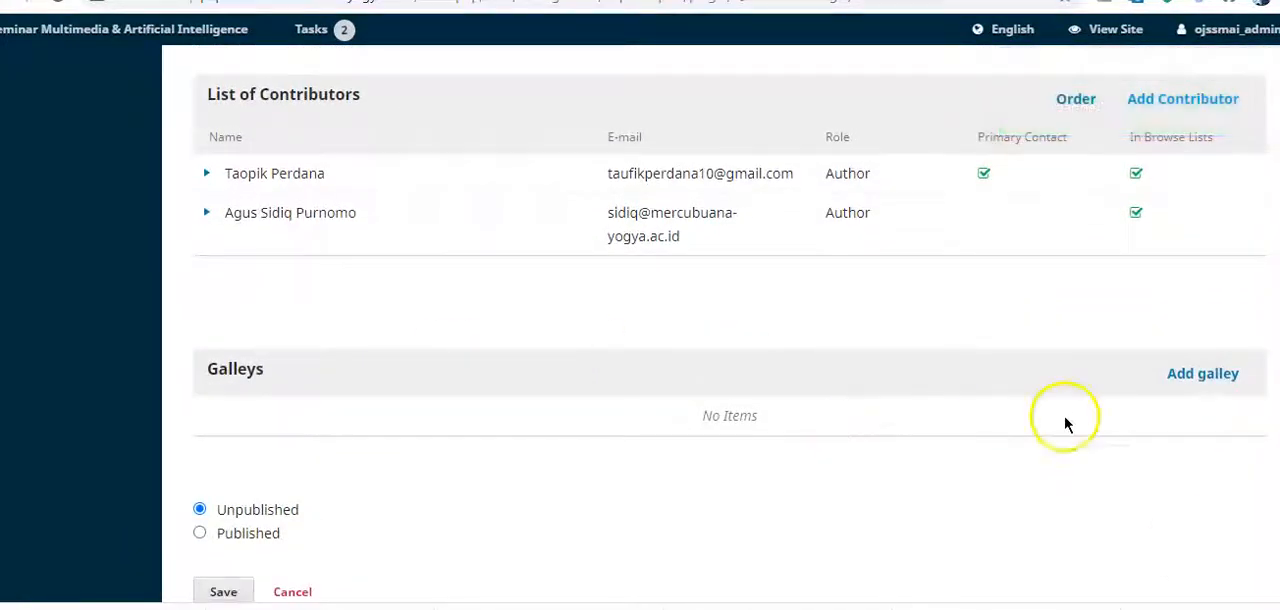
pyautogui.click(1205, 386)
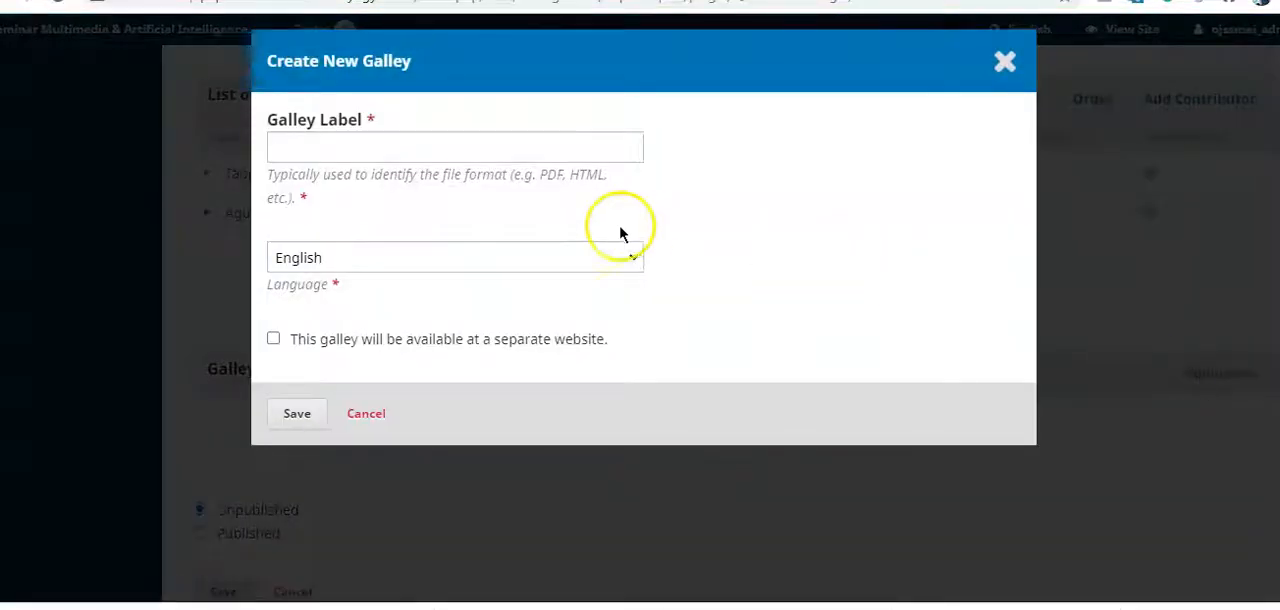
pyautogui.click(540, 148)
pyautogui.click(482, 187)
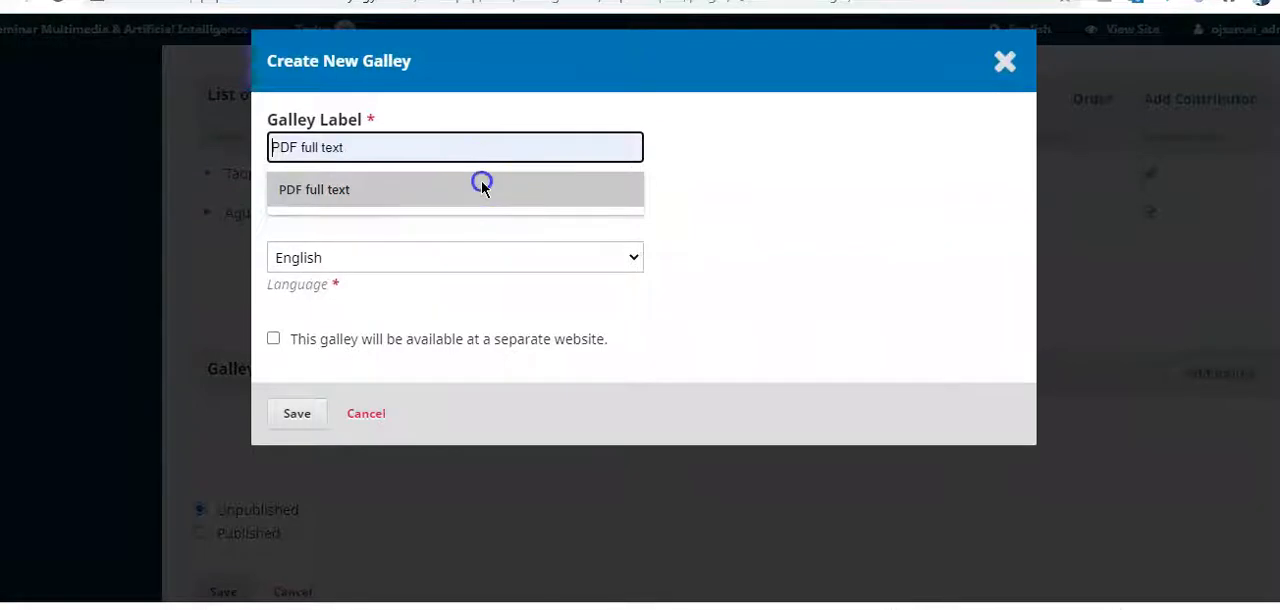
pyautogui.click(431, 257)
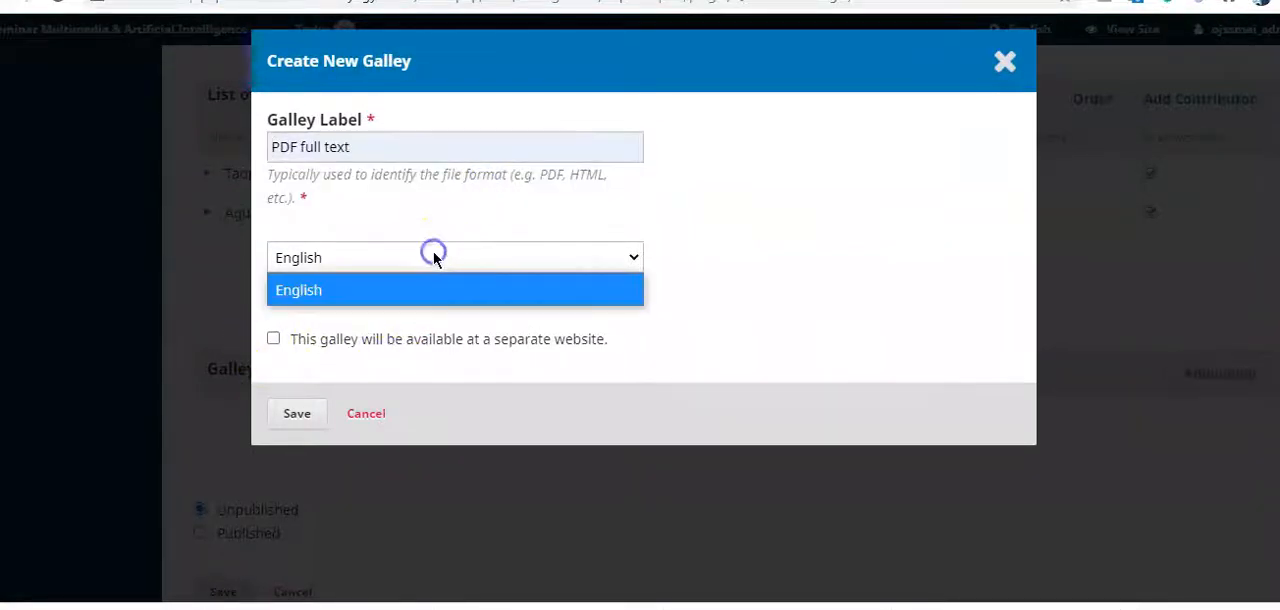
pyautogui.click(424, 289)
pyautogui.click(298, 413)
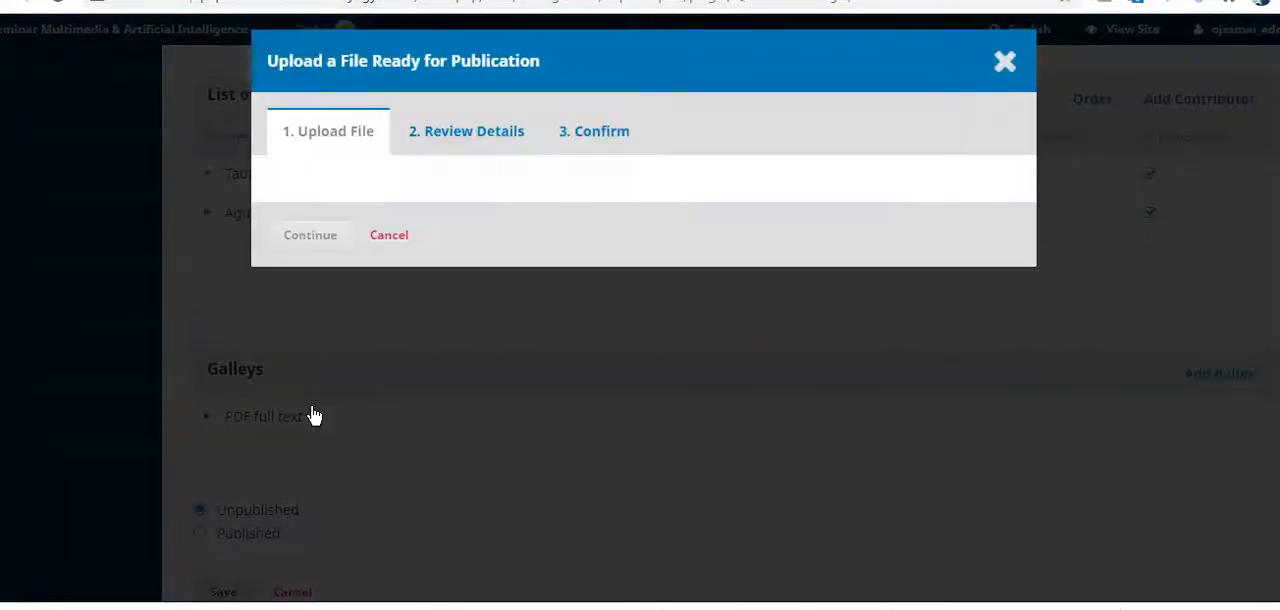
# Step: Upload "26 - Sistem Pakar Mendiagnosa Penyakit Hipertensi Menggunakan Teorema Bayes.pdf" from the naskah potong folder as the galley's Article Text
pyautogui.click(726, 222)
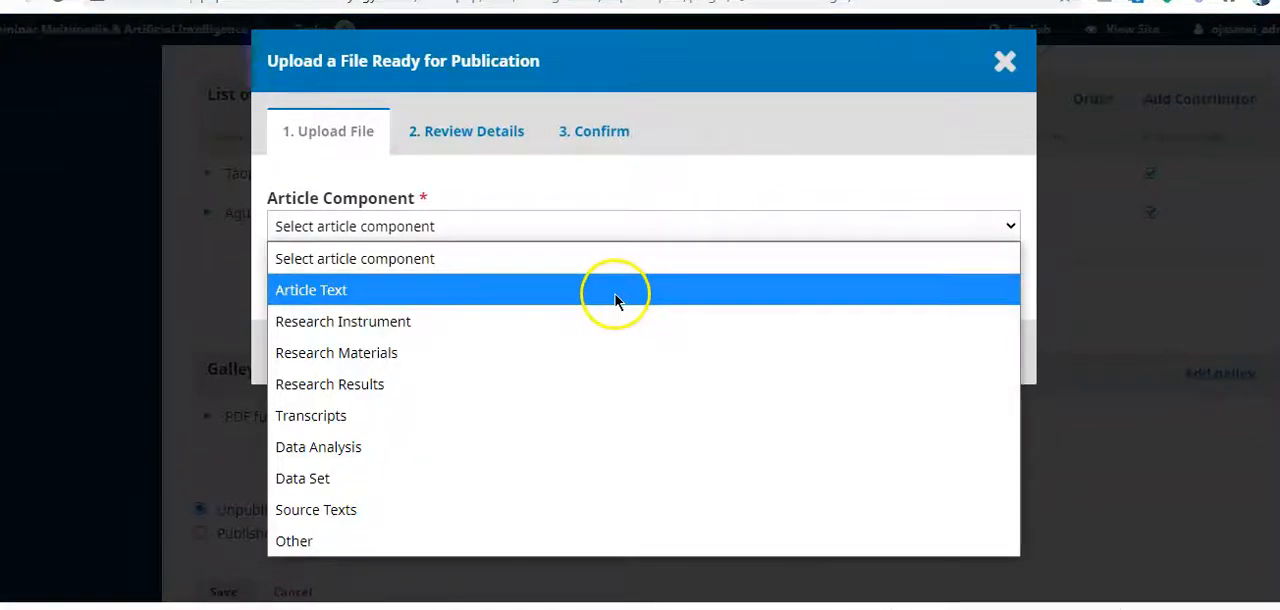
pyautogui.click(615, 292)
pyautogui.click(928, 303)
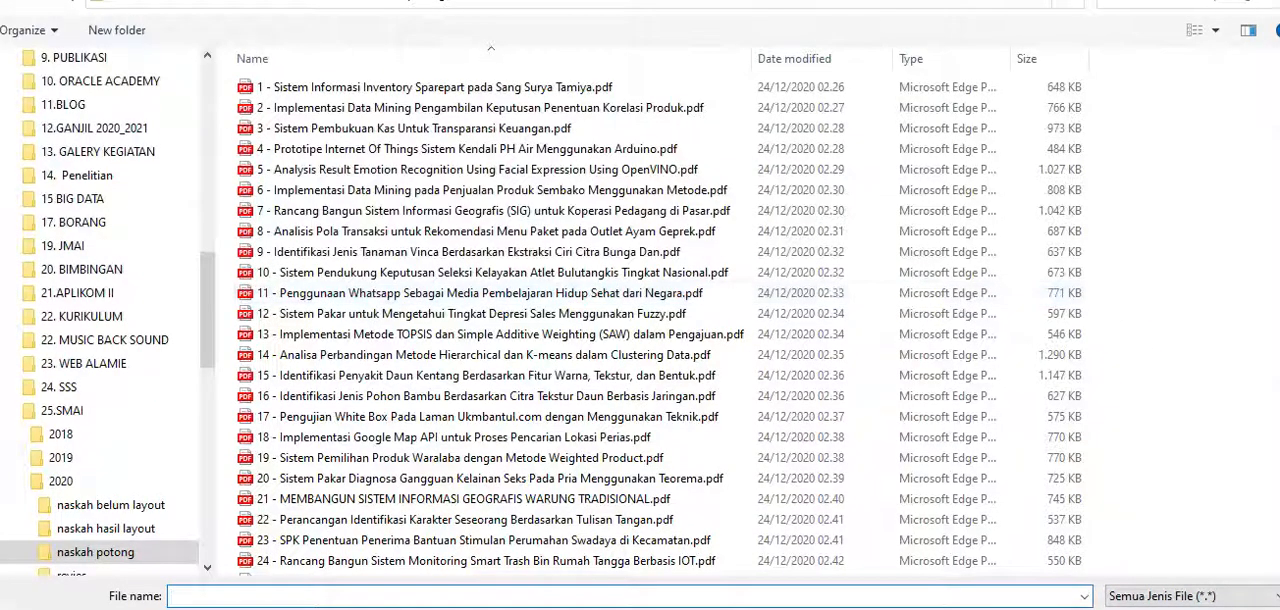
pyautogui.scroll(-1, 487, 540)
pyautogui.doubleClick(487, 565)
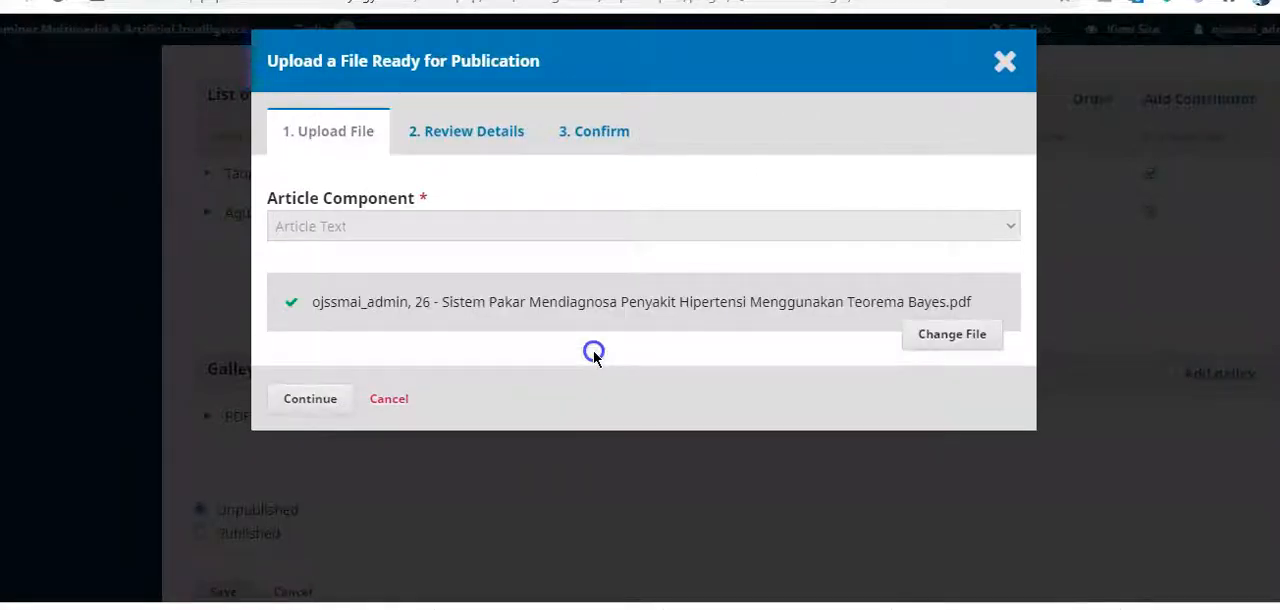
# Step: Accept the uploaded PDF's review details and complete the galley file upload
pyautogui.click(321, 399)
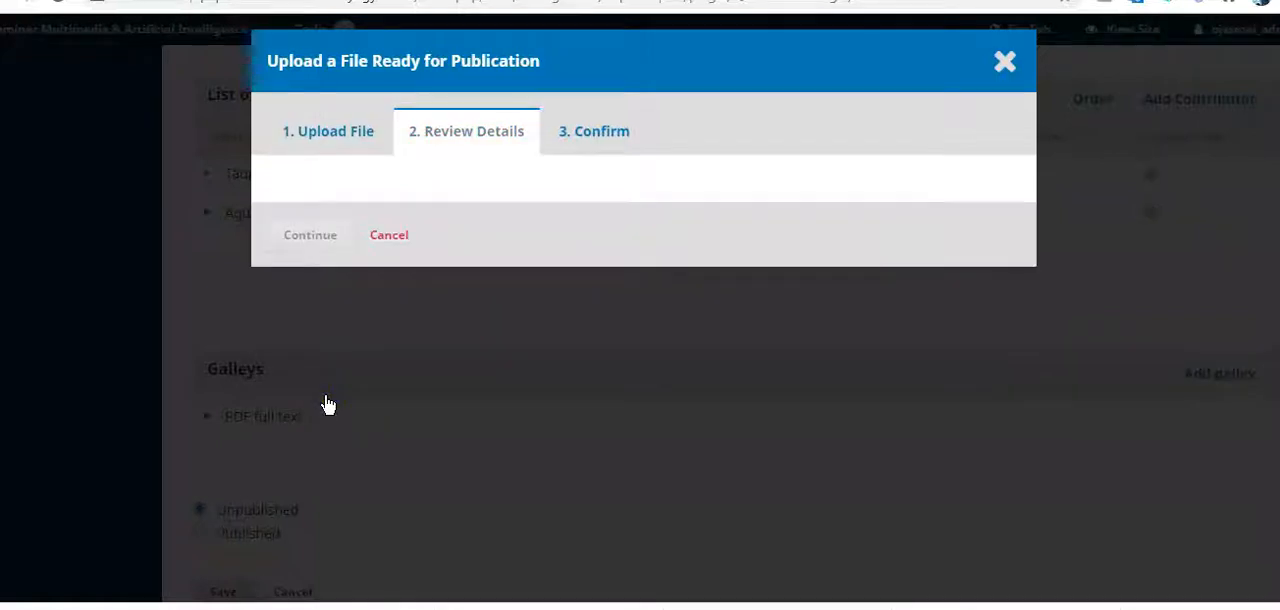
pyautogui.click(317, 332)
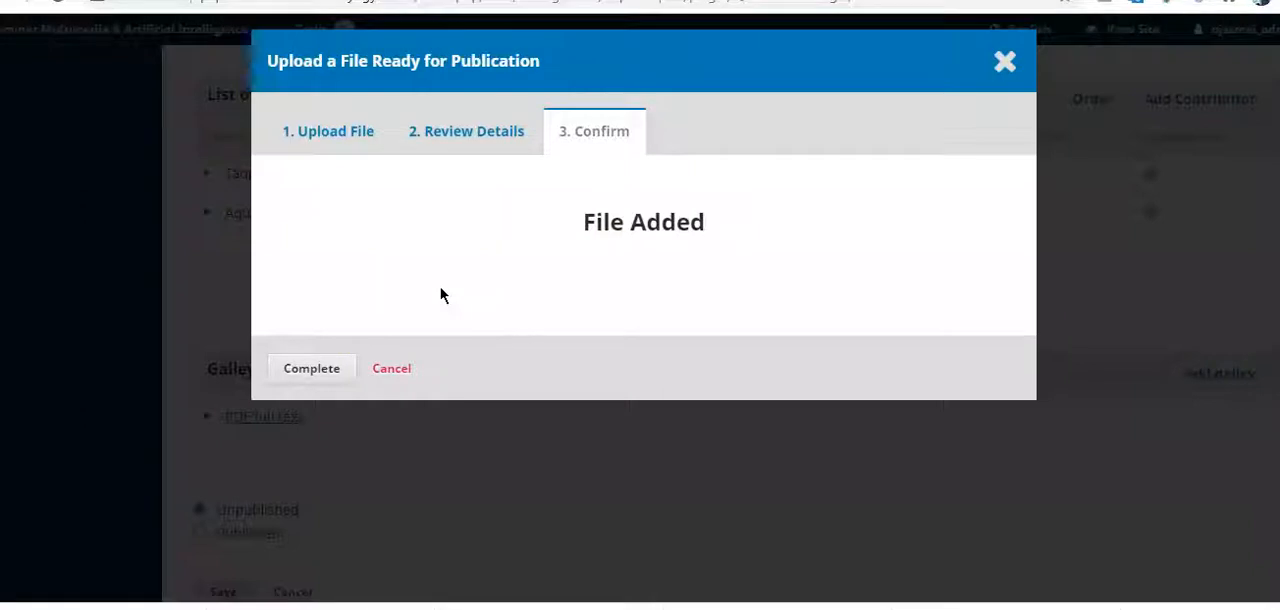
pyautogui.click(311, 368)
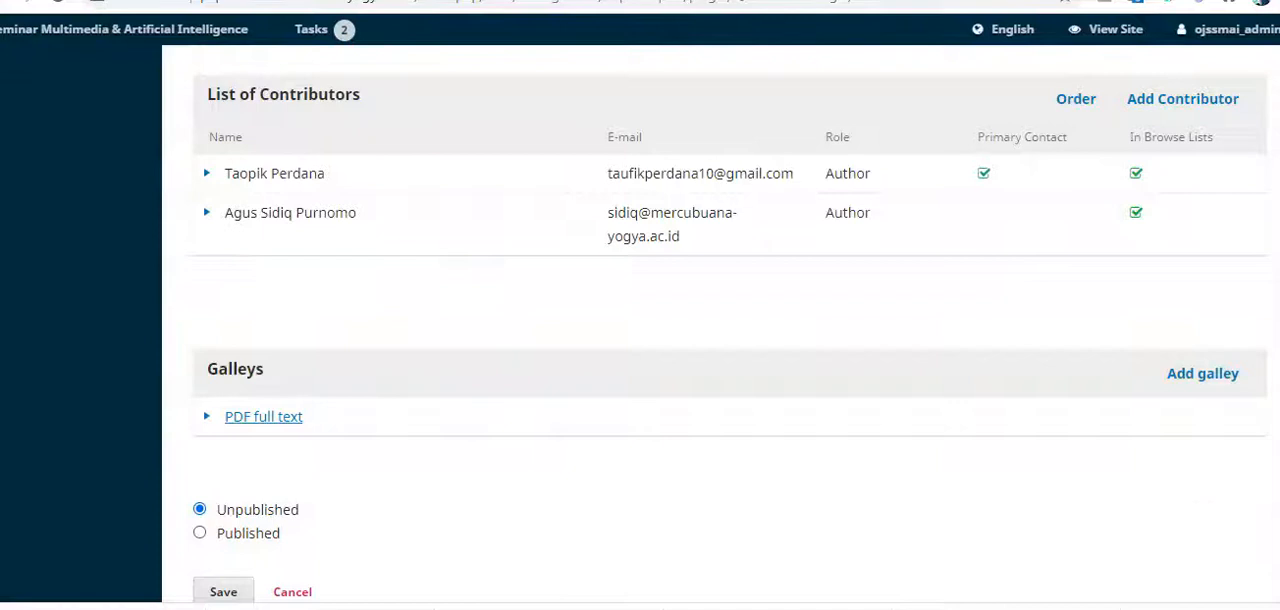
# Step: Mark the article as Published and schedule it for publication in Vol. 3 (2020): SMAI 2020
pyautogui.scroll(-2, 730, 300)
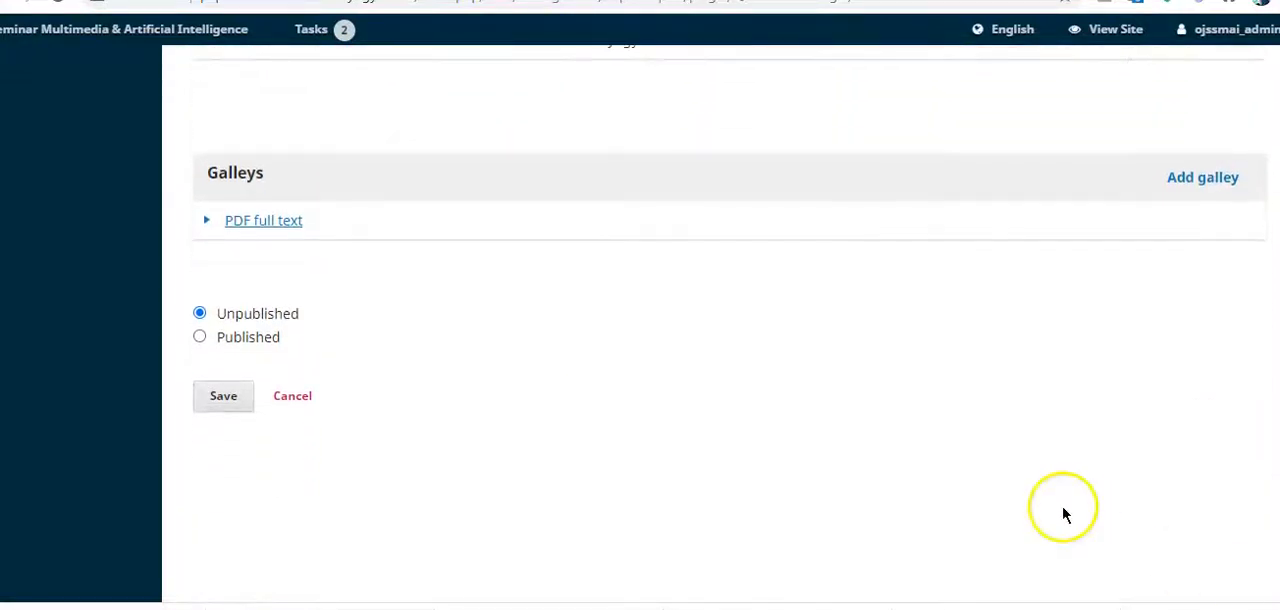
pyautogui.click(199, 337)
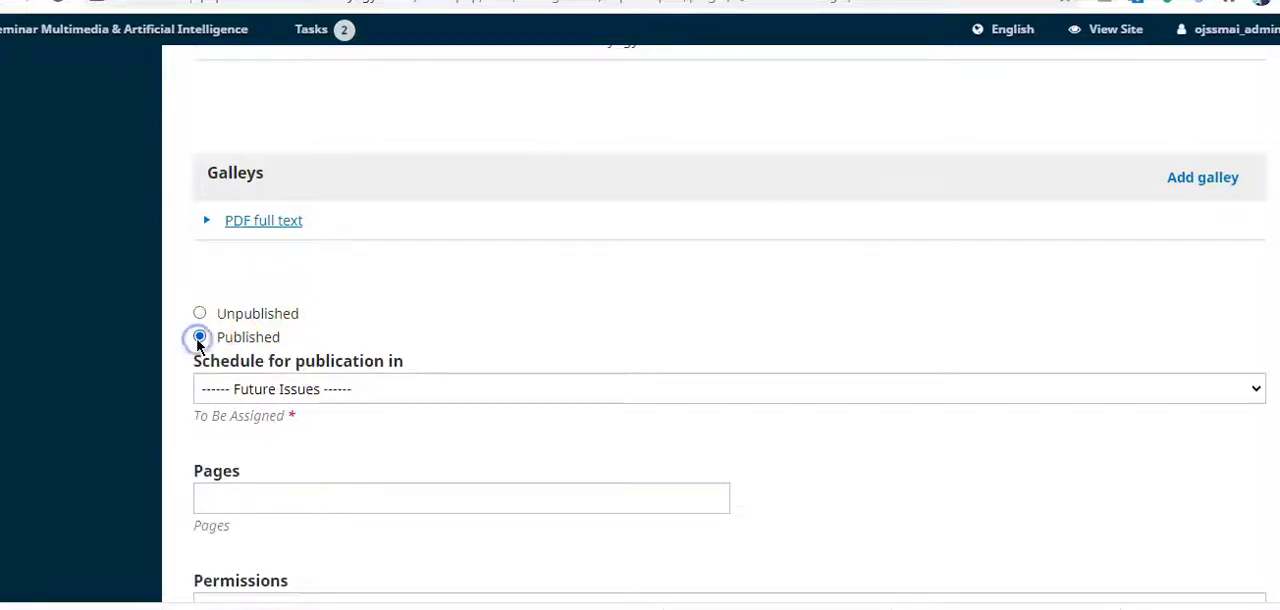
pyautogui.click(320, 400)
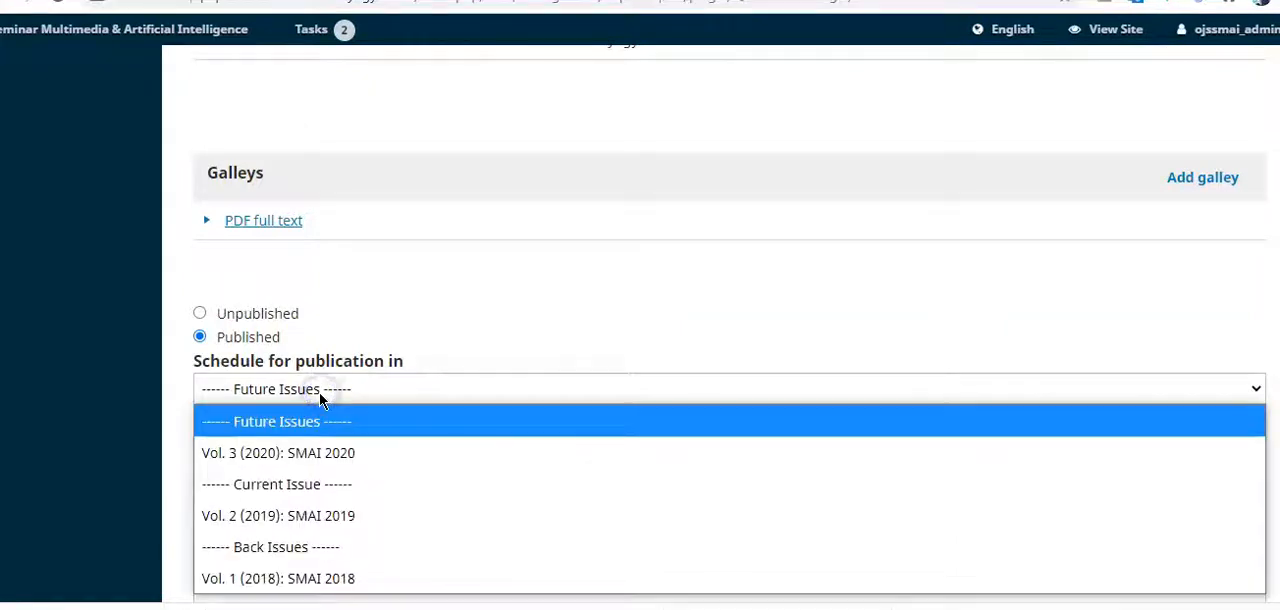
pyautogui.click(305, 450)
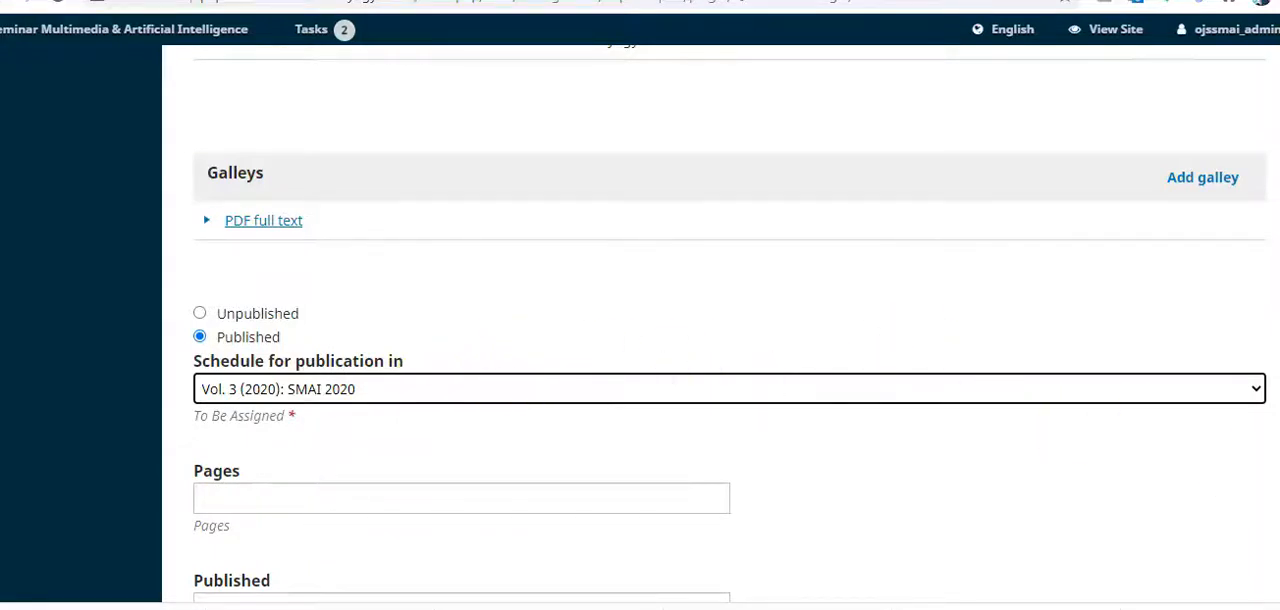
# Step: Look up the paper's first and last page numbers in its PDF and enter 182-191 as the article's pages
pyautogui.scroll(-2, 730, 330)
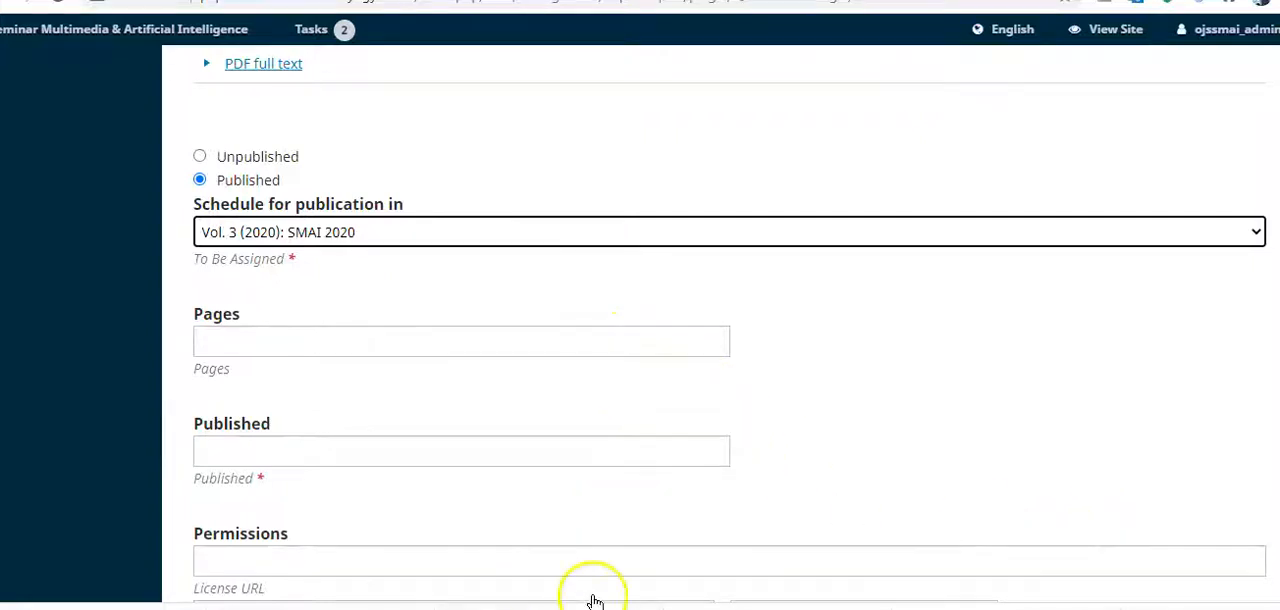
pyautogui.hotkey('alt', 'Tab')
pyautogui.click(887, 473)
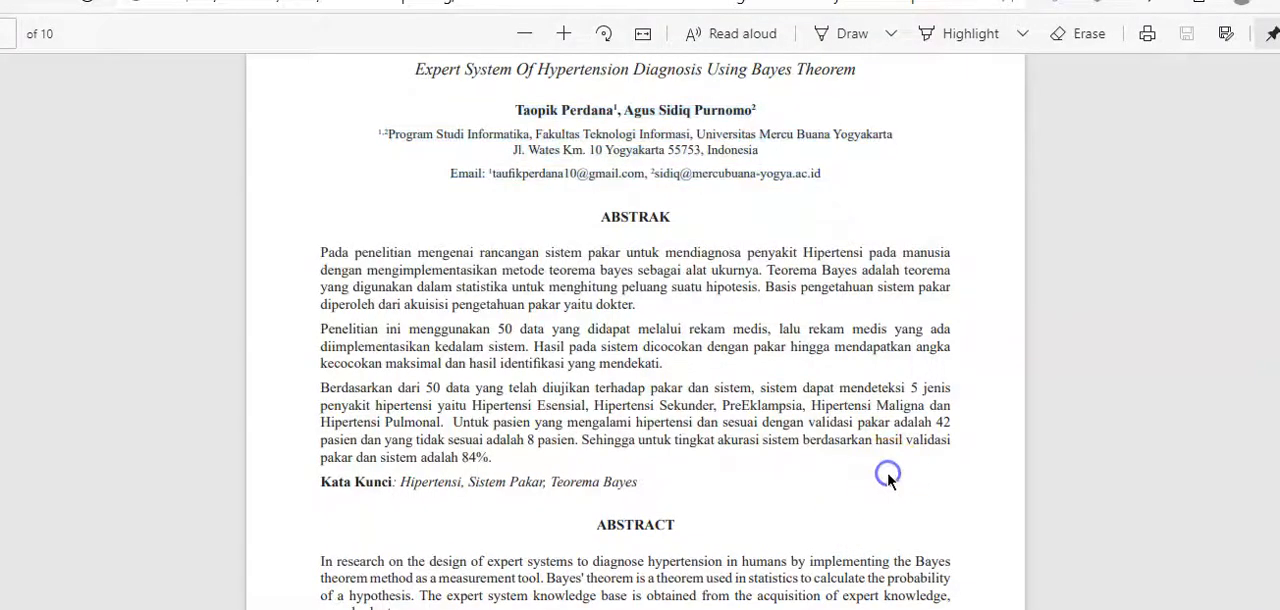
pyautogui.scroll(-4, 887, 473)
pyautogui.scroll(-2, 888, 481)
pyautogui.scroll(-5, 888, 481)
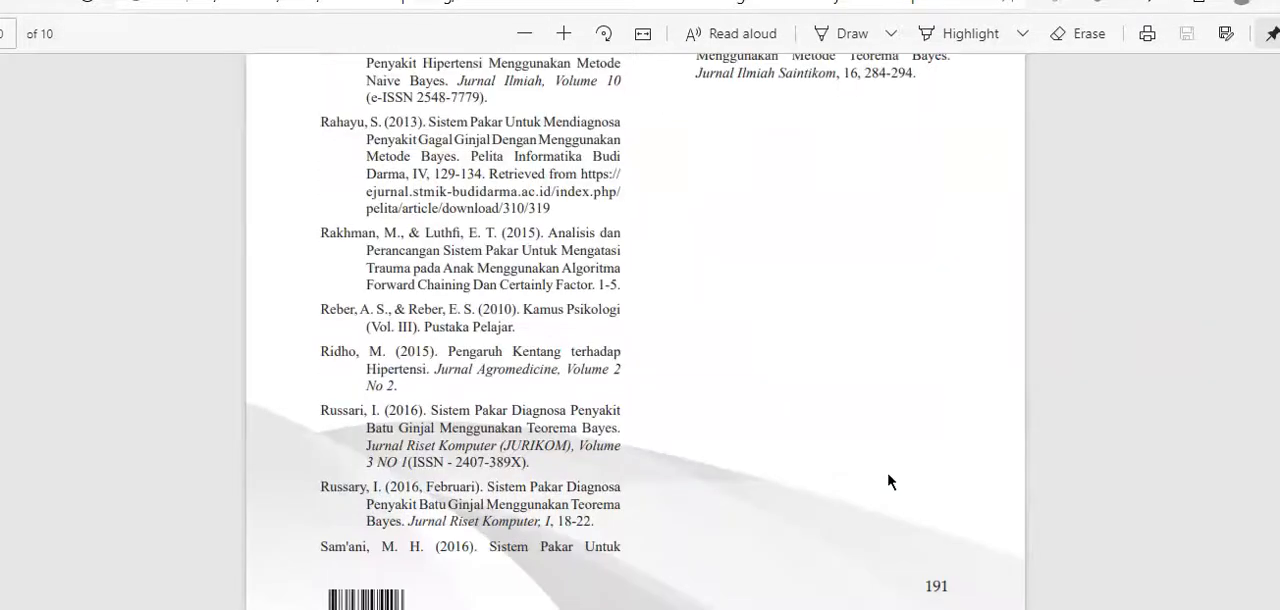
pyautogui.scroll(5, 887, 473)
pyautogui.scroll(-5, 887, 473)
pyautogui.click(240, 555)
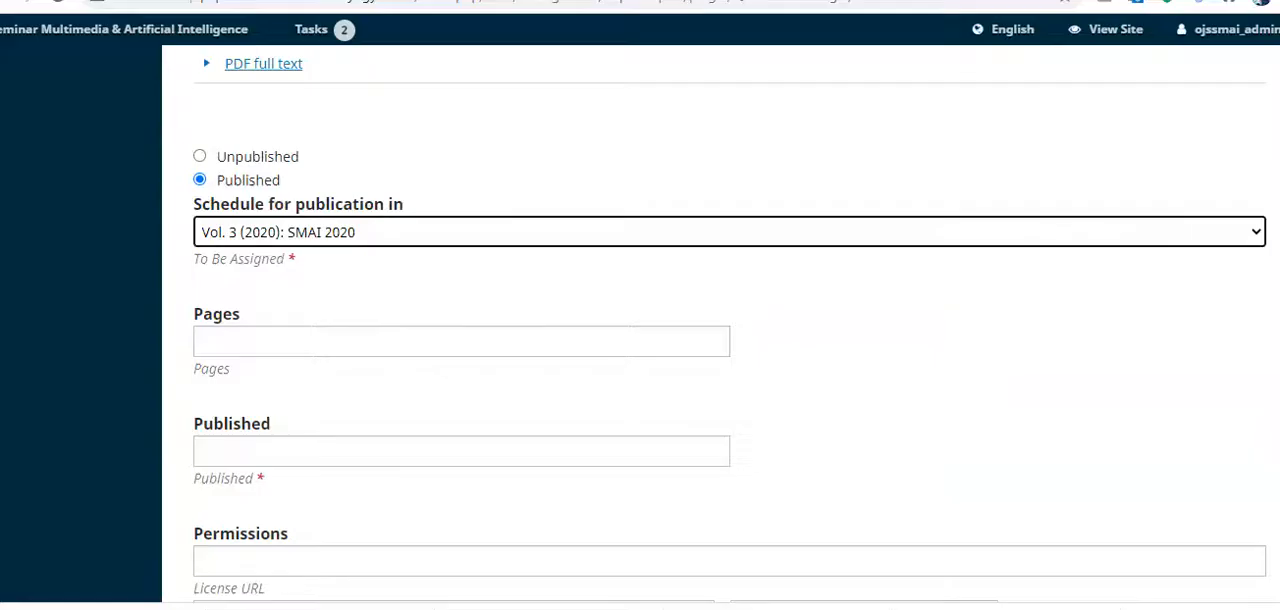
pyautogui.click(263, 345)
pyautogui.write('182-191')
# Step: Set the article's publication date to 2020-11-30
pyautogui.click(271, 452)
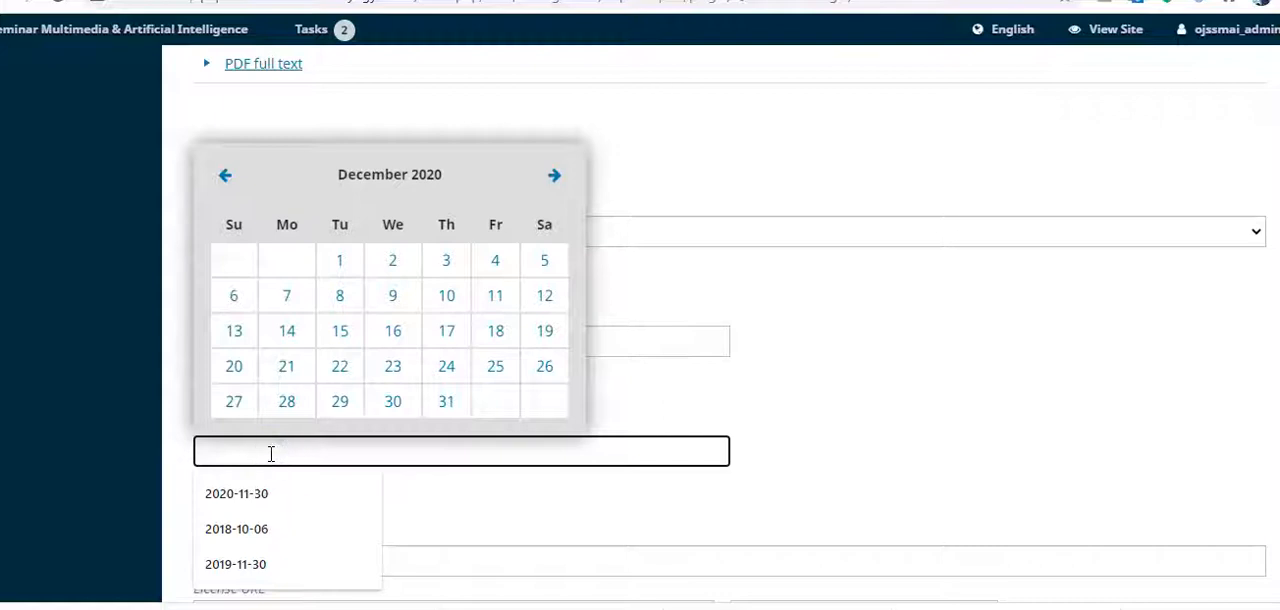
pyautogui.click(259, 506)
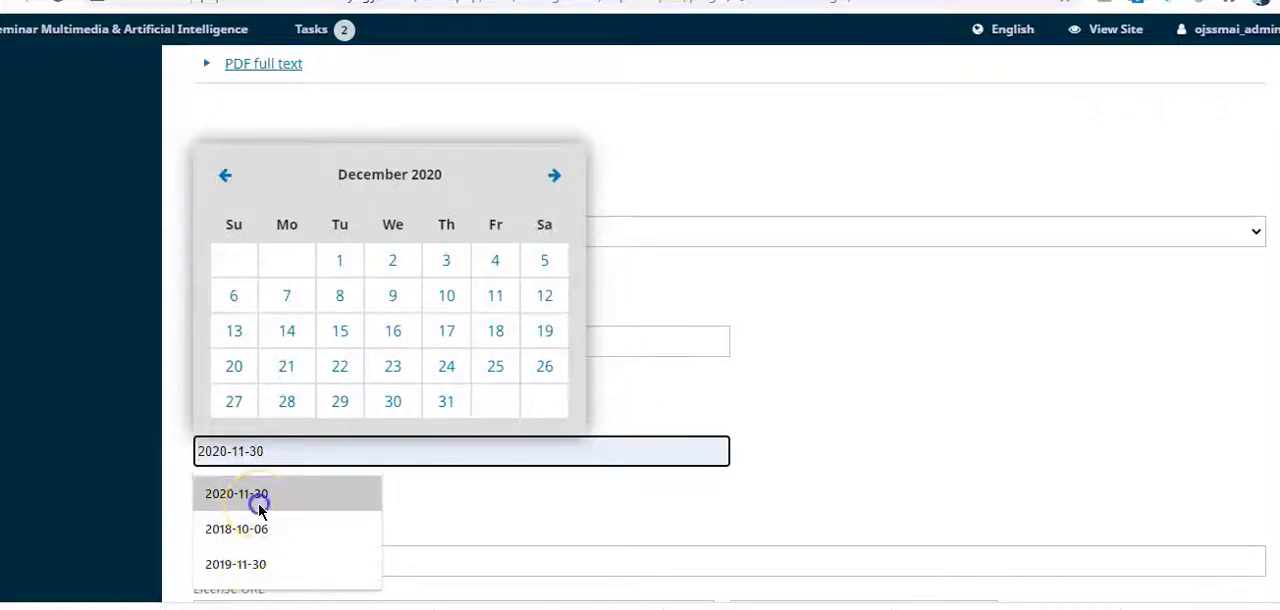
pyautogui.click(394, 506)
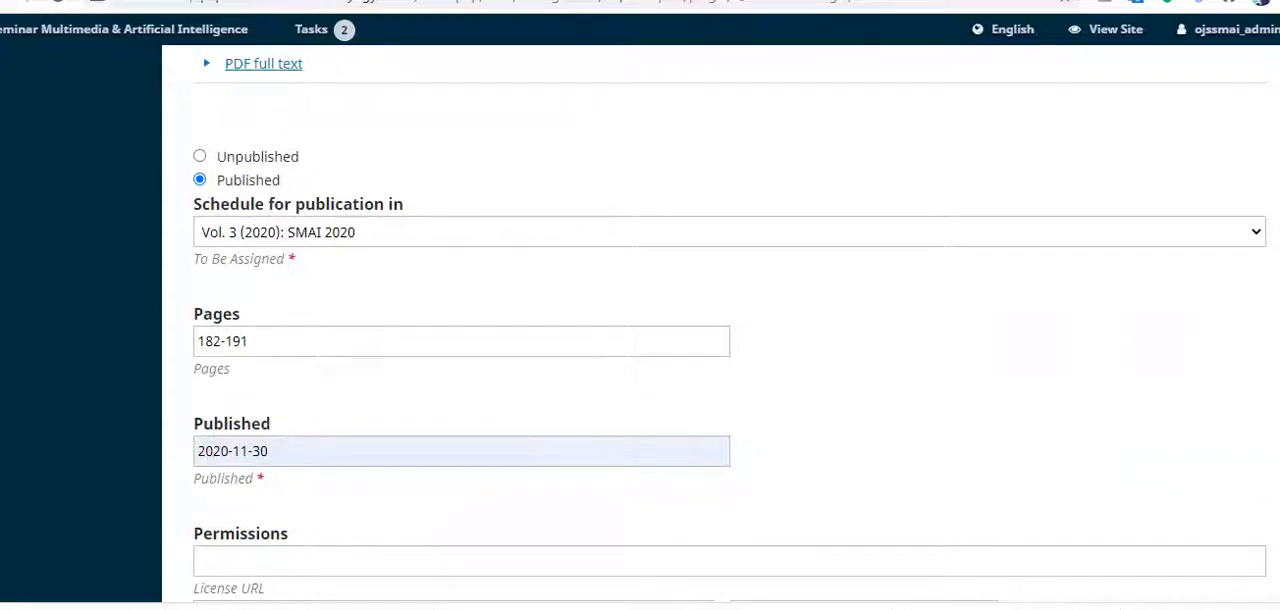
pyautogui.scroll(-2, 1064, 364)
pyautogui.click(1064, 364)
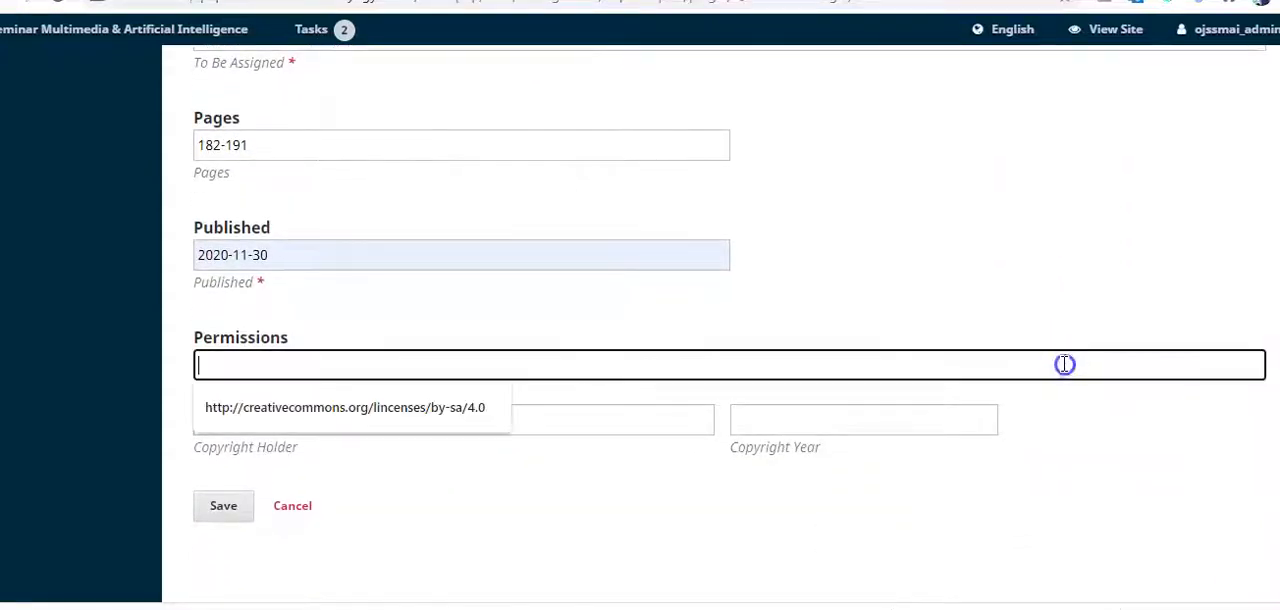
pyautogui.click(489, 412)
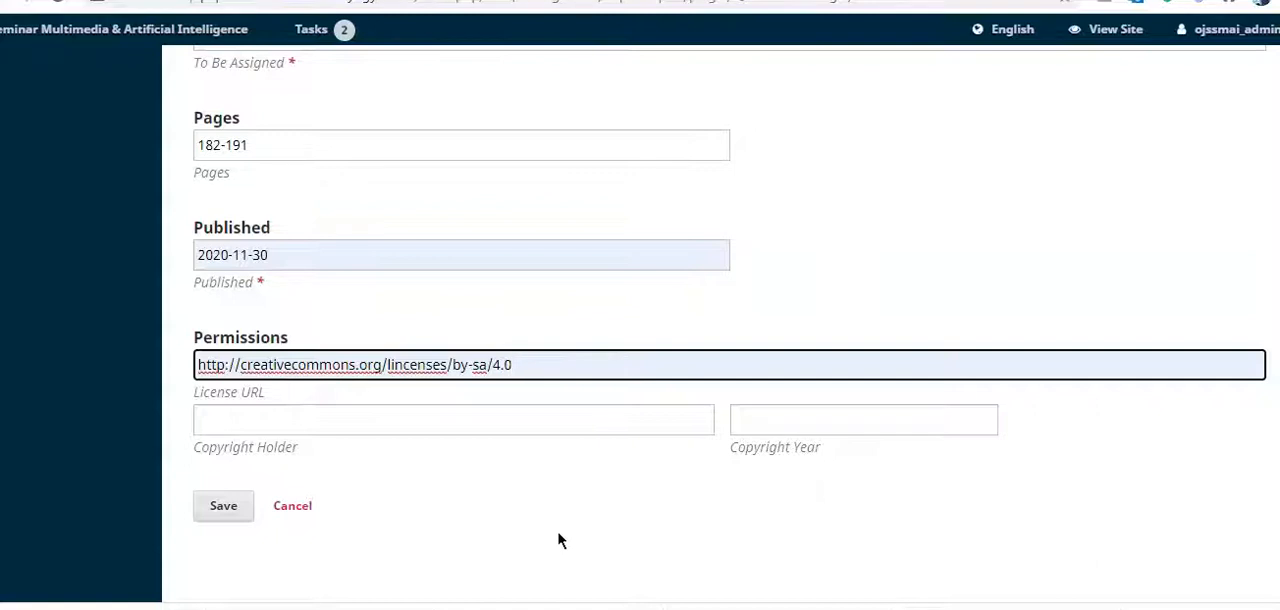
pyautogui.click(554, 491)
pyautogui.click(231, 509)
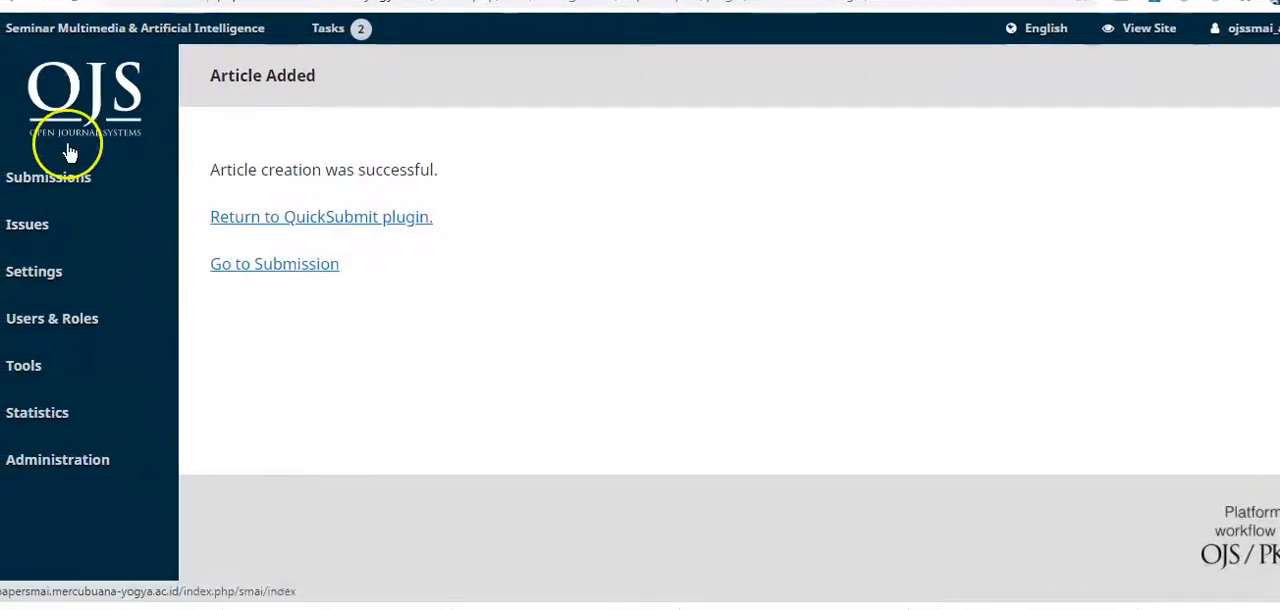
# Step: Preview the future issue Vol. 3 (2020): SMAI 2020 and look through its contents
pyautogui.moveTo(38, 234)
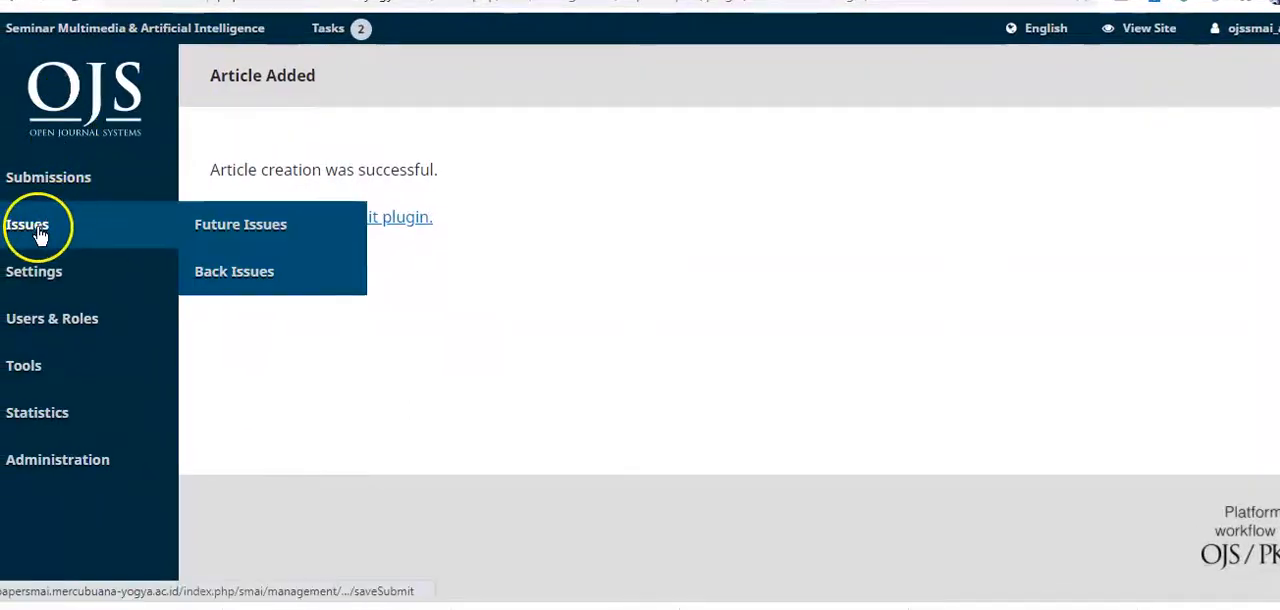
pyautogui.click(210, 228)
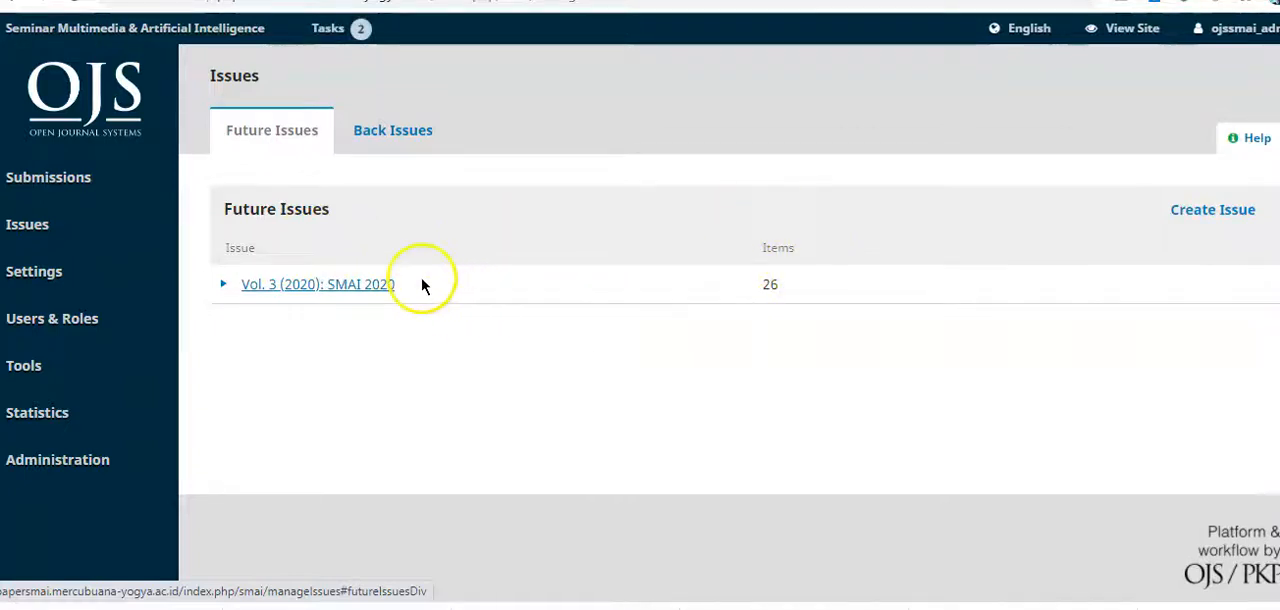
pyautogui.click(222, 286)
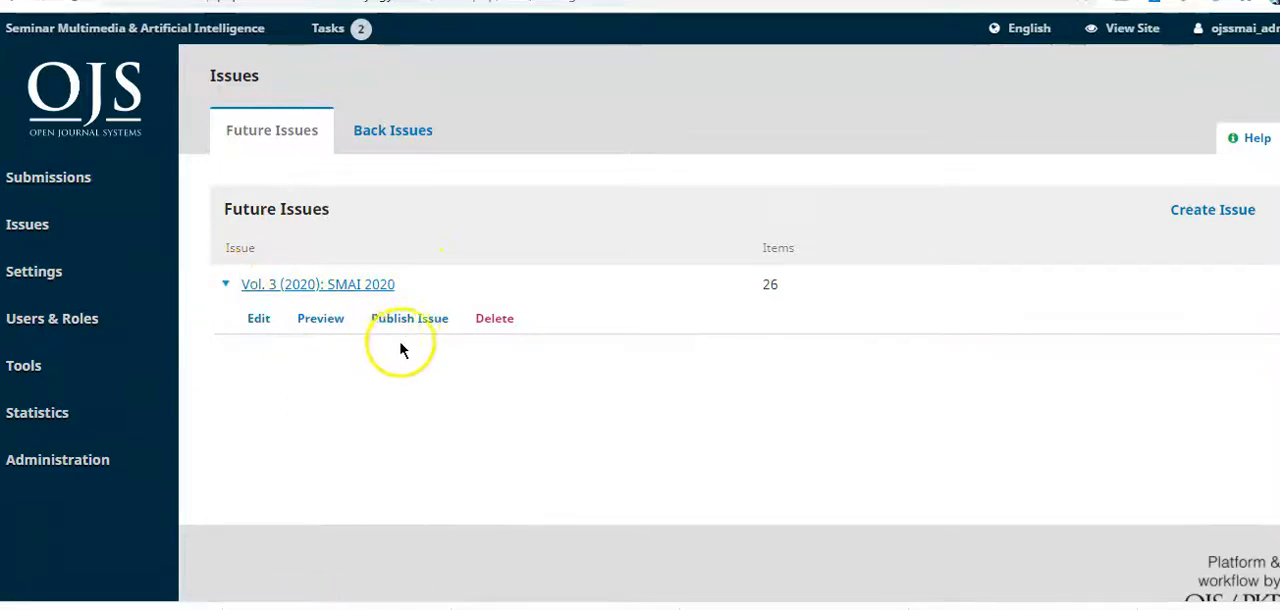
pyautogui.click(333, 329)
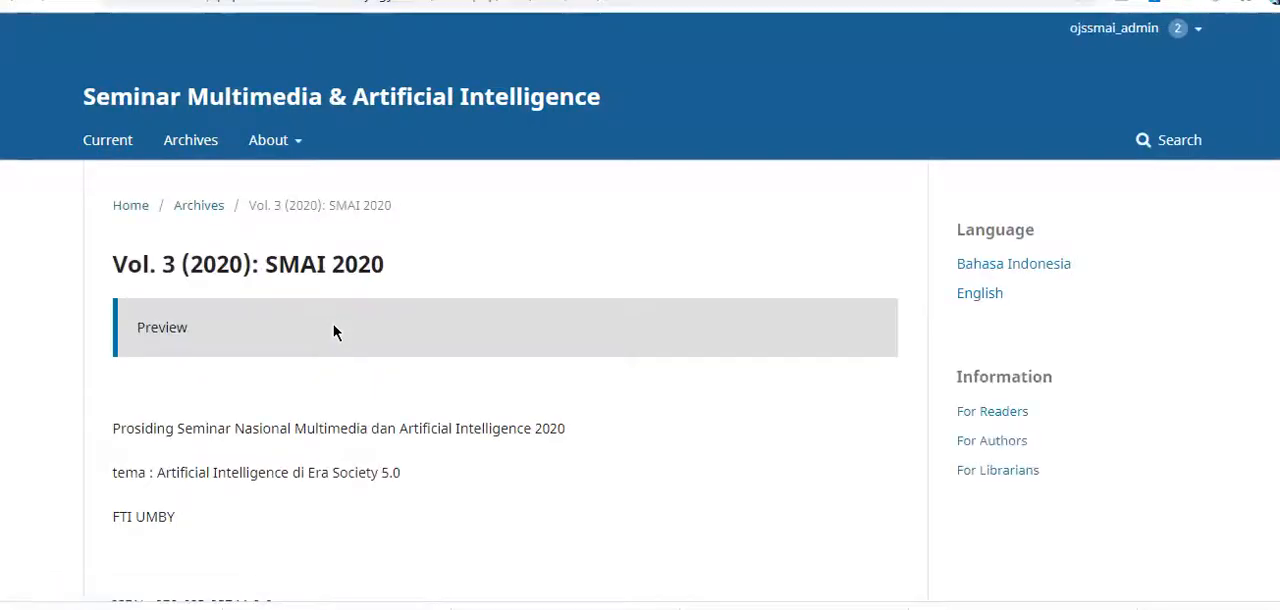
pyautogui.click(450, 348)
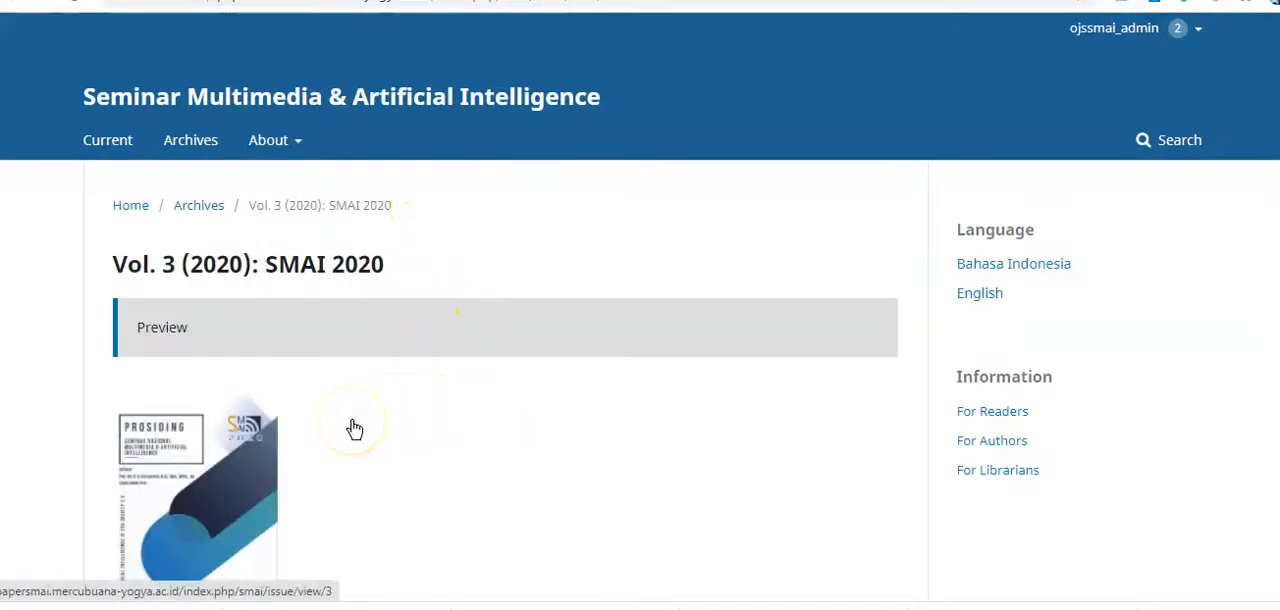
pyautogui.scroll(-2, 354, 429)
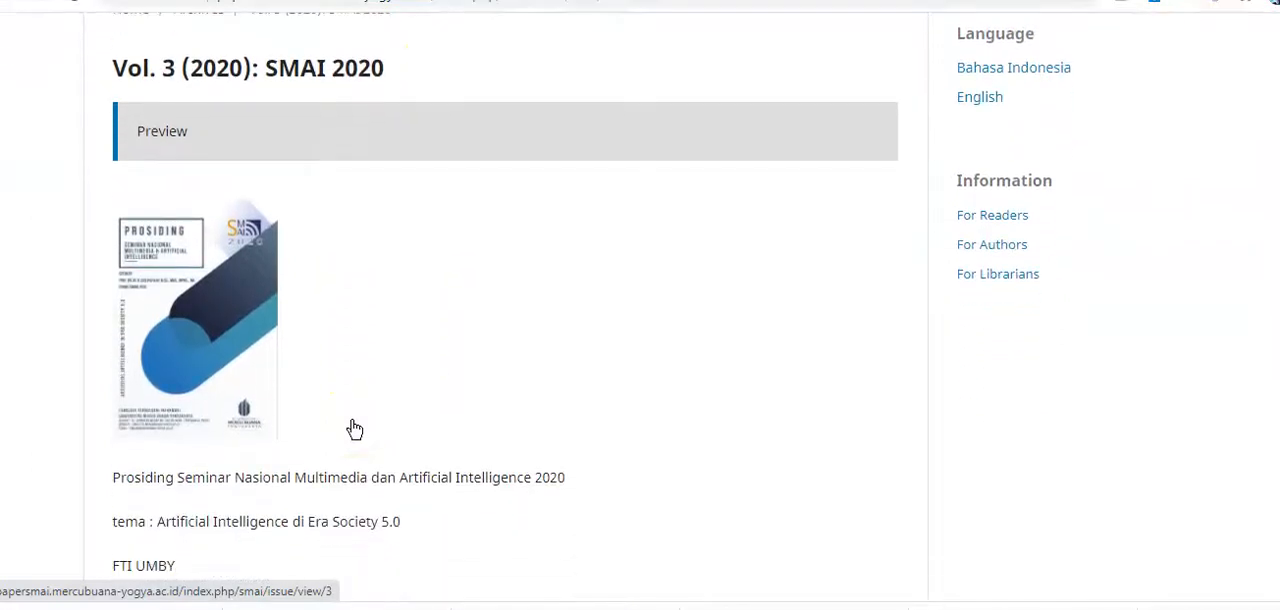
pyautogui.scroll(-3, 354, 429)
pyautogui.scroll(-3, 352, 428)
pyautogui.scroll(-12, 352, 428)
pyautogui.scroll(20, 352, 428)
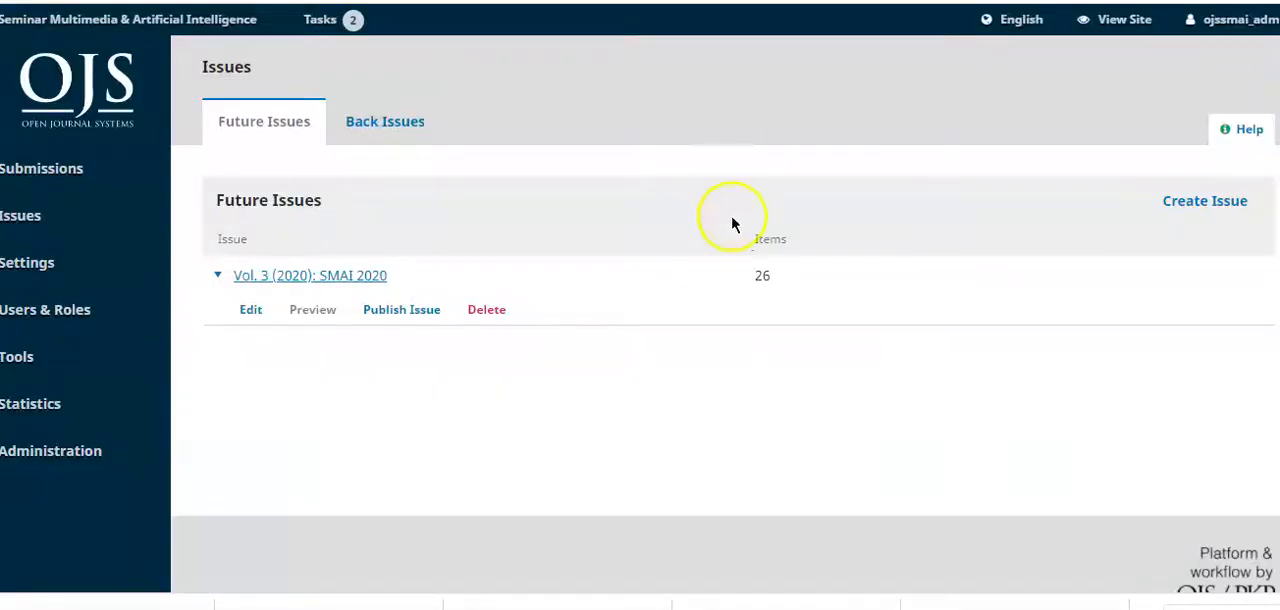
# Step: Publish the issue Vol. 3 (2020): SMAI 2020 with notification email sent to all registered users
pyautogui.click(408, 313)
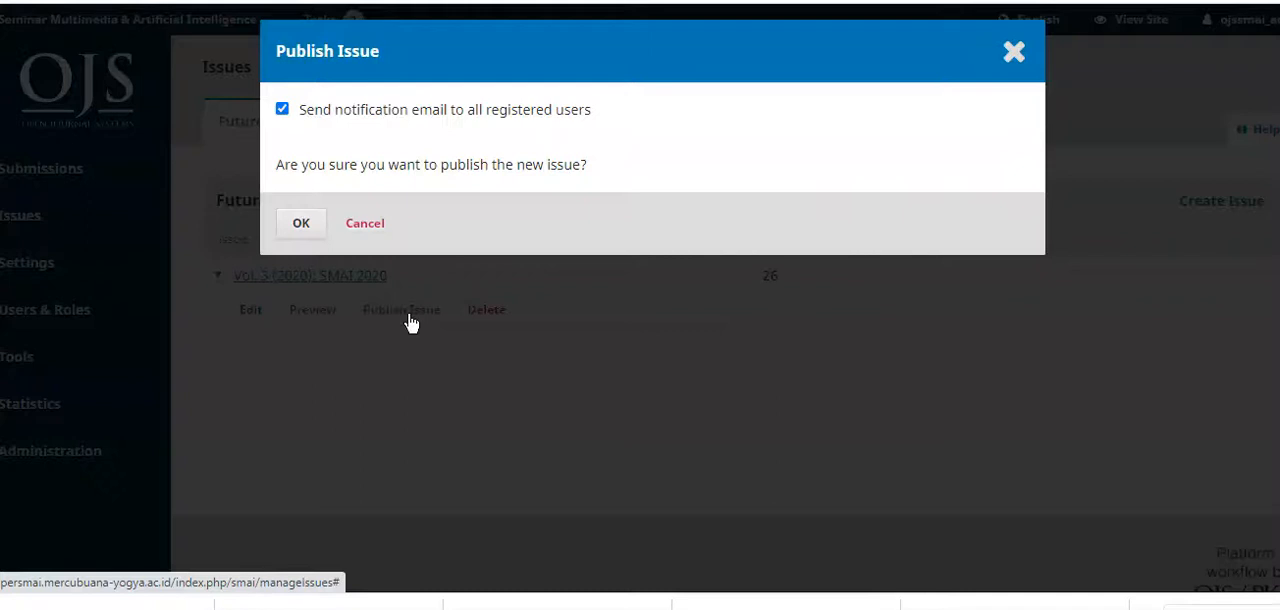
pyautogui.click(301, 224)
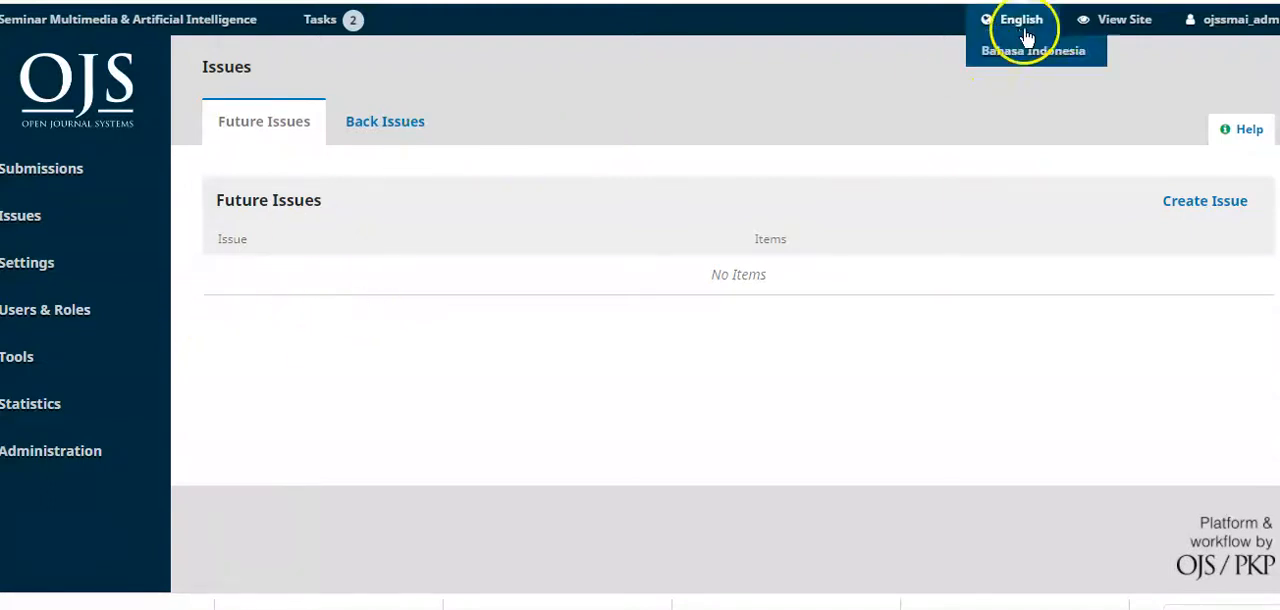
# Step: View the public journal site and check the current issue's cover, description and article list
pyautogui.click(1133, 30)
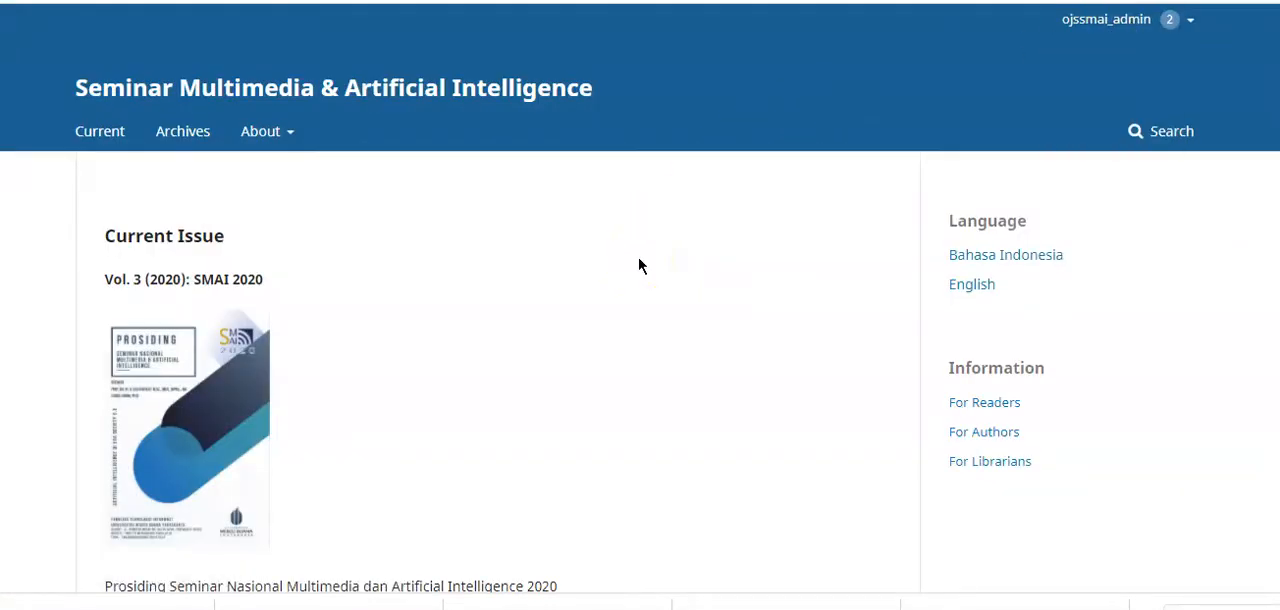
pyautogui.scroll(-2, 640, 265)
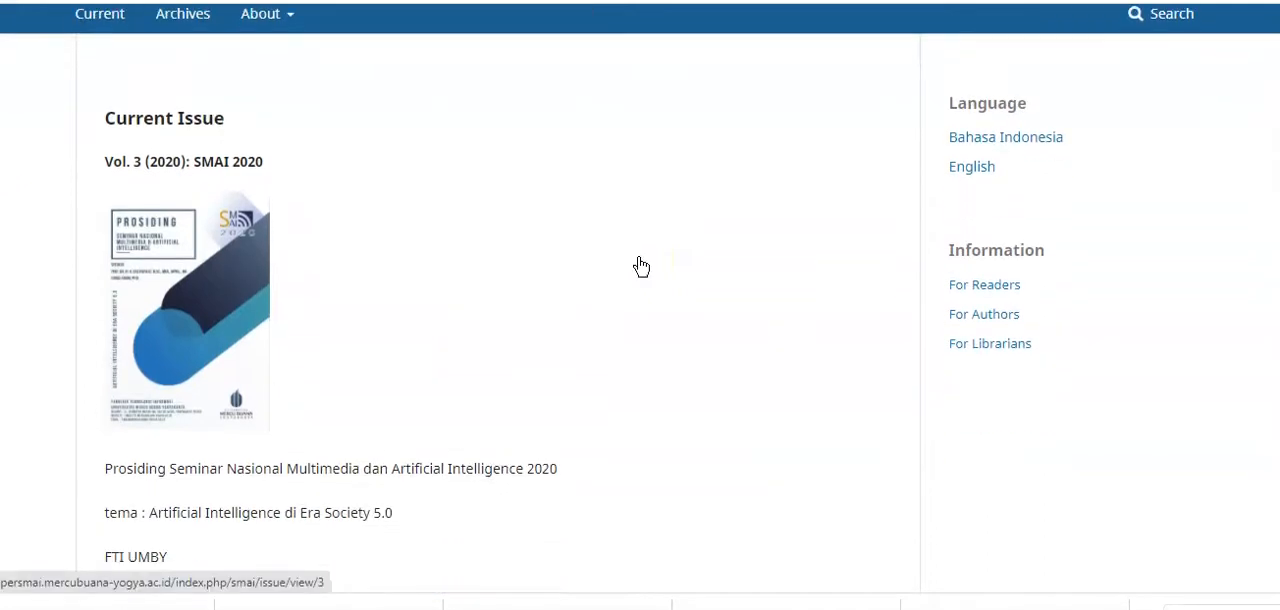
pyautogui.scroll(-1, 640, 265)
pyautogui.scroll(-20, 640, 265)
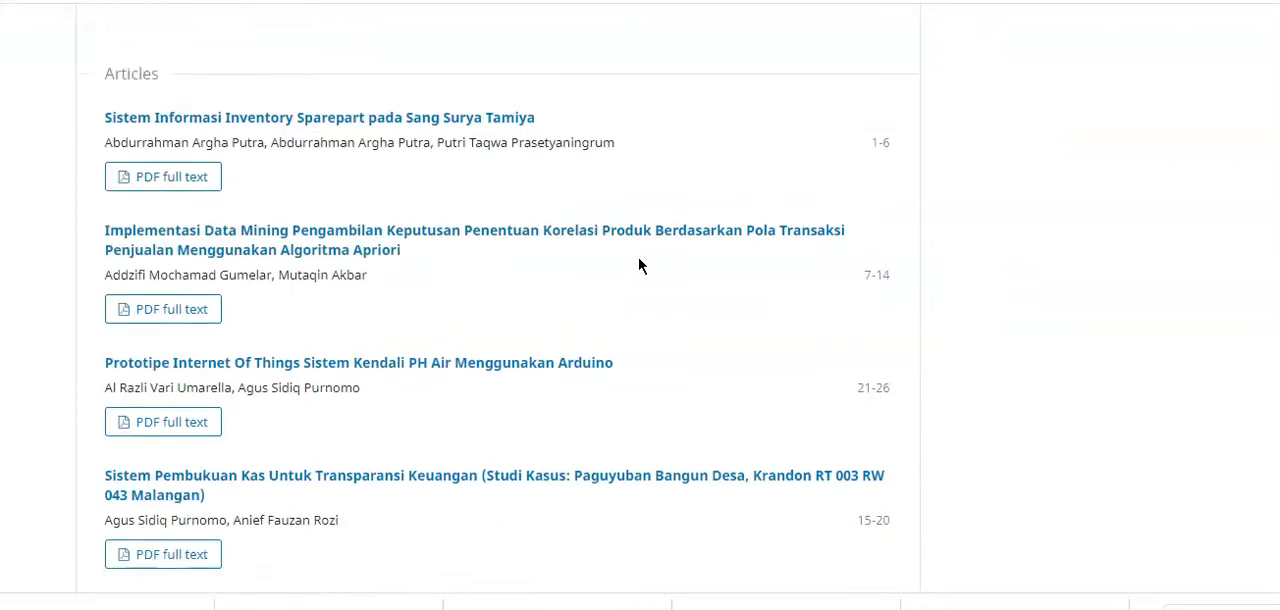
pyautogui.scroll(20, 640, 265)
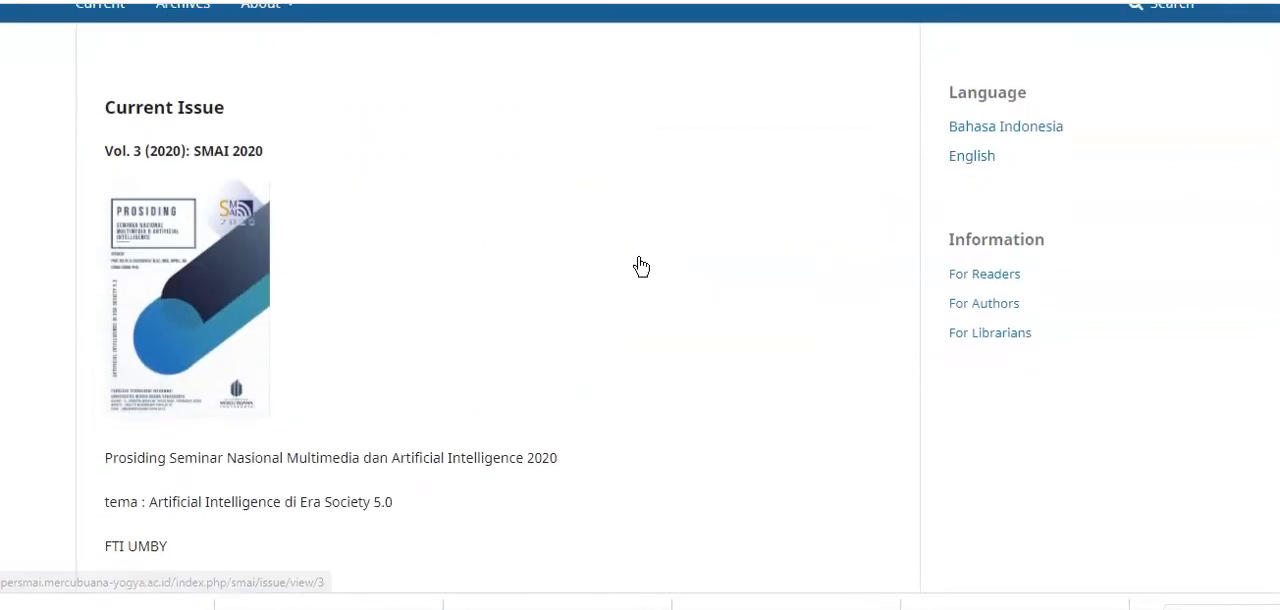